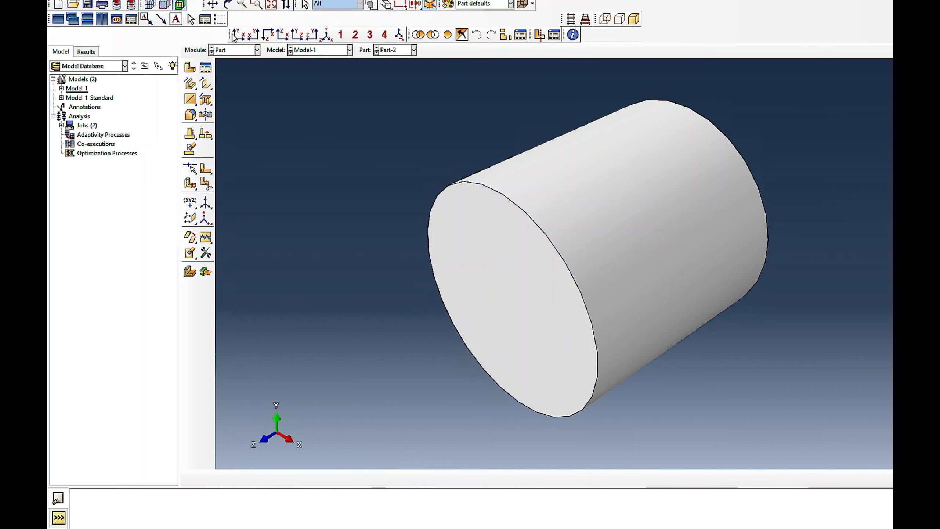
# - Rotate the Part-2 cylinder to inspect it from above its circular face, and display the berkovich part
pyautogui.click(228, 4)
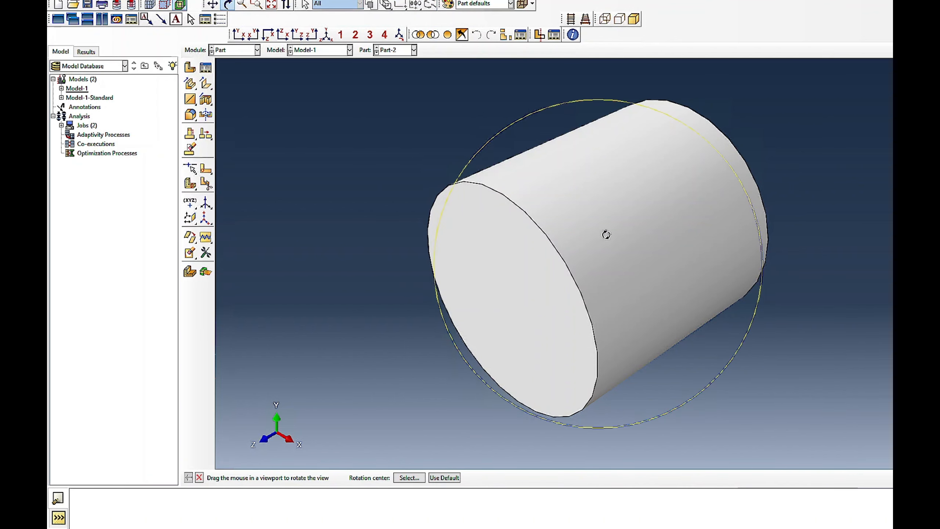
pyautogui.moveTo(653, 197); pyautogui.dragTo(592, 265)
pyautogui.press('Escape')
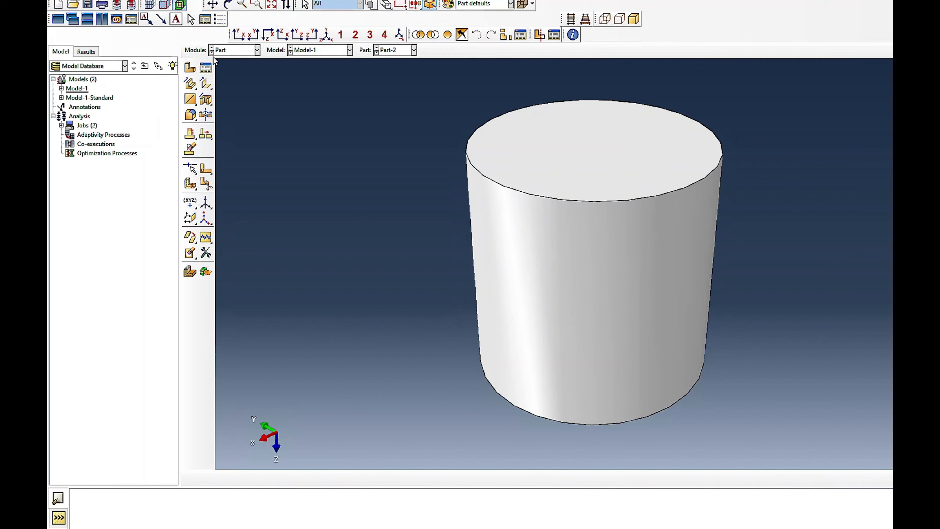
pyautogui.click(234, 50)
pyautogui.click(235, 52)
pyautogui.click(389, 50)
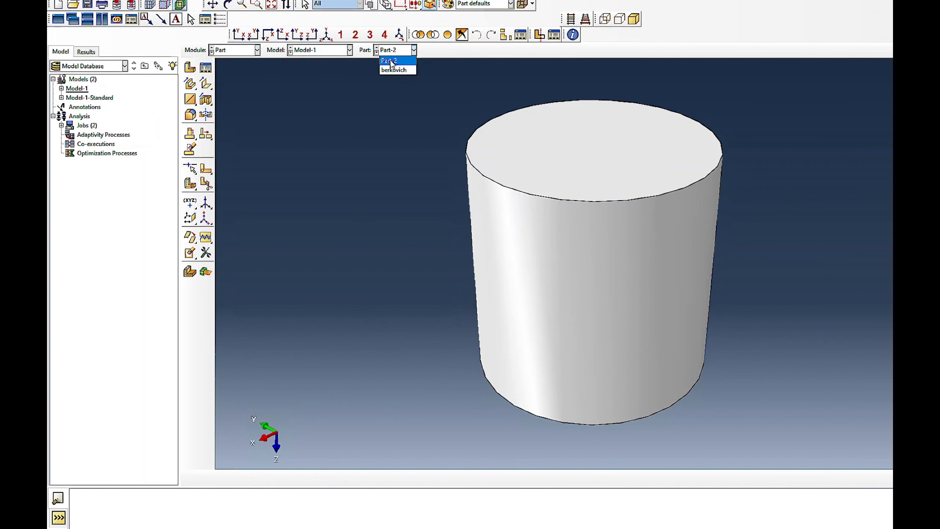
pyautogui.click(393, 65)
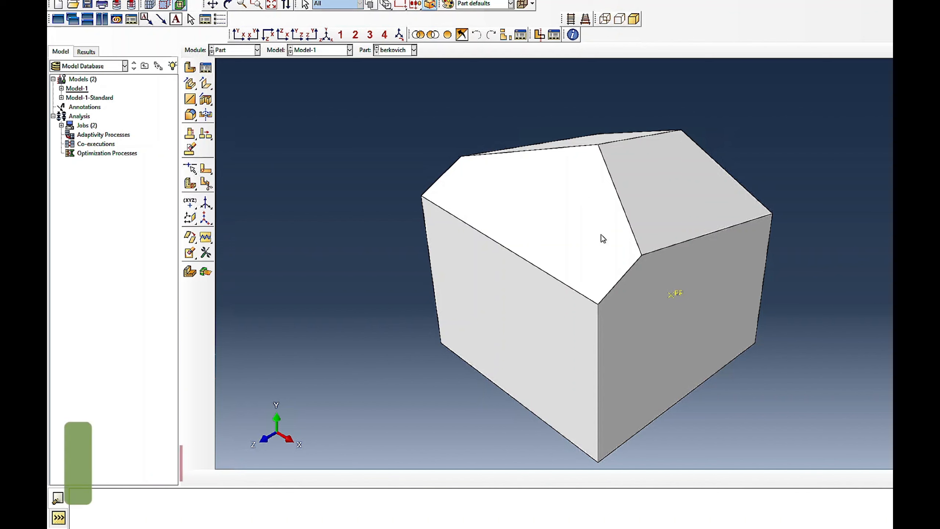
# - Review the density and elastic behaviors of Material-1 in the Property module
pyautogui.click(227, 50)
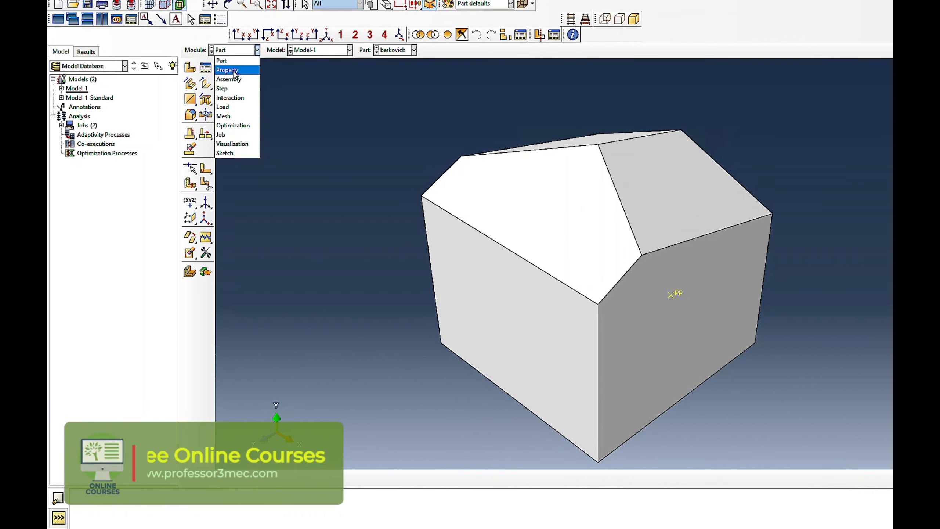
pyautogui.click(234, 71)
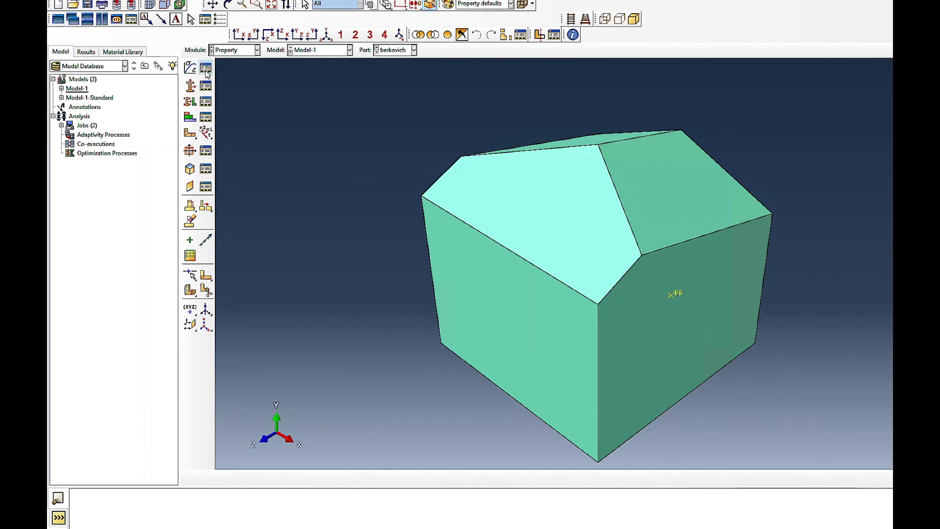
pyautogui.click(206, 68)
pyautogui.click(298, 105)
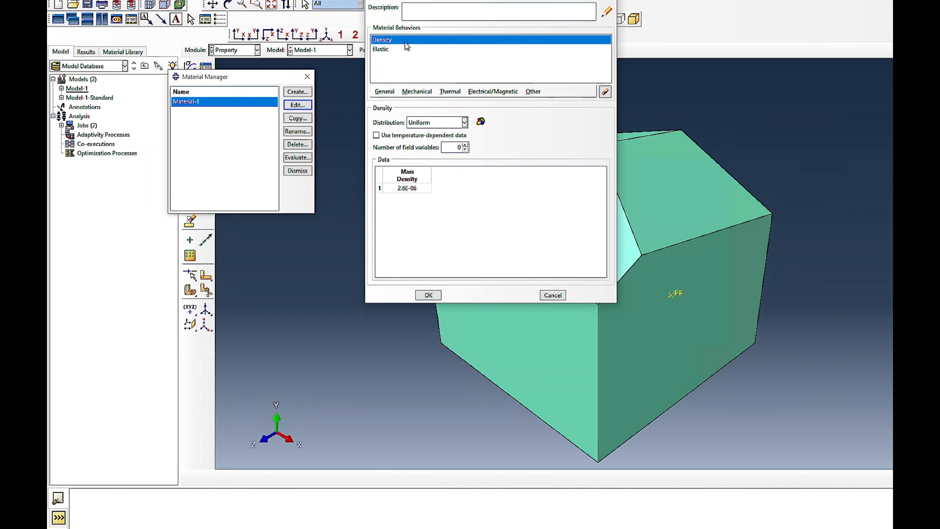
pyautogui.click(391, 48)
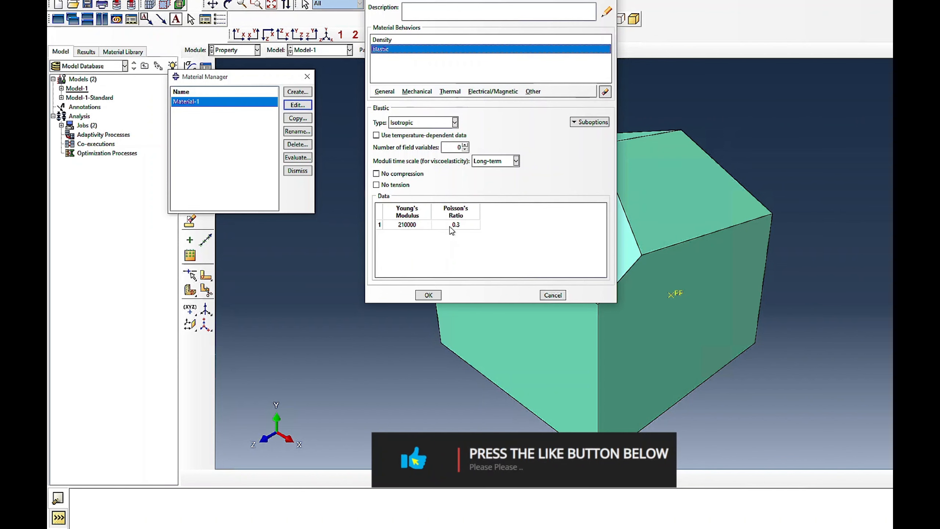
pyautogui.click(429, 295)
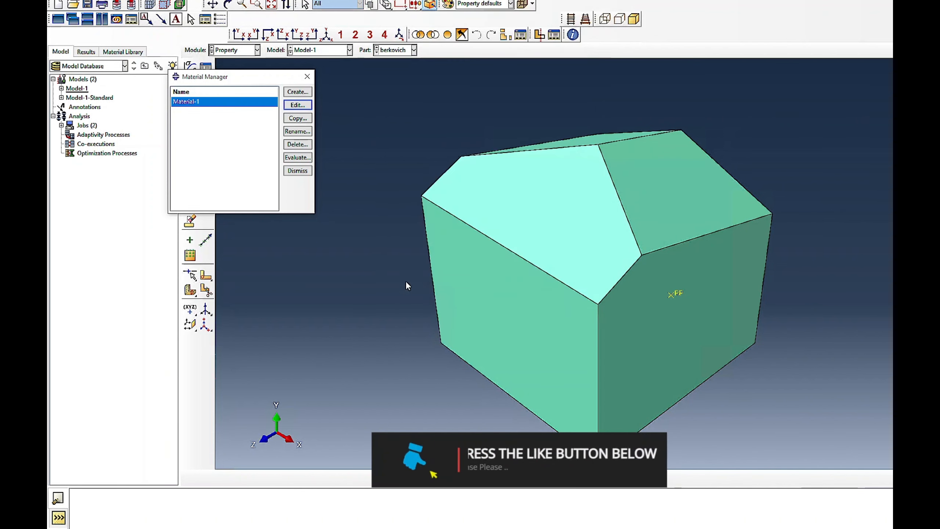
pyautogui.click(298, 170)
# - Review the definition of Section-1 and its assigned material
pyautogui.click(205, 85)
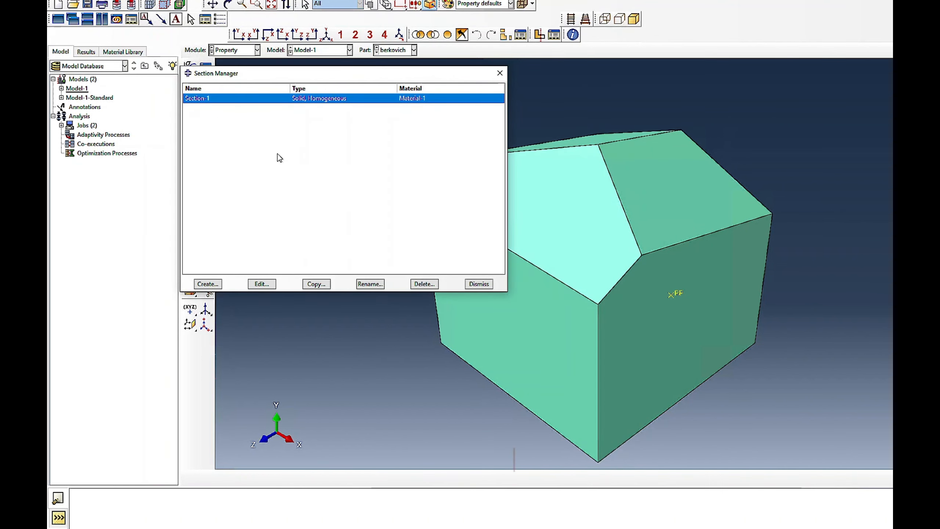
pyautogui.click(259, 284)
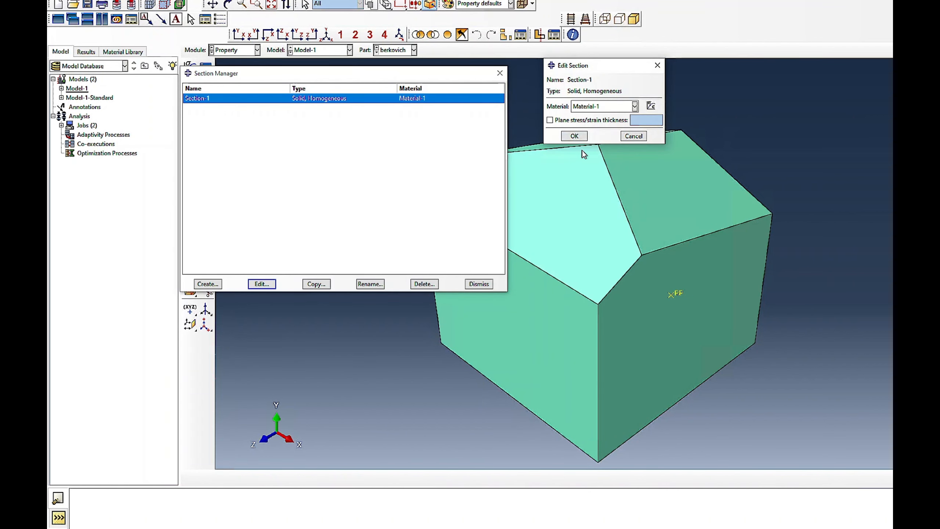
pyautogui.click(580, 137)
pyautogui.click(468, 284)
# - Review the section assignment on the berkovich part
pyautogui.click(205, 99)
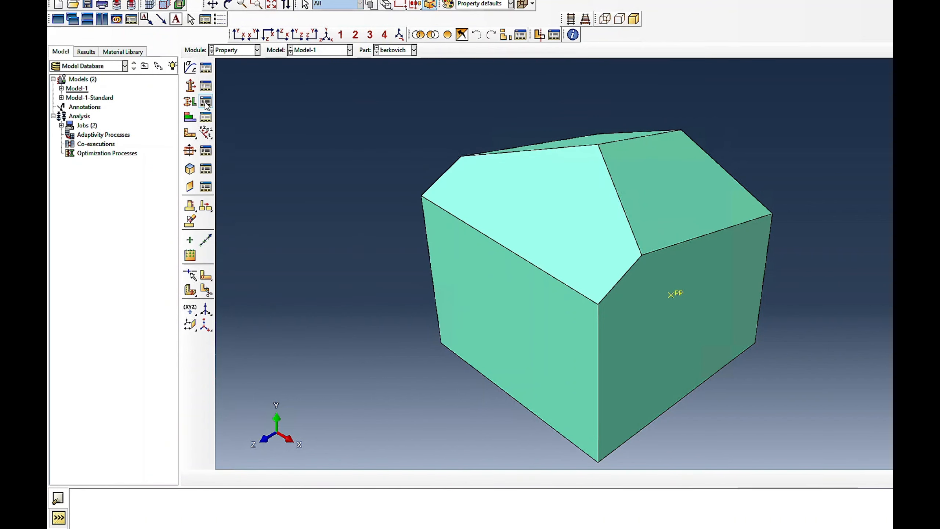
pyautogui.click(164, 70)
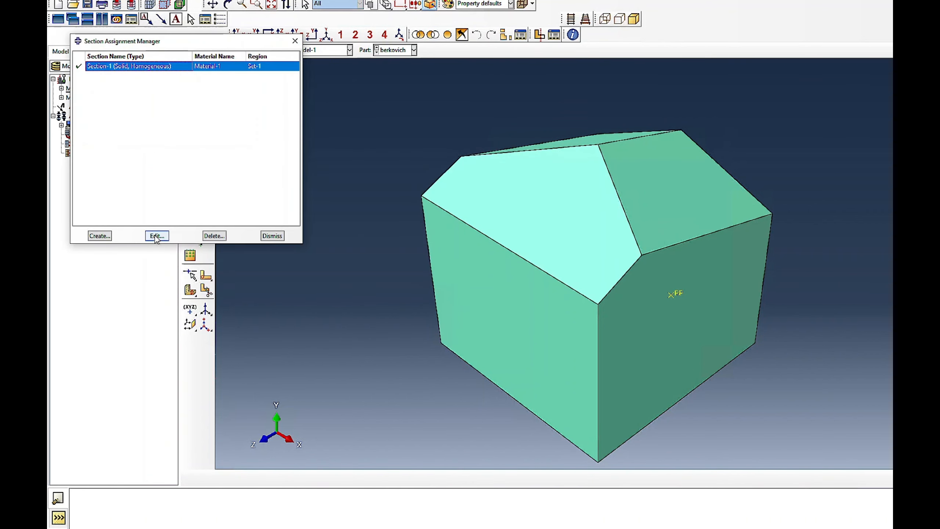
pyautogui.click(157, 235)
pyautogui.click(558, 137)
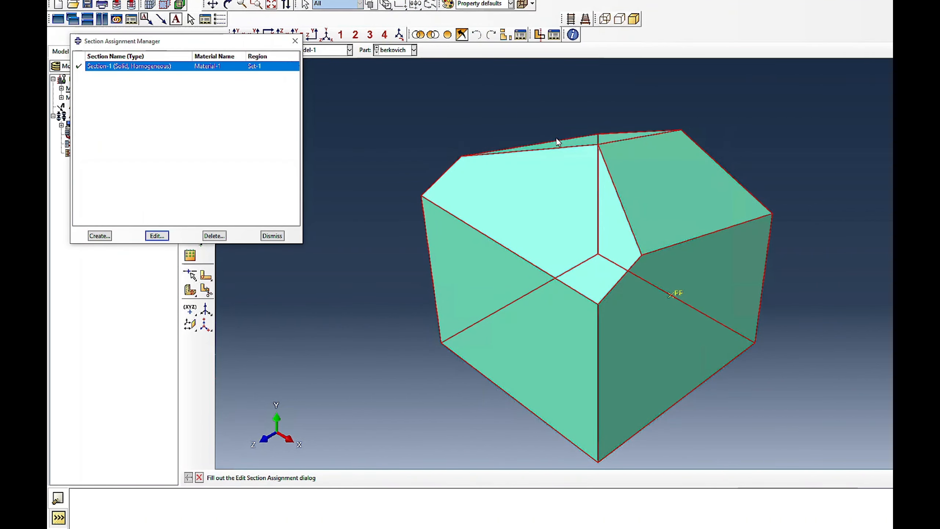
# - Display Part-2 and review its section assignment
pyautogui.click(395, 53)
pyautogui.click(392, 70)
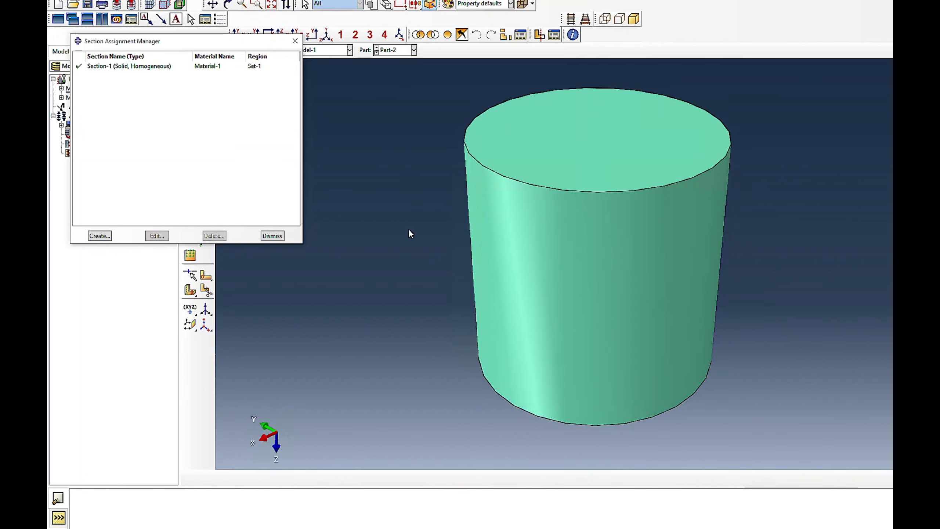
pyautogui.click(124, 68)
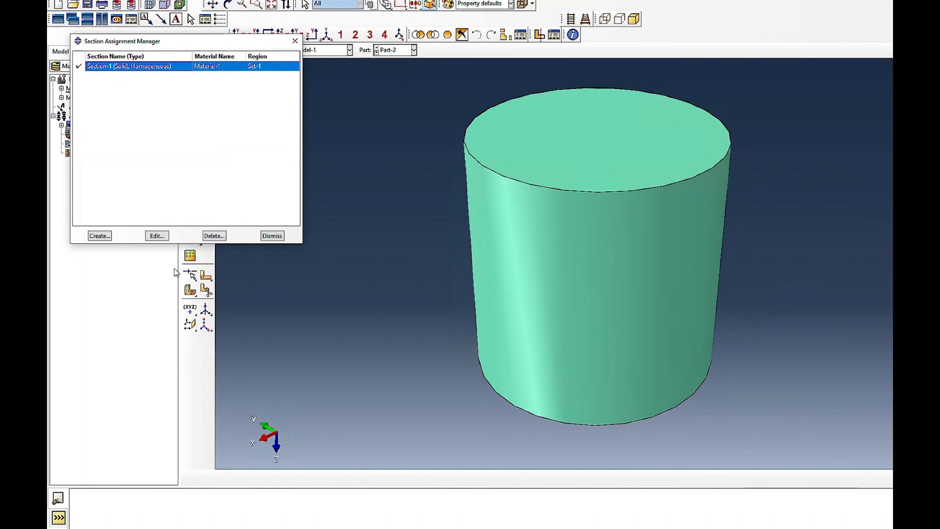
pyautogui.click(156, 236)
pyautogui.click(559, 136)
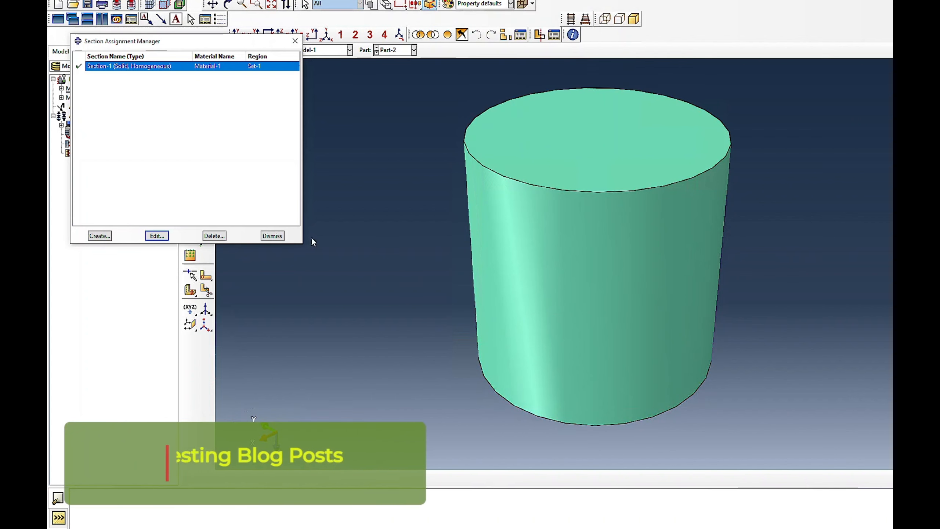
pyautogui.click(274, 236)
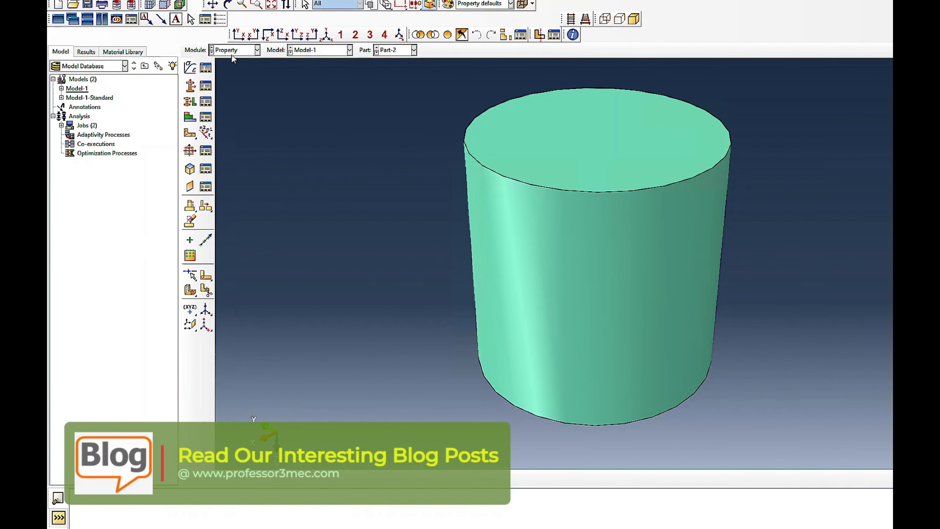
# - Return to the Part module and review the list of parts in the Part Manager
pyautogui.click(257, 50)
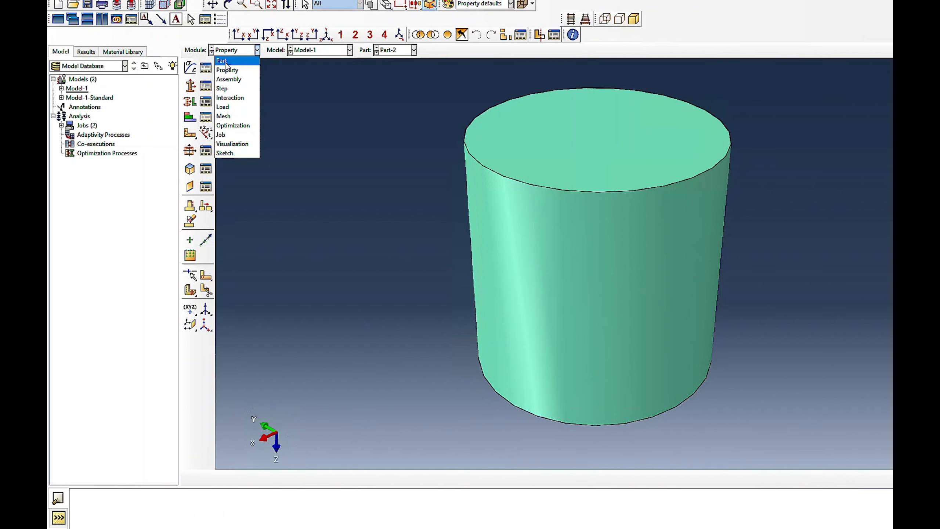
pyautogui.click(226, 62)
pyautogui.click(205, 68)
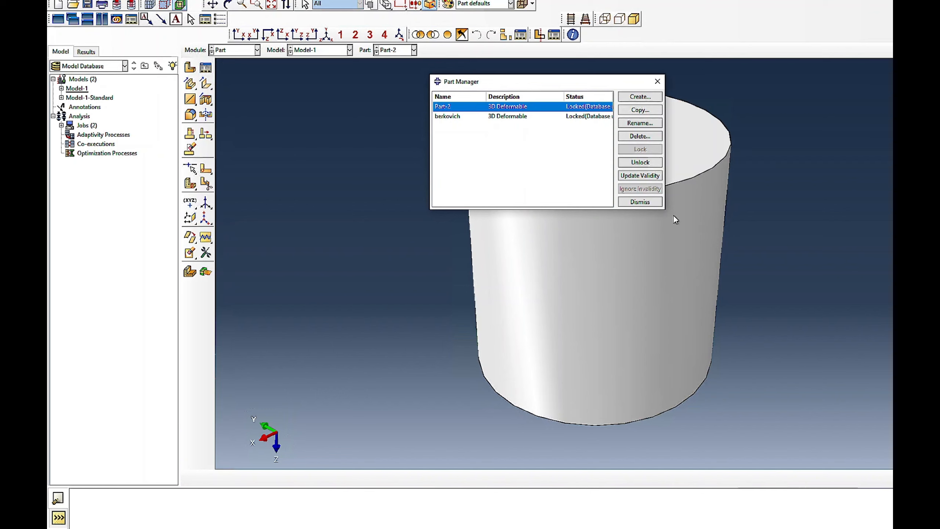
pyautogui.click(646, 204)
# - Fit the assembly in view in the Step module and review Step-1's incrementation, mass scaling and other settings
pyautogui.click(235, 52)
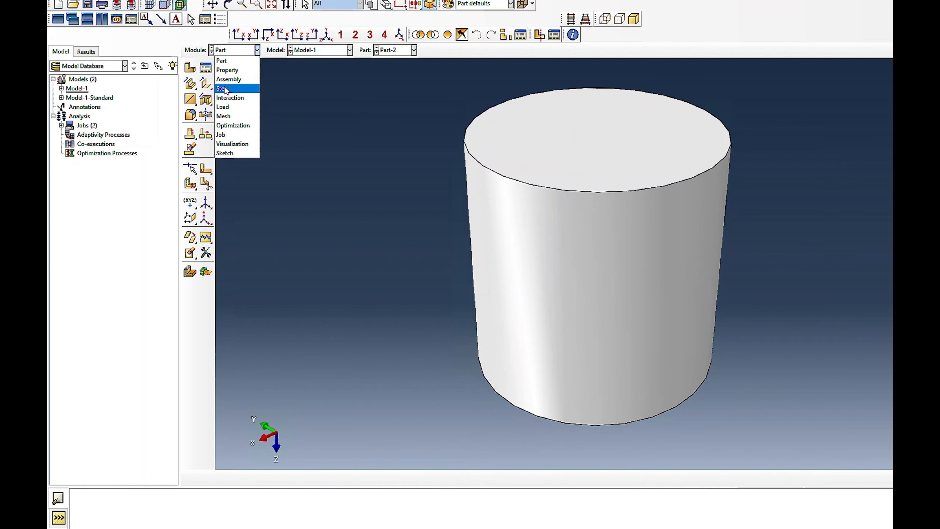
pyautogui.click(225, 89)
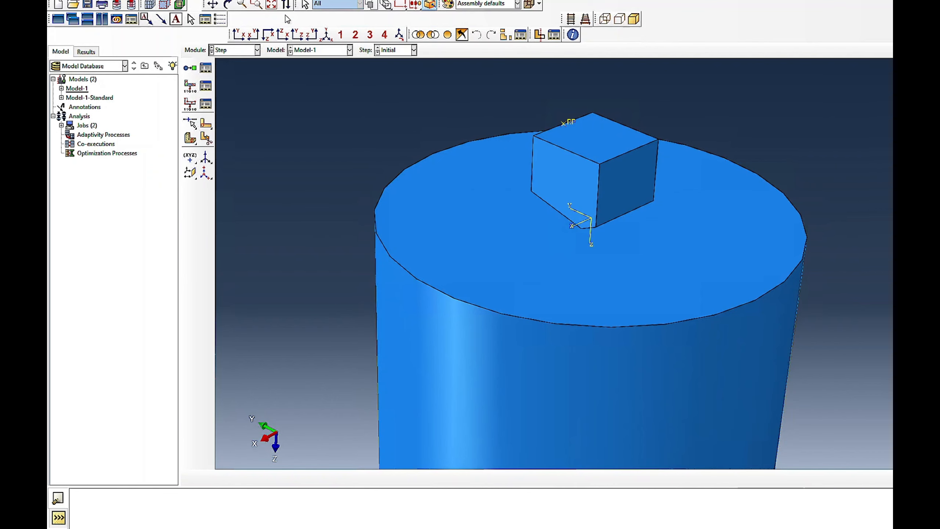
pyautogui.click(271, 5)
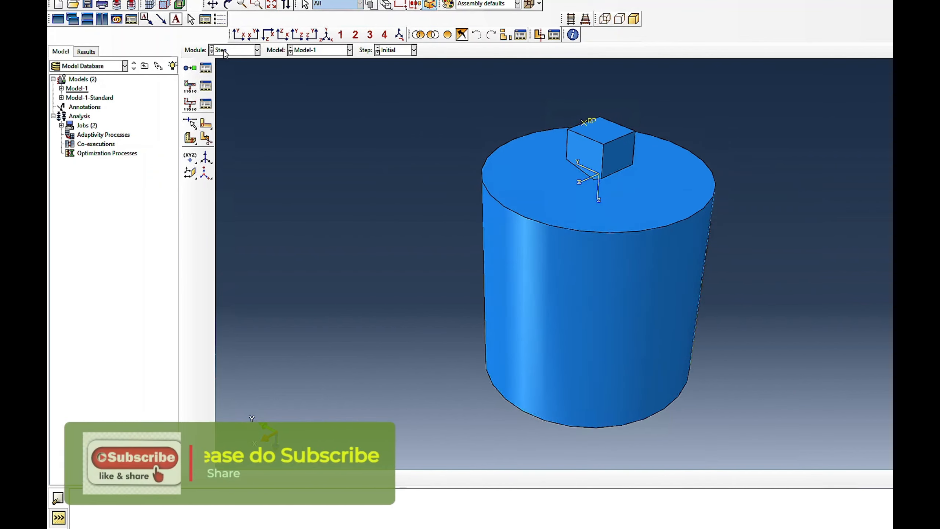
pyautogui.click(190, 68)
pyautogui.click(112, 41)
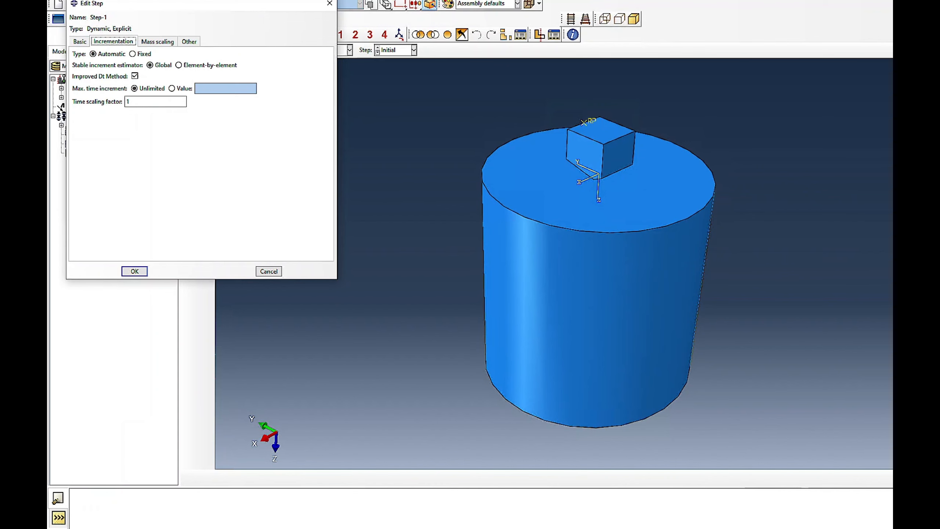
pyautogui.click(156, 41)
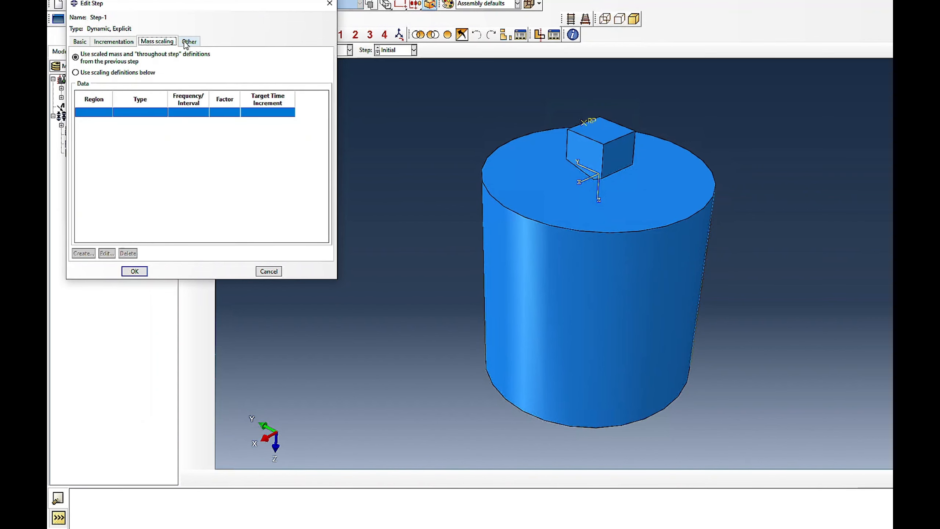
pyautogui.click(189, 41)
pyautogui.click(134, 272)
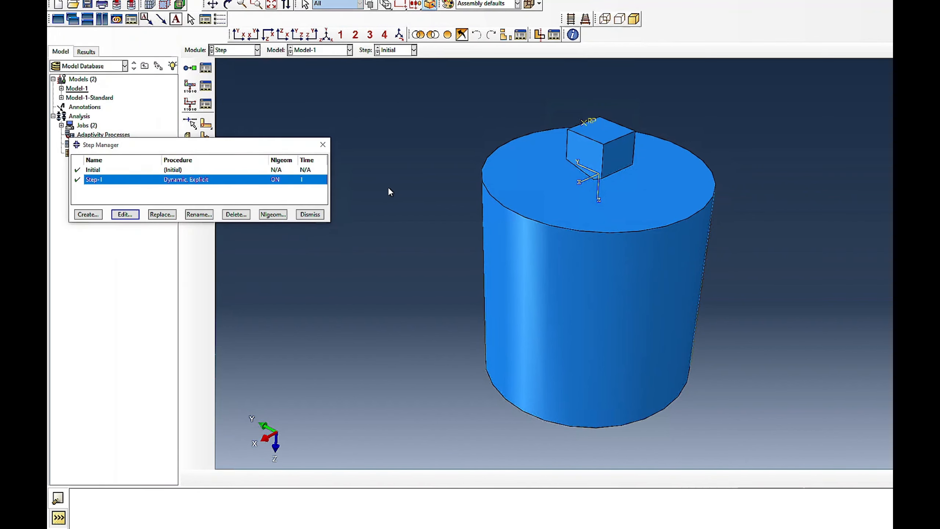
# - Switch to the Interaction module and review the interactions defined in the model
pyautogui.click(257, 49)
pyautogui.click(231, 104)
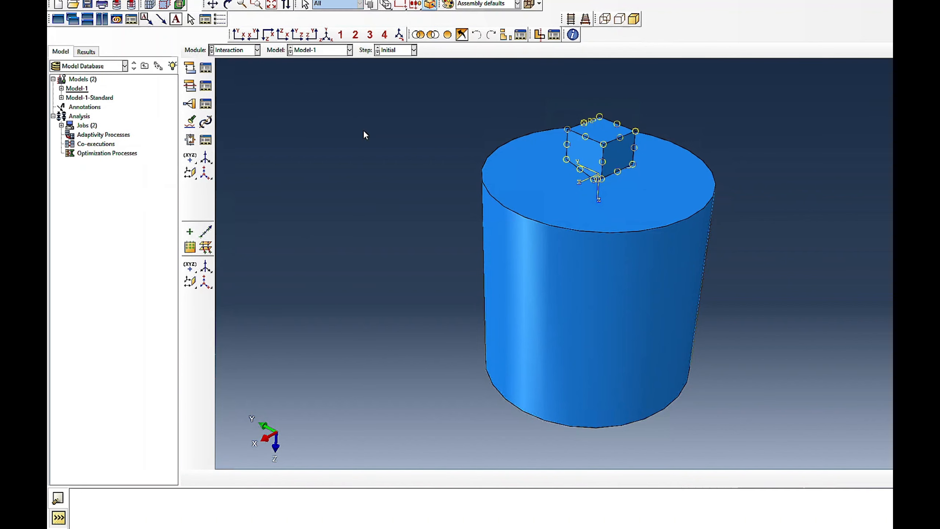
pyautogui.click(204, 70)
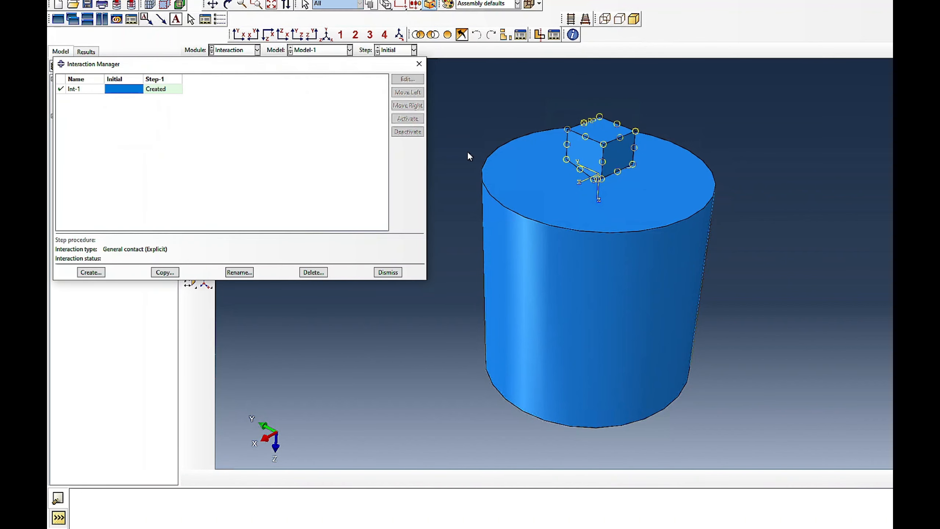
pyautogui.click(388, 272)
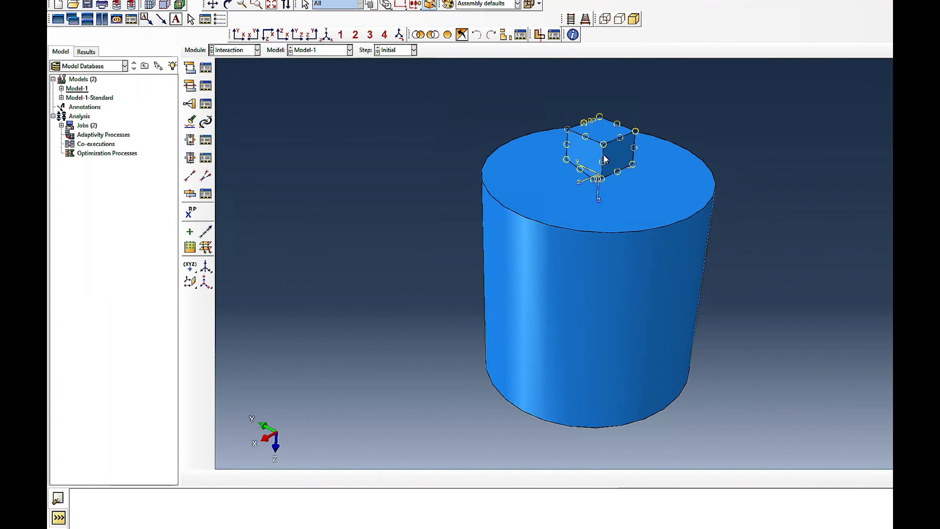
# - Review the rigid body constraint's body region and reference point on the indenter
pyautogui.click(206, 103)
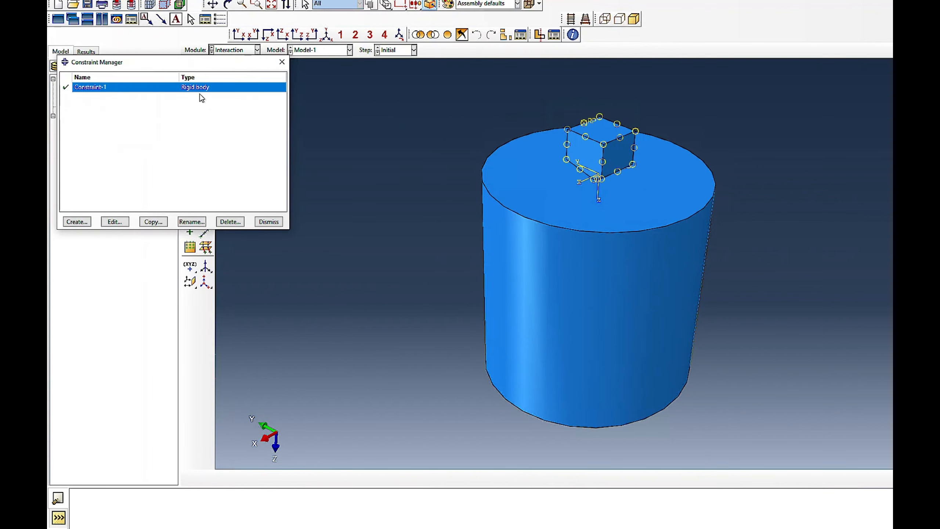
pyautogui.click(115, 222)
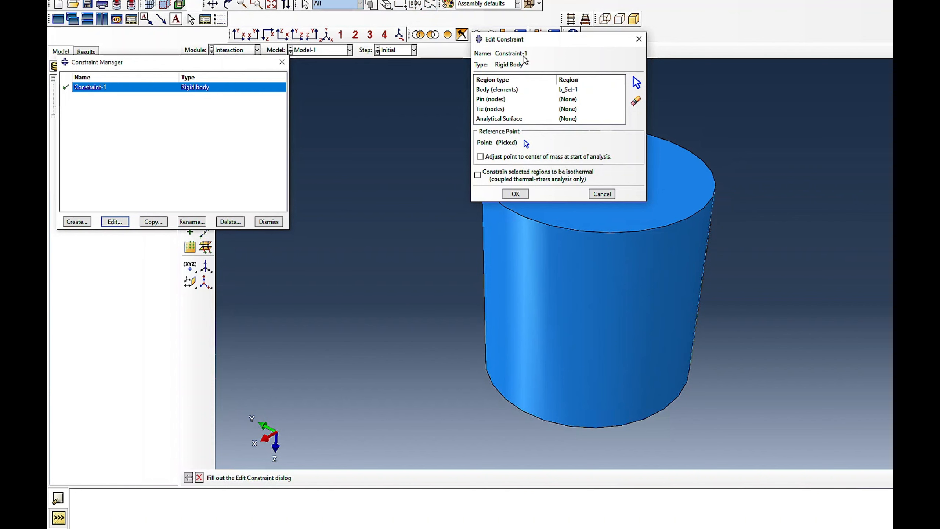
pyautogui.moveTo(550, 39); pyautogui.dragTo(250, 58)
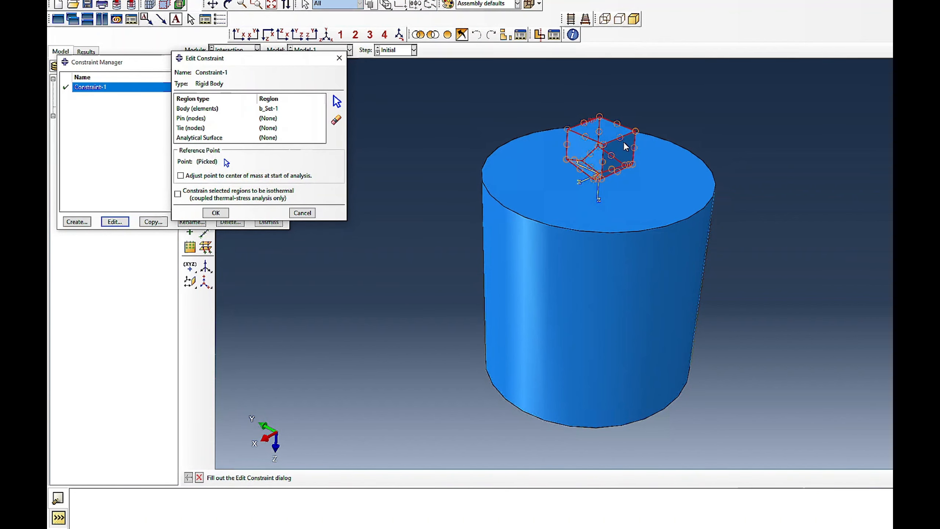
pyautogui.click(215, 213)
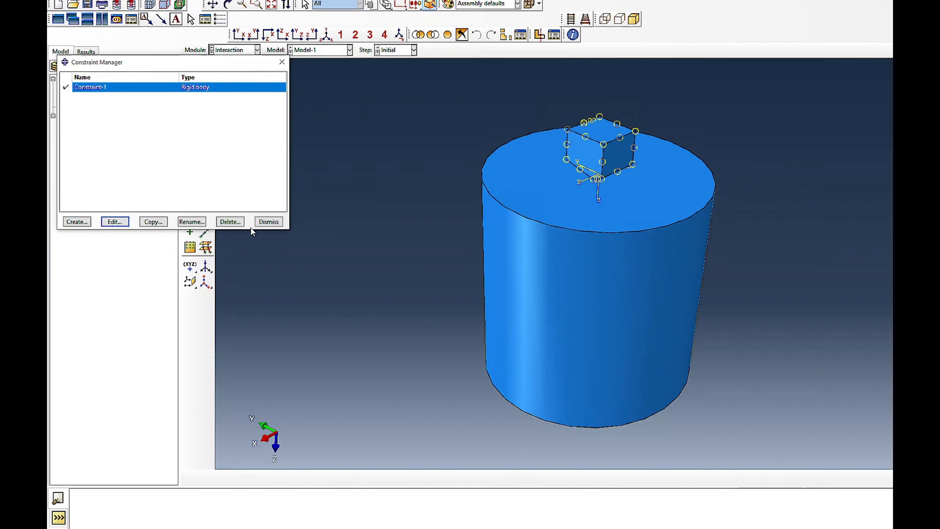
pyautogui.click(269, 222)
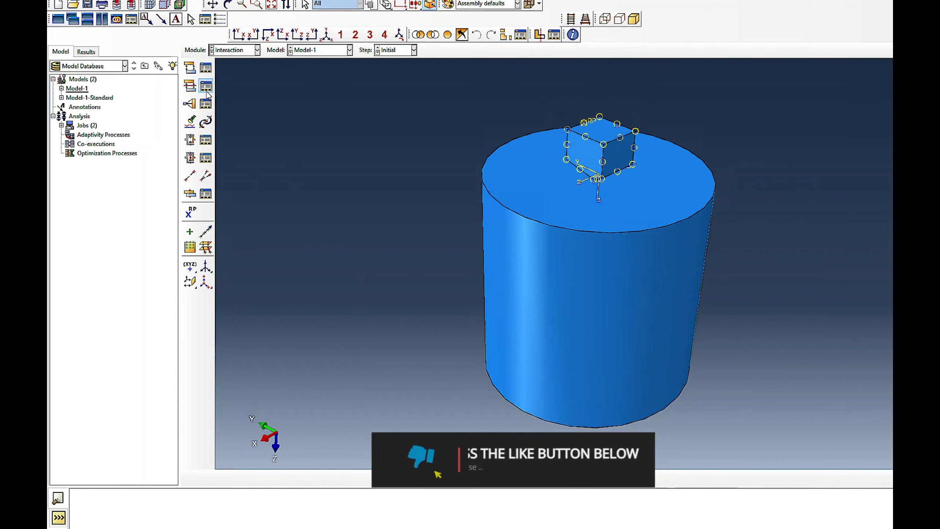
pyautogui.click(207, 70)
pyautogui.click(251, 49)
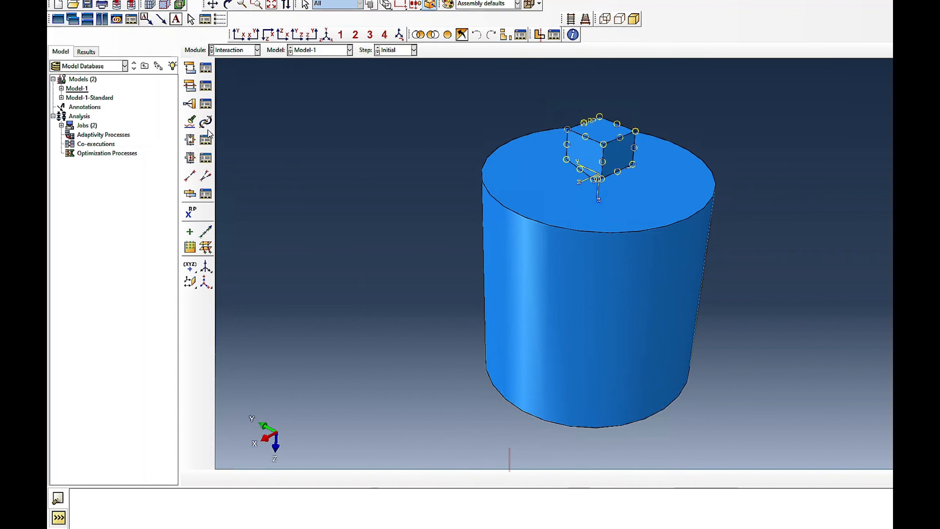
# - Review the general contact interaction Int-1 created in Step-1, including its contact domain and global property assignment
pyautogui.click(206, 68)
pyautogui.click(156, 89)
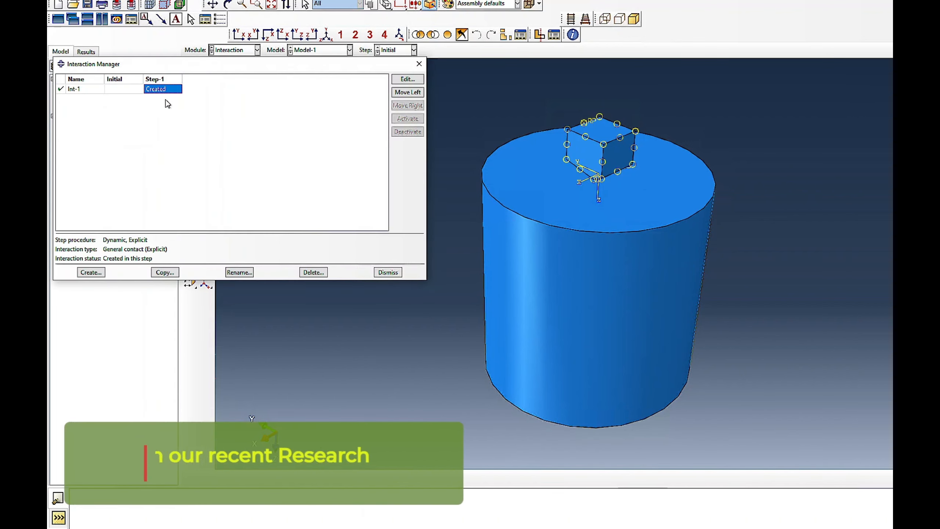
pyautogui.click(407, 79)
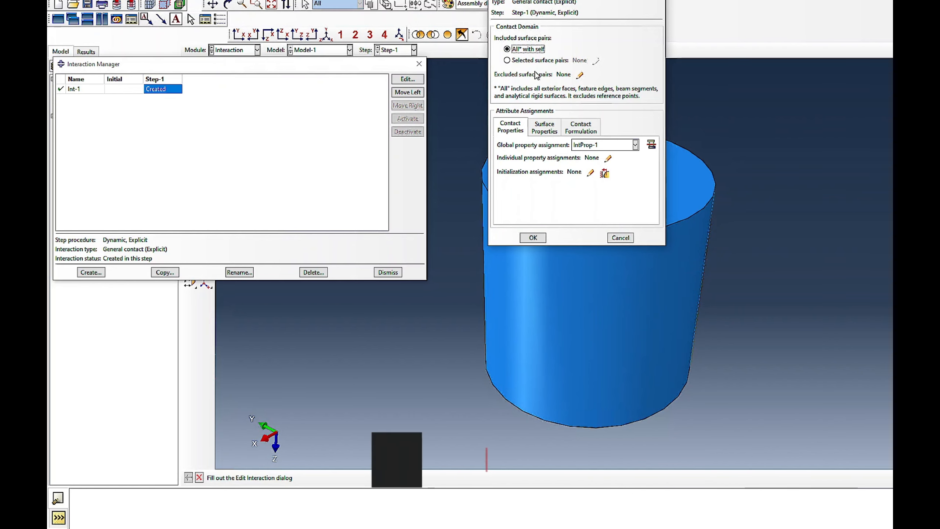
pyautogui.click(533, 237)
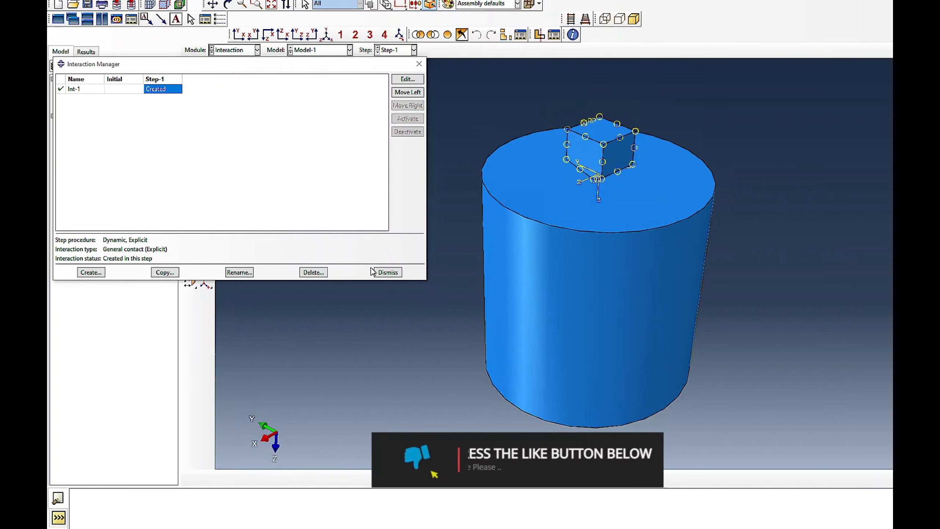
pyautogui.press('Escape')
# - Review the tangential and normal behavior settings of the contact property IntProp-1
pyautogui.click(206, 87)
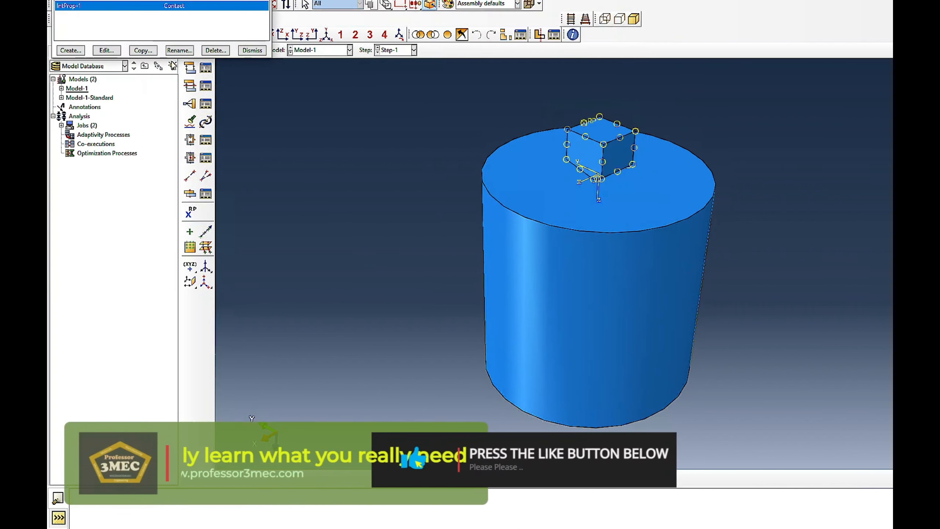
pyautogui.click(106, 50)
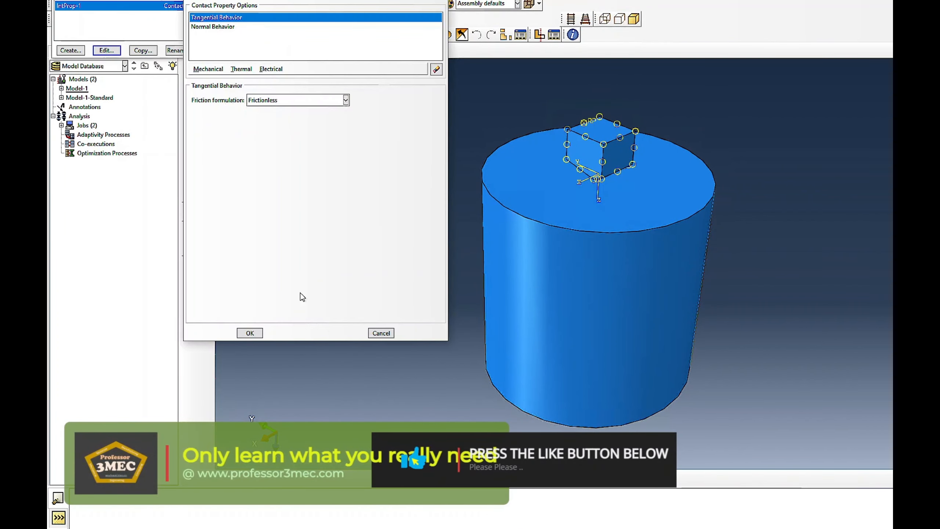
pyautogui.click(209, 27)
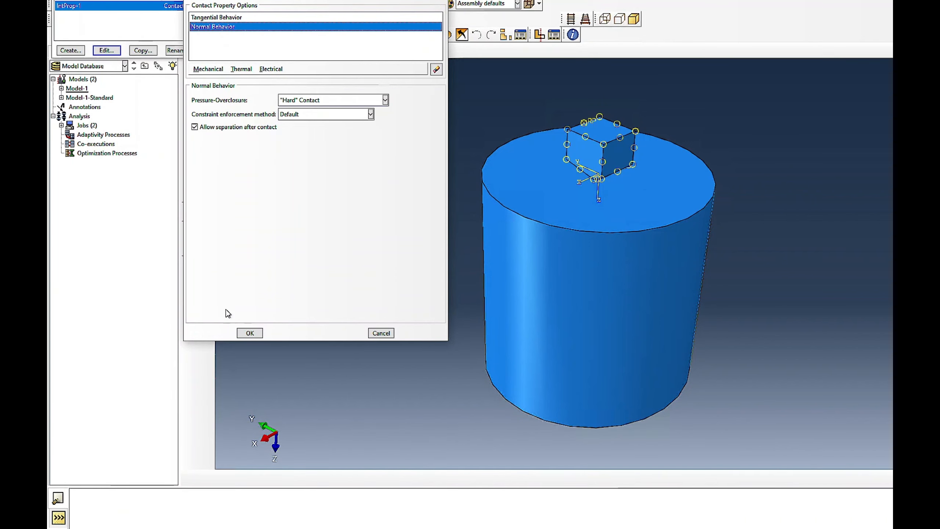
pyautogui.click(249, 333)
pyautogui.click(252, 50)
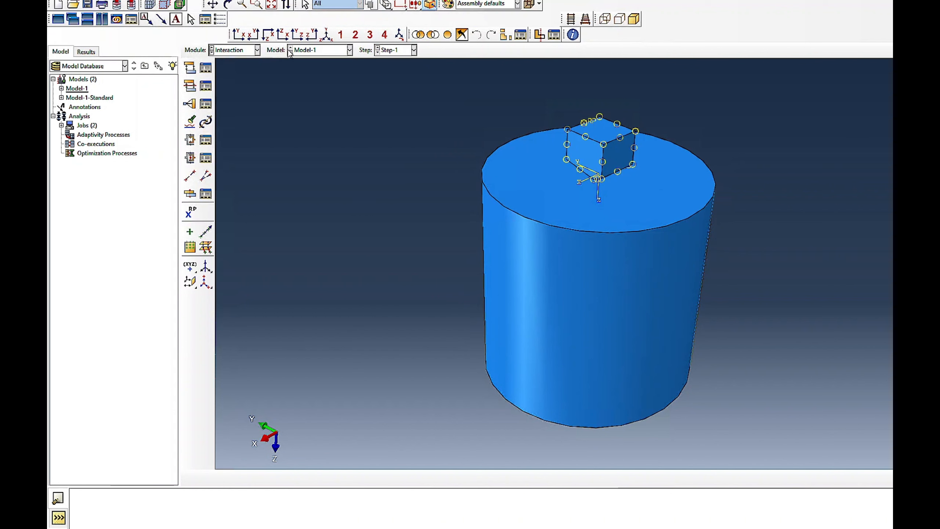
# - Switch to the Load module and check whether any loads are defined in the model
pyautogui.click(234, 50)
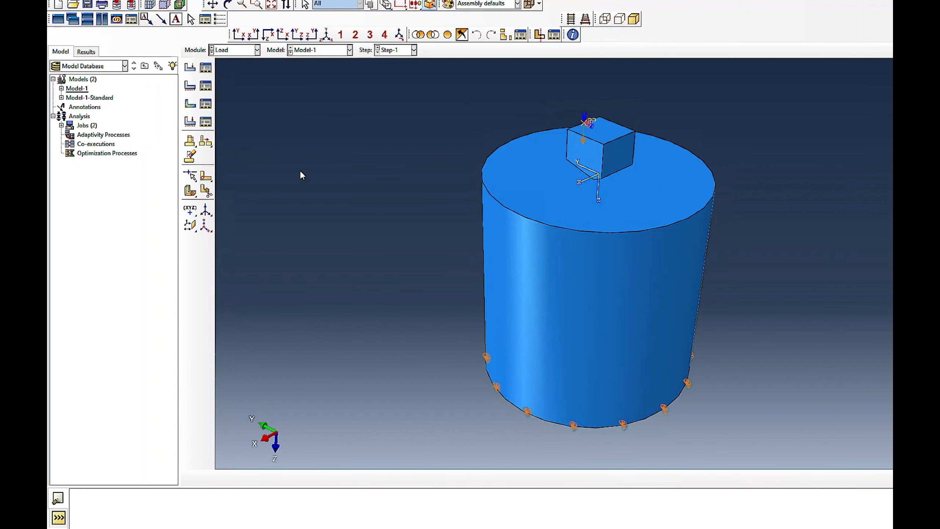
pyautogui.click(207, 70)
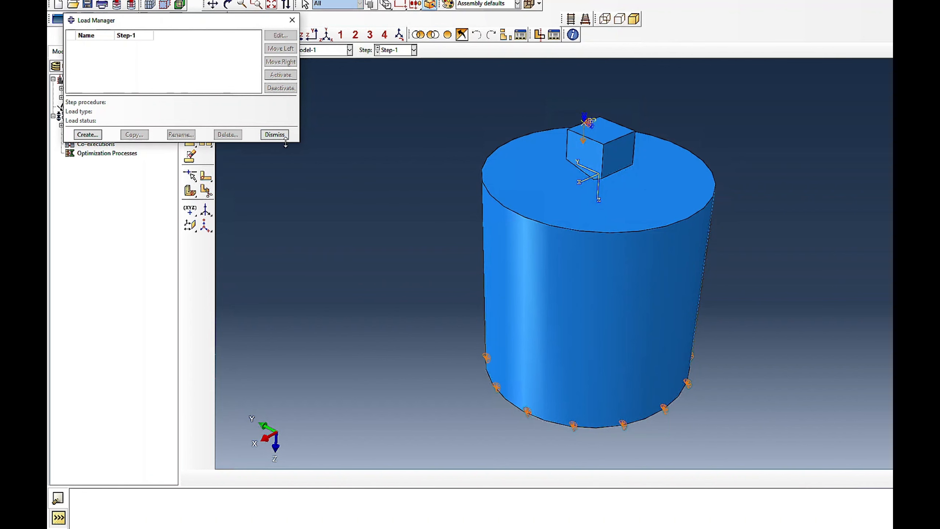
pyautogui.click(275, 135)
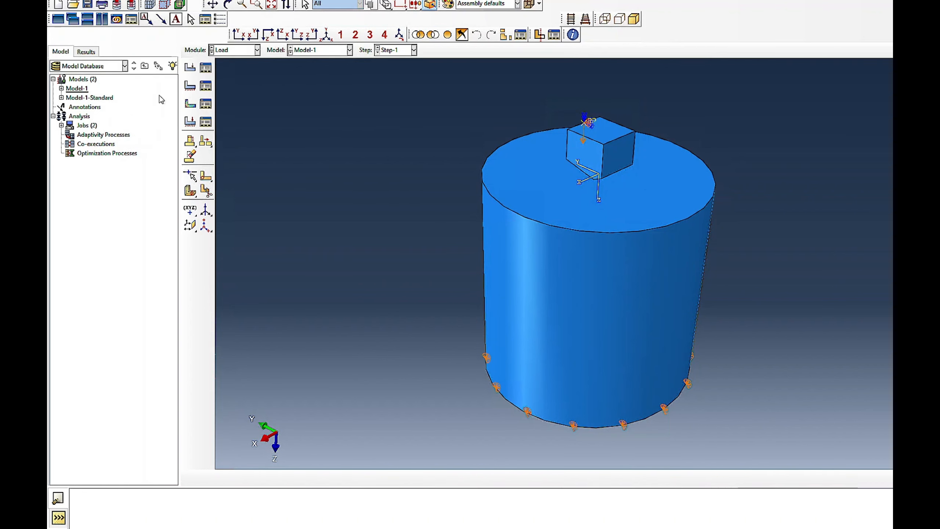
# - Review the region and constrained degrees of freedom of boundary conditions BC-1 and BC-2 in Step-1
pyautogui.click(206, 86)
pyautogui.click(160, 138)
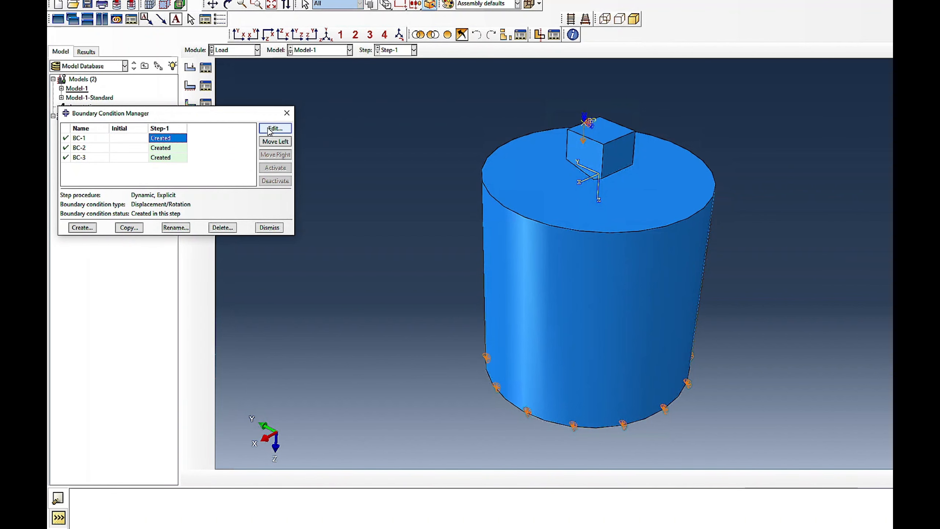
pyautogui.click(275, 129)
pyautogui.click(592, 290)
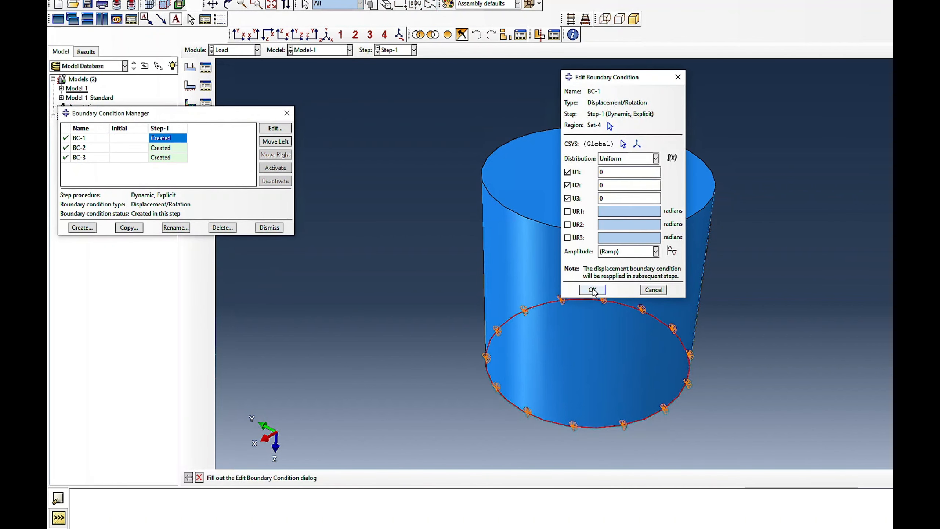
pyautogui.click(167, 147)
pyautogui.click(275, 128)
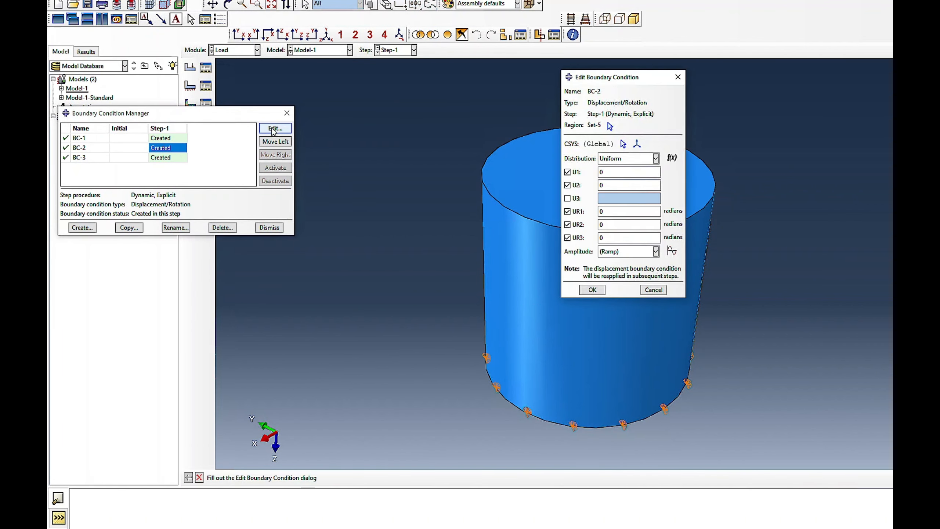
pyautogui.click(593, 290)
# - Review boundary condition BC-3's U3 displacement and amplitude, inspecting the indenter's reference point where it is applied
pyautogui.click(163, 157)
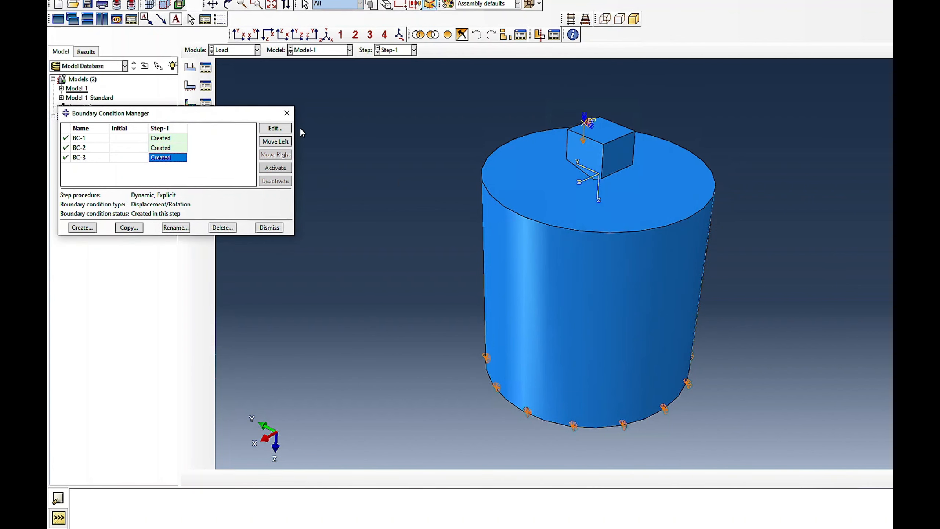
pyautogui.click(275, 128)
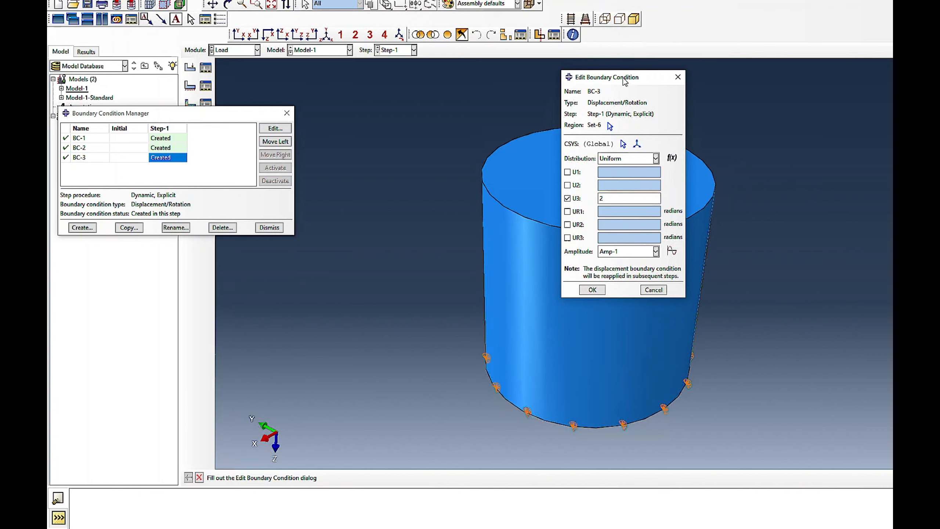
pyautogui.moveTo(624, 81); pyautogui.dragTo(283, 118)
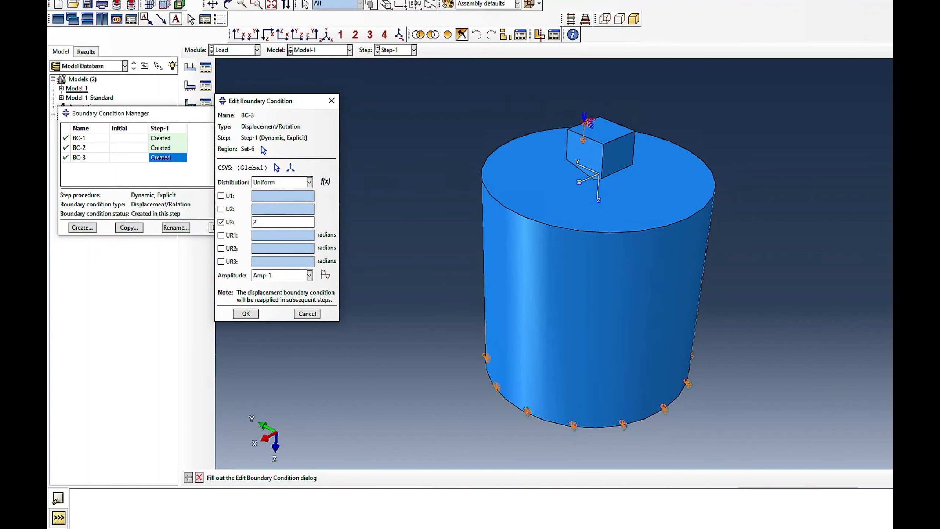
pyautogui.click(229, 4)
pyautogui.moveTo(650, 245); pyautogui.dragTo(579, 175)
pyautogui.scroll(-6, 578, 175)
pyautogui.moveTo(594, 144); pyautogui.dragTo(622, 180)
pyautogui.click(229, 5)
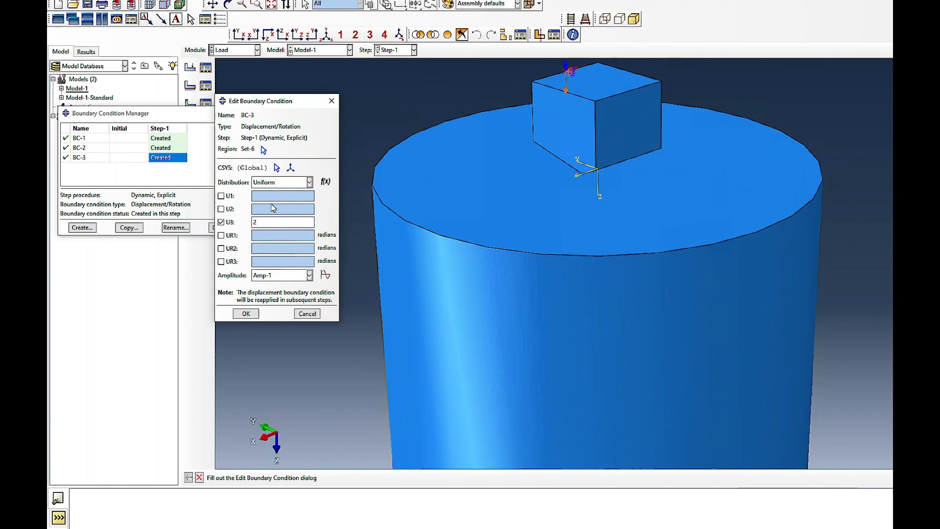
pyautogui.click(307, 314)
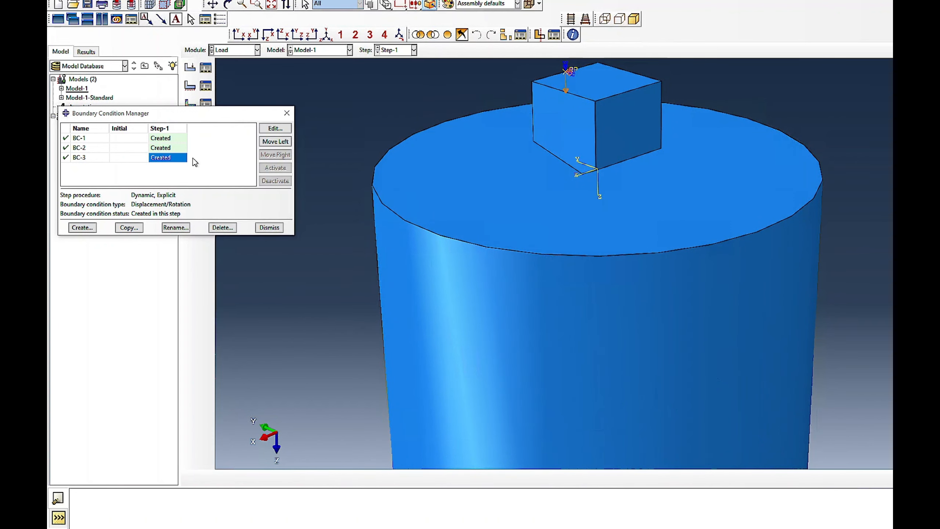
pyautogui.click(275, 129)
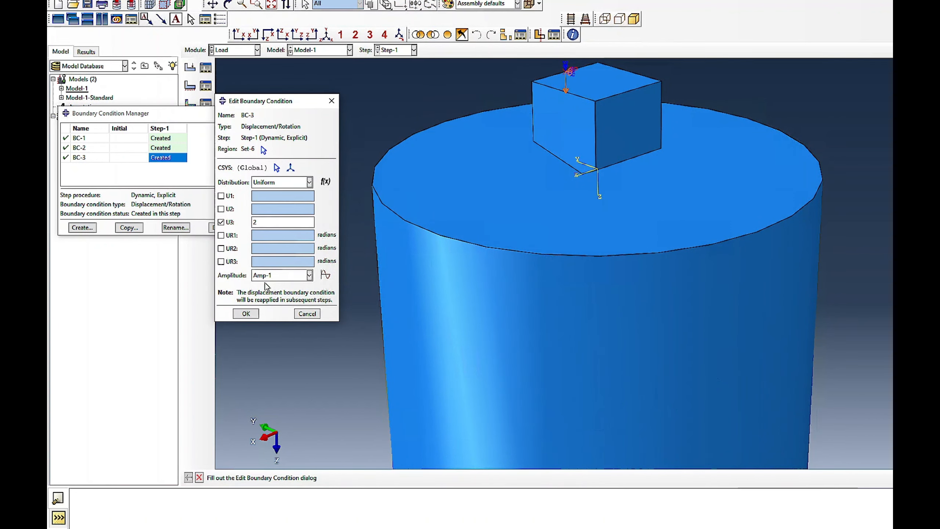
pyautogui.click(307, 314)
# - Review the time and amplitude data of the tabular amplitude Amp-1, closing the amplitude and boundary condition managers when done
pyautogui.click(303, 1)
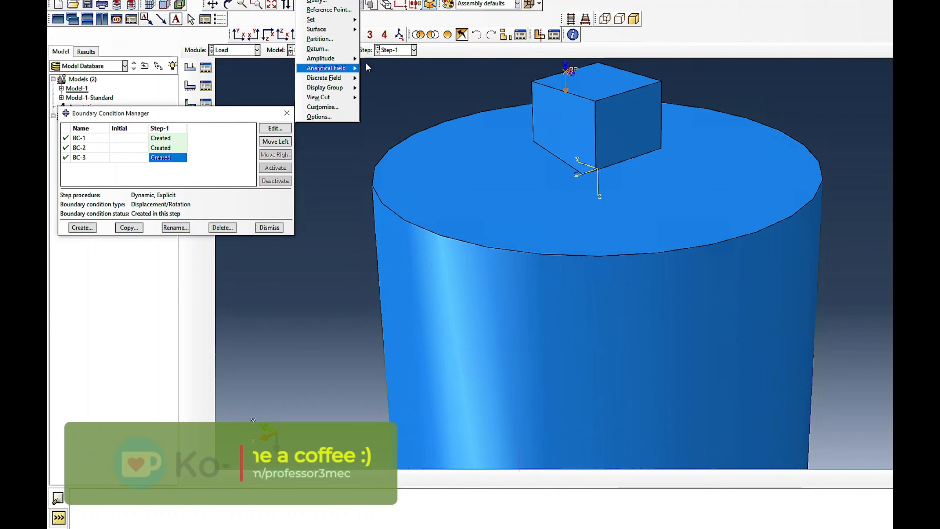
pyautogui.click(371, 59)
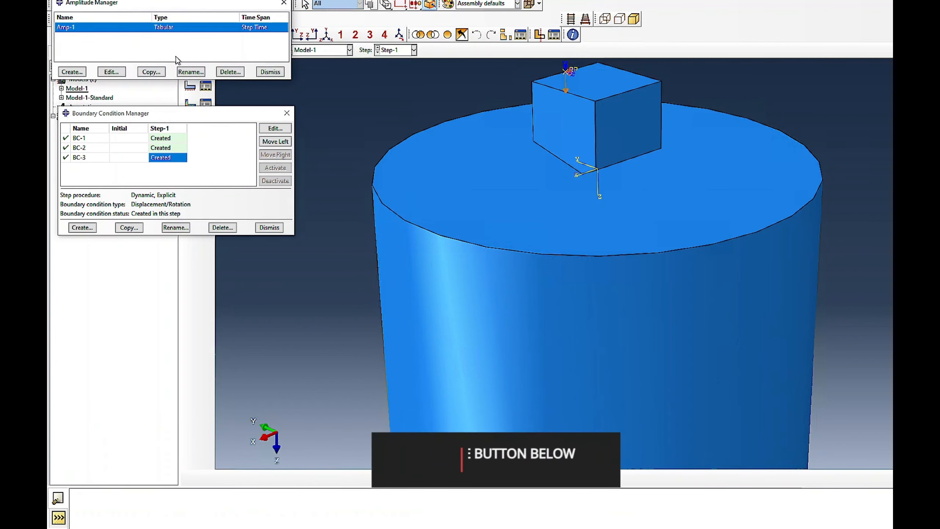
pyautogui.click(111, 72)
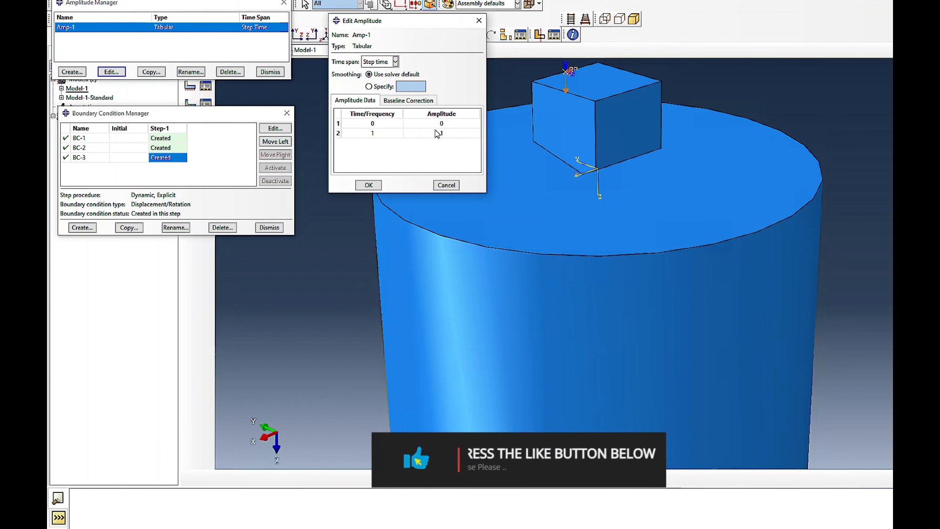
pyautogui.click(376, 184)
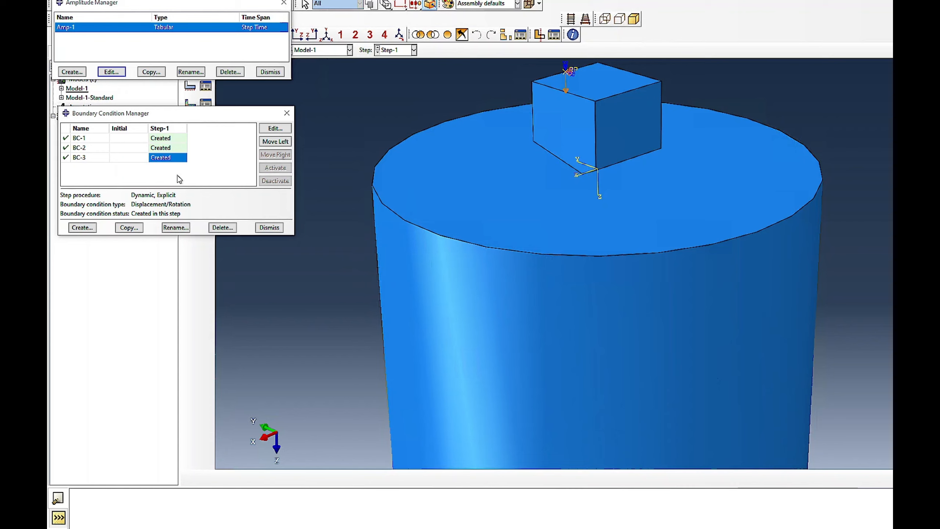
pyautogui.click(269, 227)
pyautogui.click(270, 72)
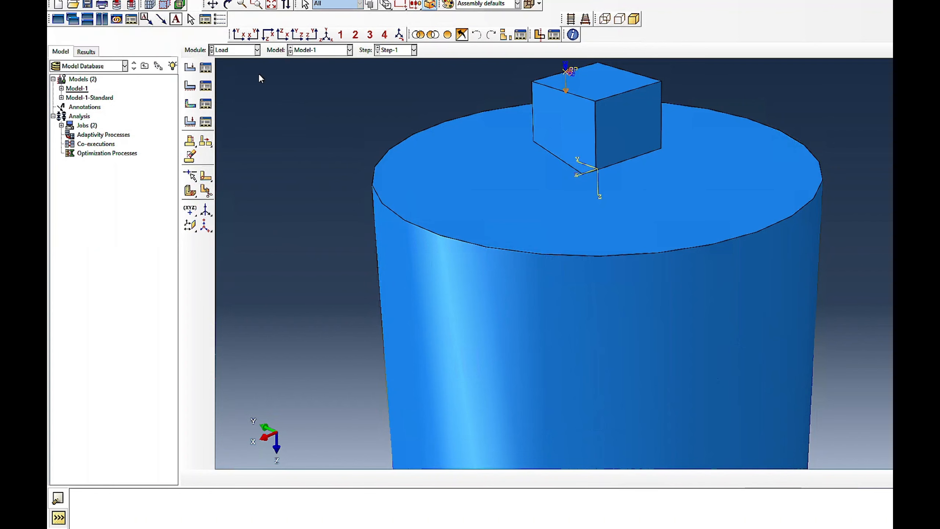
# - Switch to the Mesh module and examine the mesh where the indenter tip meets the cylinder's top face
pyautogui.click(257, 49)
pyautogui.click(231, 113)
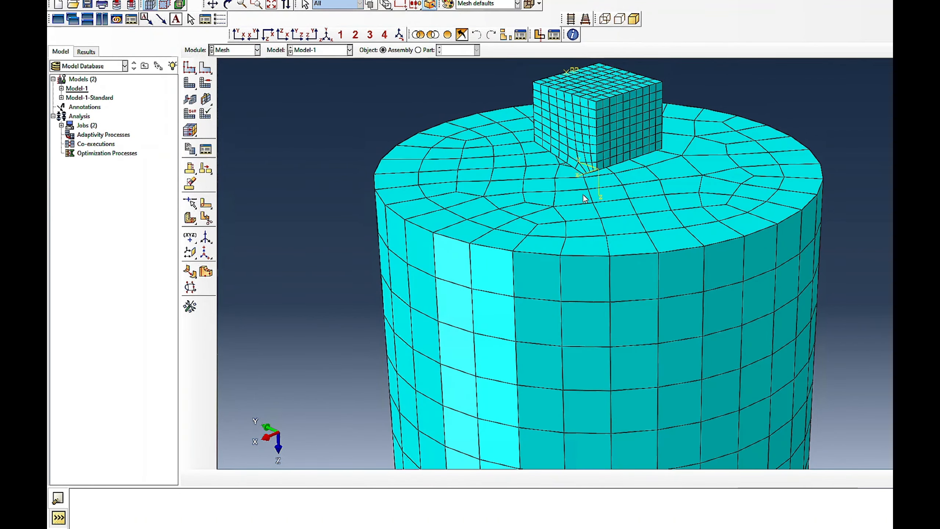
pyautogui.scroll(-3, 586, 177)
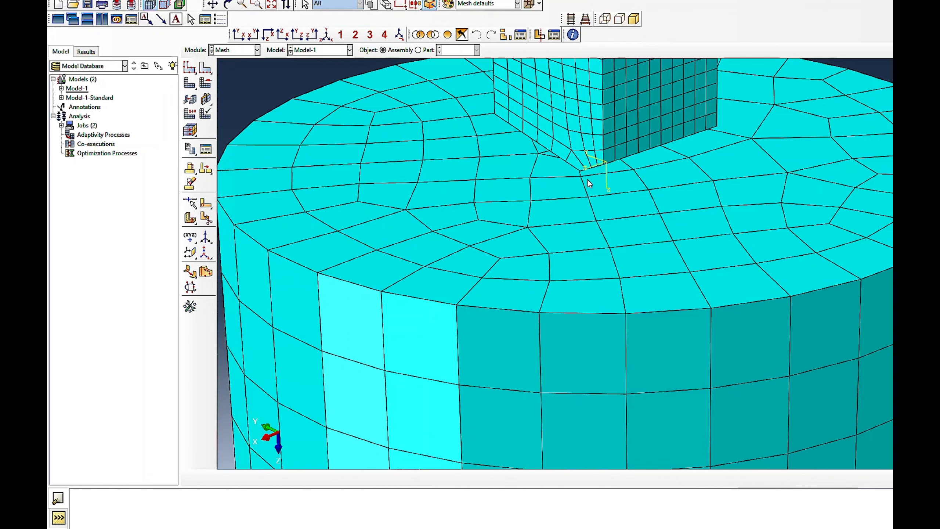
pyautogui.scroll(3, 572, 205)
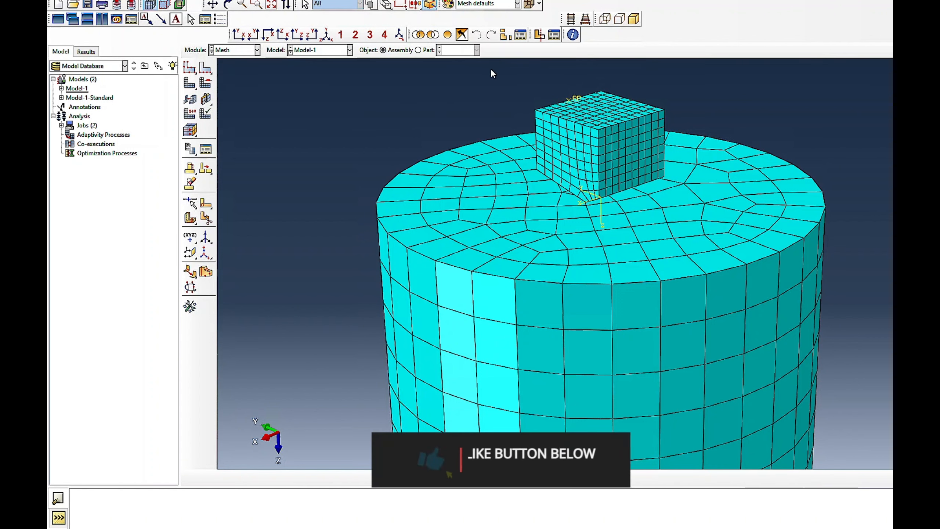
# - Switch to the Job module and create a job named Explicit_nano from Model-1
pyautogui.click(237, 49)
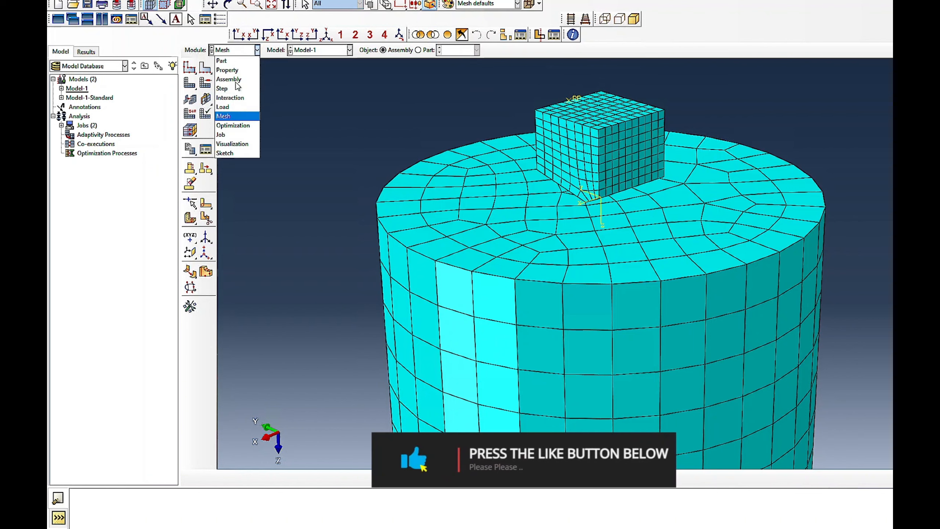
pyautogui.click(233, 116)
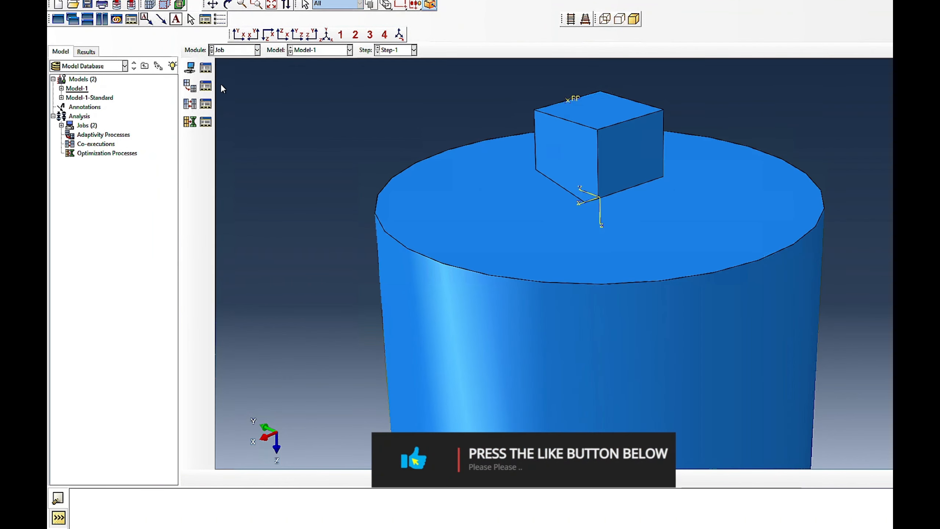
pyautogui.click(206, 68)
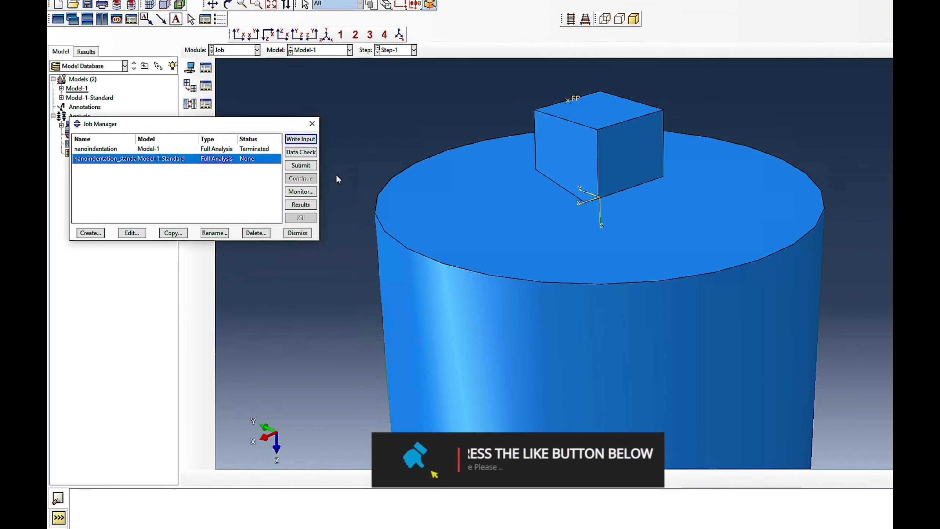
pyautogui.click(90, 233)
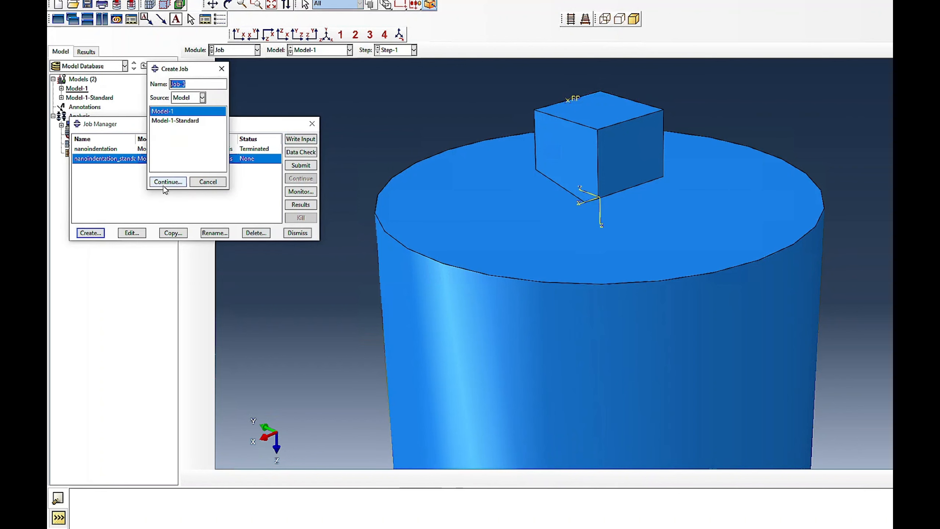
pyautogui.write('Explicit_nano')
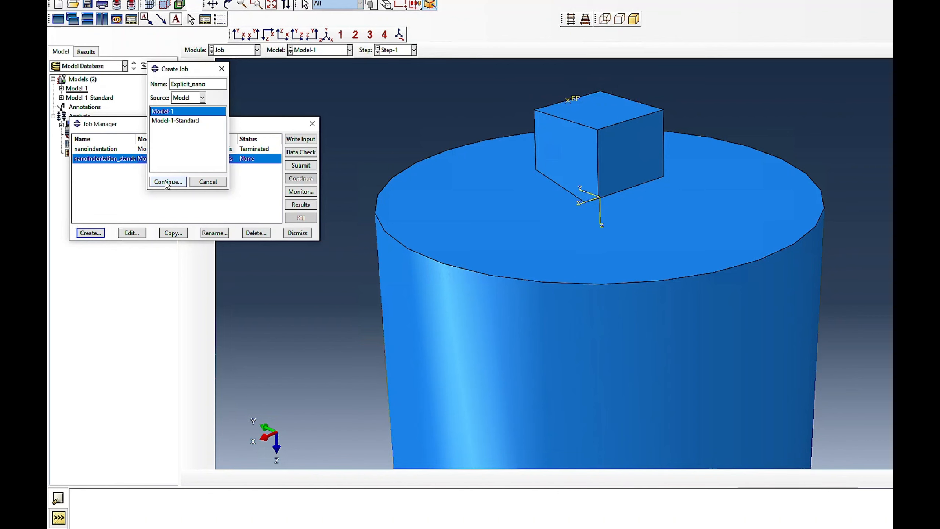
pyautogui.click(168, 182)
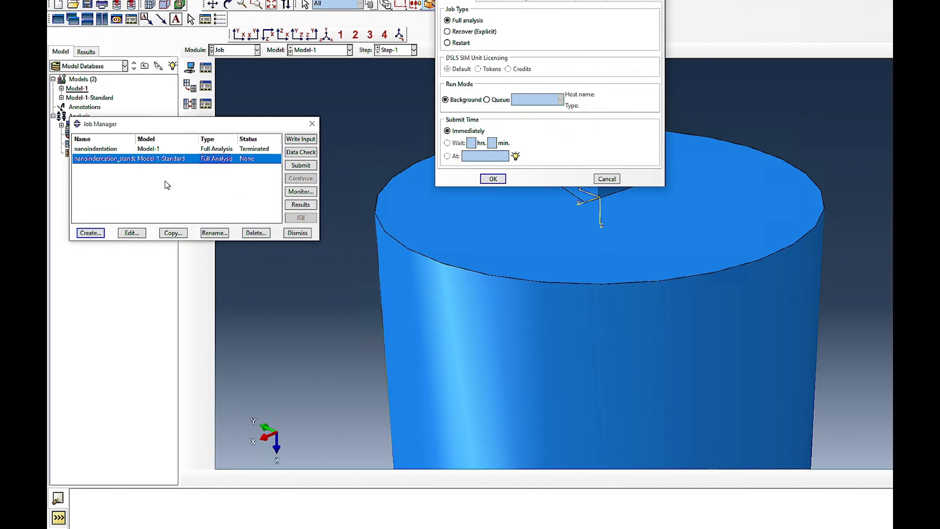
# - Give the new job full nodal output precision and Double - analysis + packager Abaqus/Explicit precision, completing its creation
pyautogui.click(583, 1)
pyautogui.click(522, 29)
pyautogui.click(520, 44)
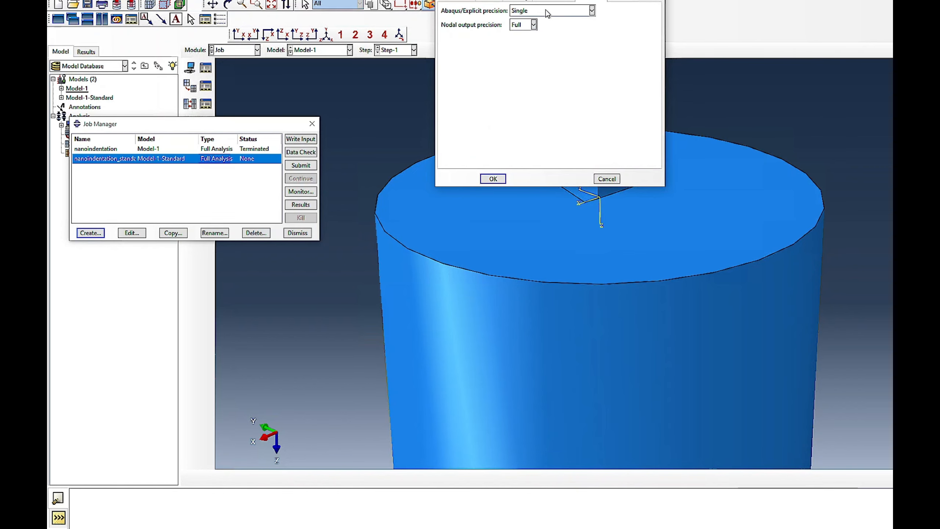
pyautogui.click(546, 10)
pyautogui.click(532, 59)
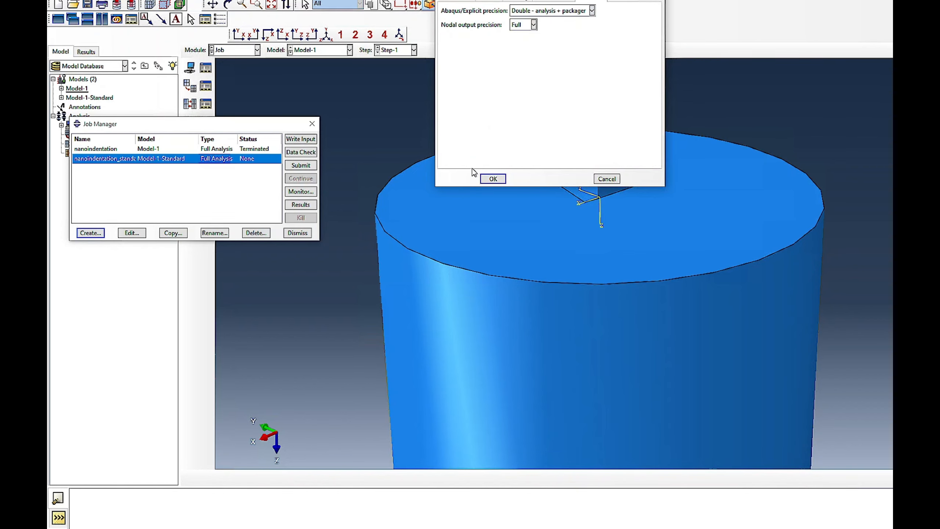
pyautogui.click(492, 179)
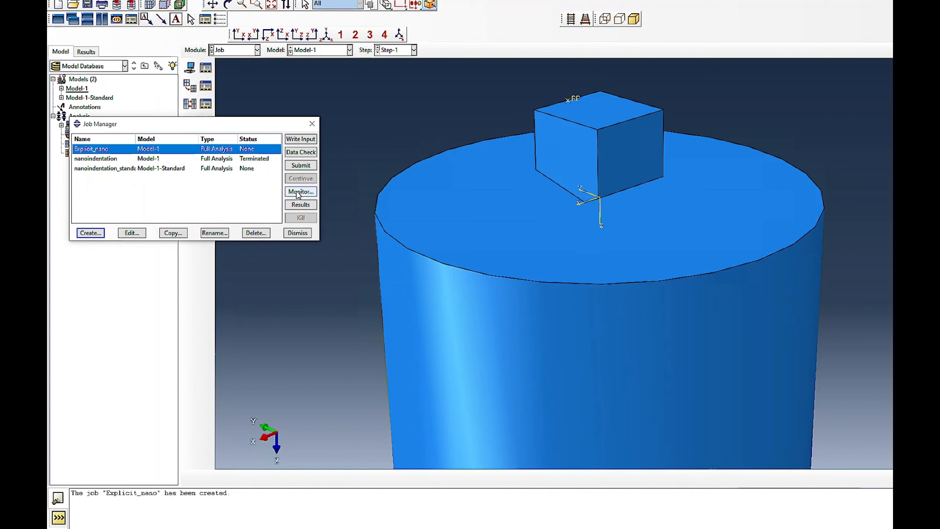
# - Submit the Explicit_nano job for analysis and check its warnings and log in an enlarged job monitor
pyautogui.click(300, 165)
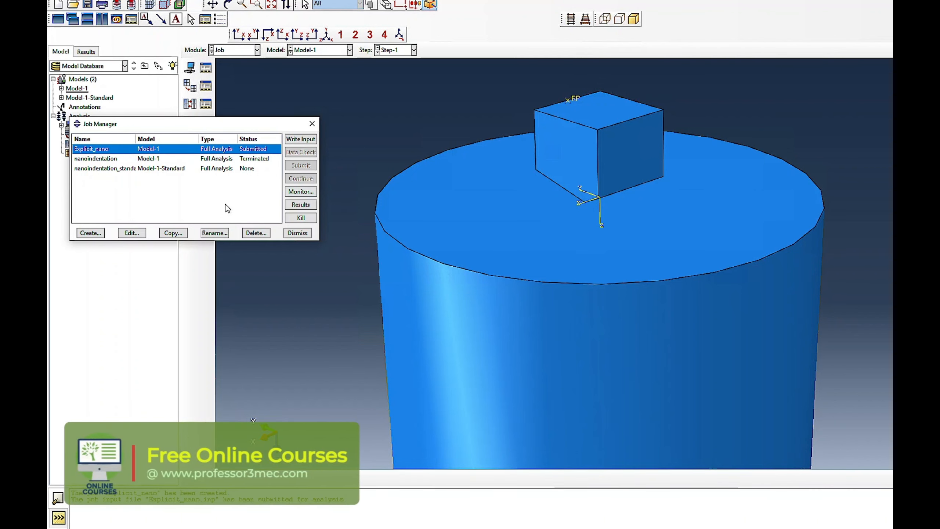
pyautogui.click(301, 192)
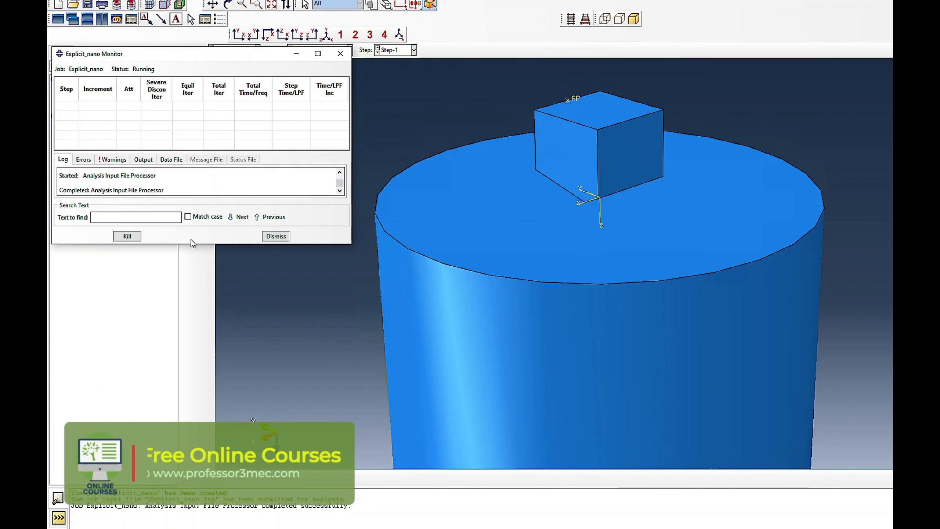
pyautogui.moveTo(193, 244); pyautogui.dragTo(192, 440)
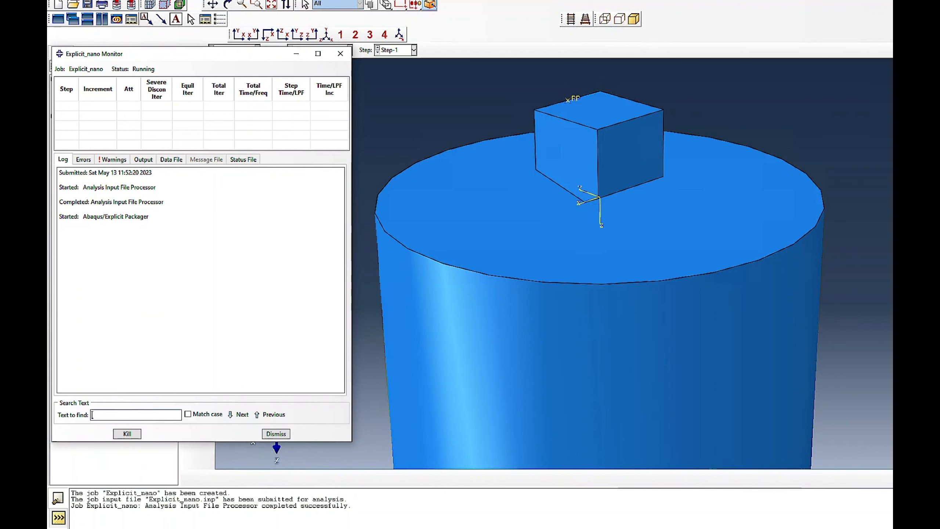
pyautogui.click(111, 159)
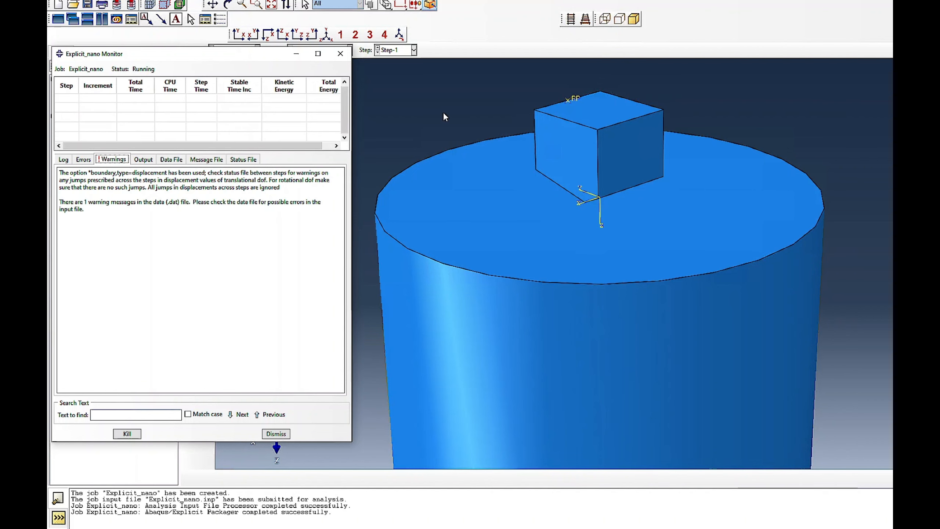
pyautogui.click(70, 160)
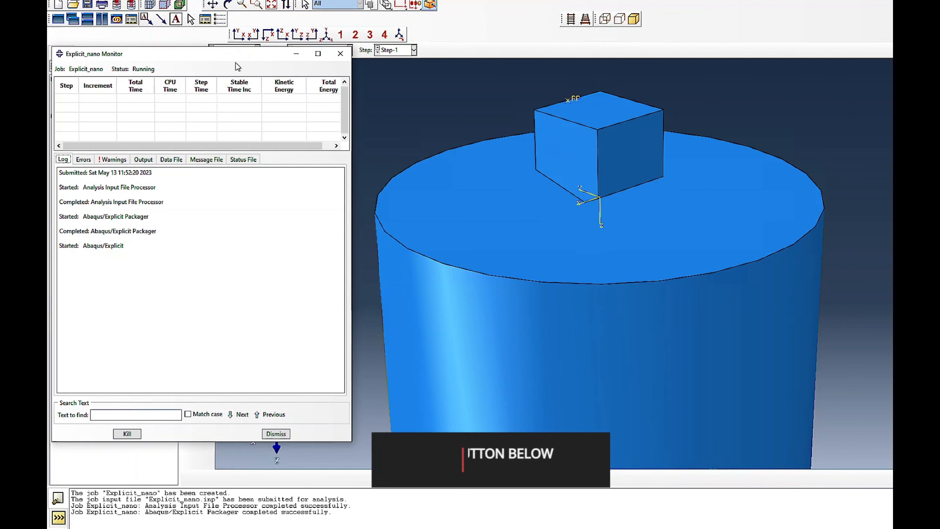
pyautogui.moveTo(241, 54); pyautogui.dragTo(321, 85)
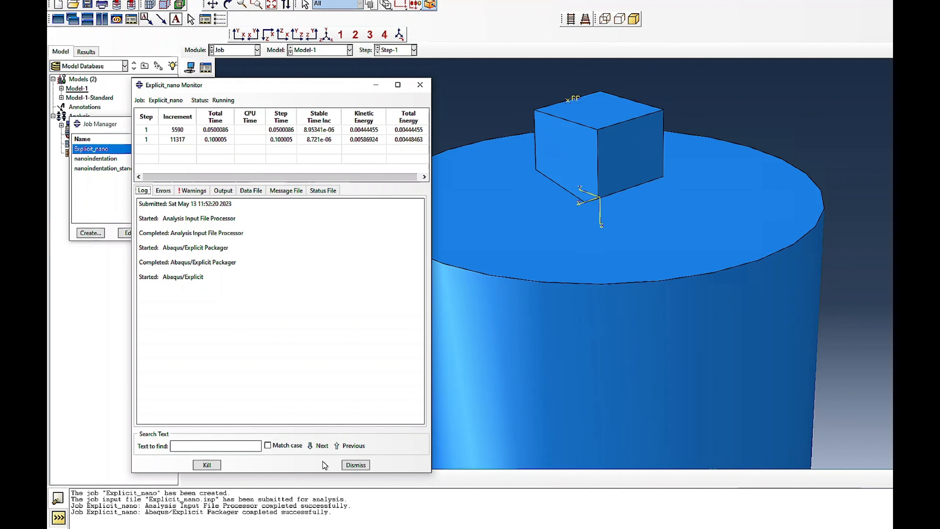
pyautogui.click(356, 465)
# - Load the Explicit_nano results and plot Mises stress contours on the deformed shape, examining the contact zone under the indenter tip
pyautogui.click(301, 214)
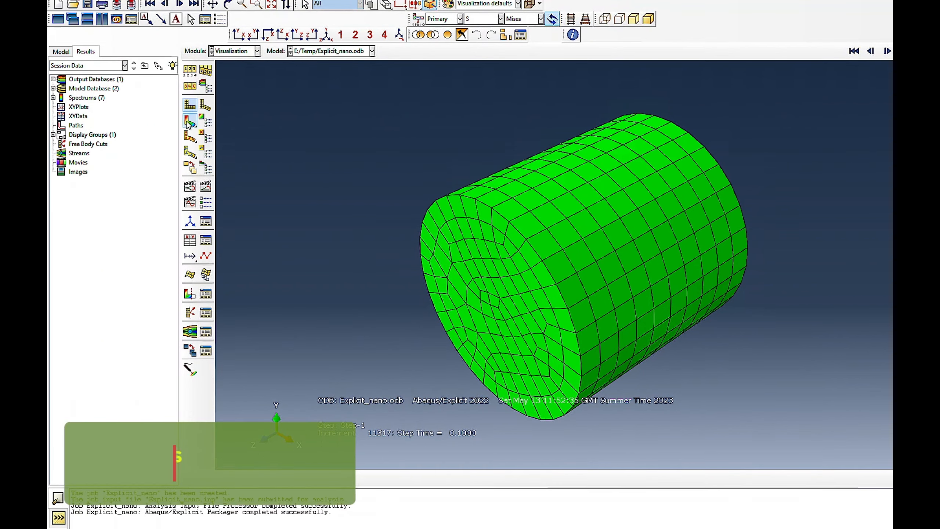
pyautogui.click(188, 121)
pyautogui.press('F3')
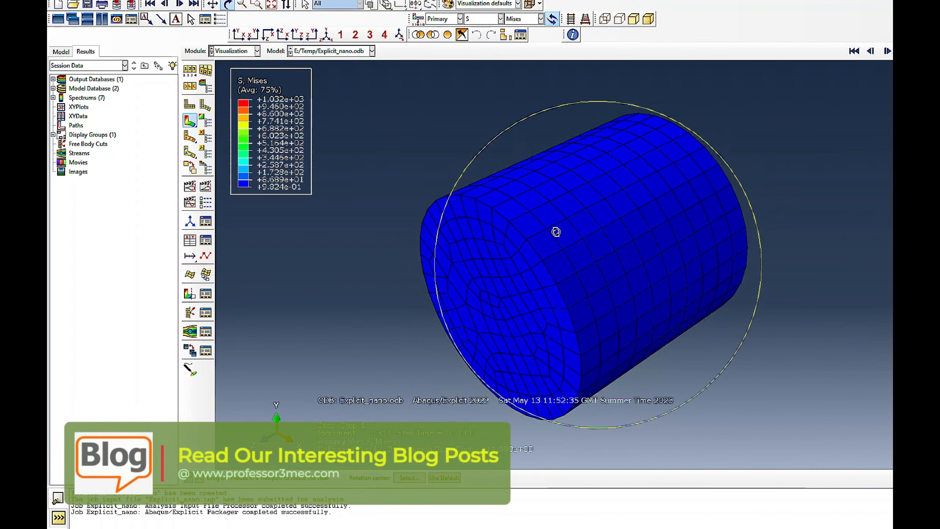
pyautogui.moveTo(556, 232); pyautogui.dragTo(489, 168)
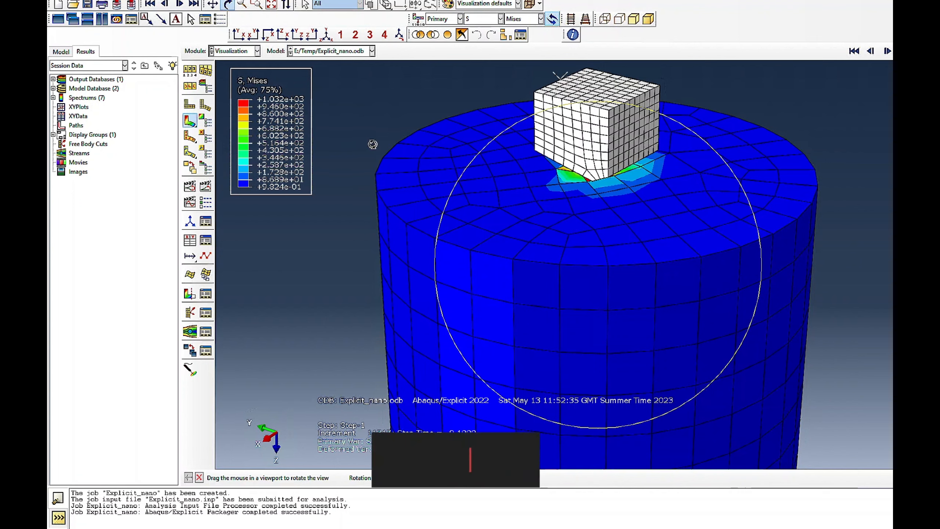
pyautogui.moveTo(594, 204); pyautogui.dragTo(595, 160)
pyautogui.moveTo(593, 162)
pyautogui.mouseDown()
pyautogui.moveTo(593, 181)
pyautogui.moveTo(607, 169)
pyautogui.mouseUp()
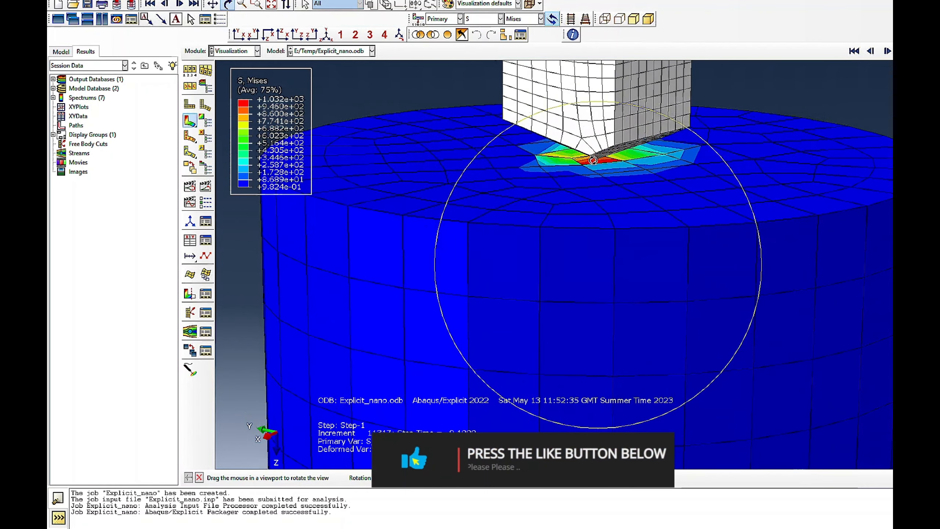
# - Advance the contour plot to step time 0.3000 and inspect the stress around the indenter tip
pyautogui.click(886, 54)
pyautogui.click(887, 54)
pyautogui.click(886, 54)
pyautogui.click(886, 54)
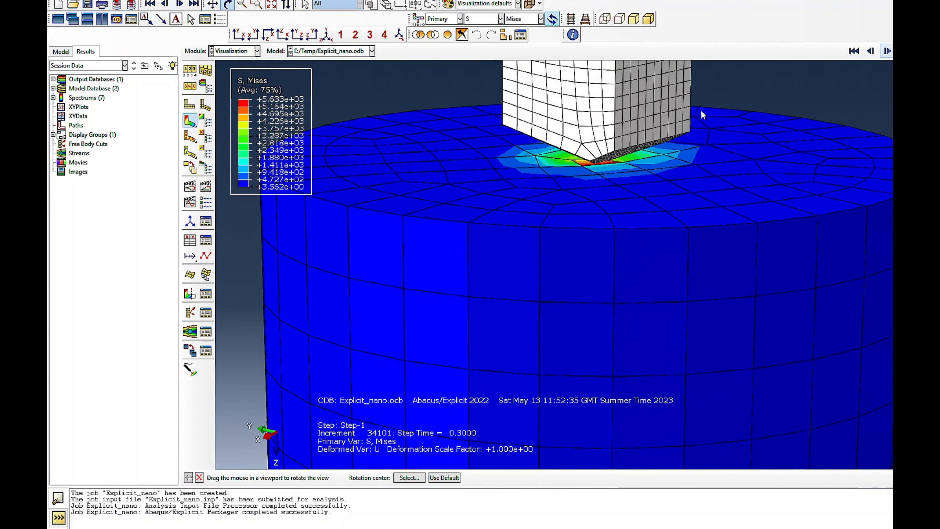
pyautogui.moveTo(593, 166); pyautogui.dragTo(593, 166)
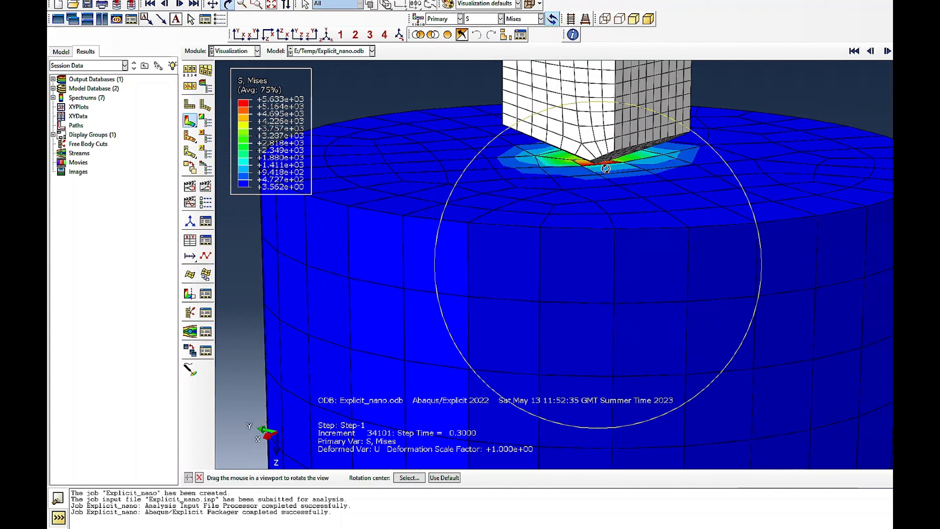
pyautogui.moveTo(599, 181); pyautogui.dragTo(573, 187)
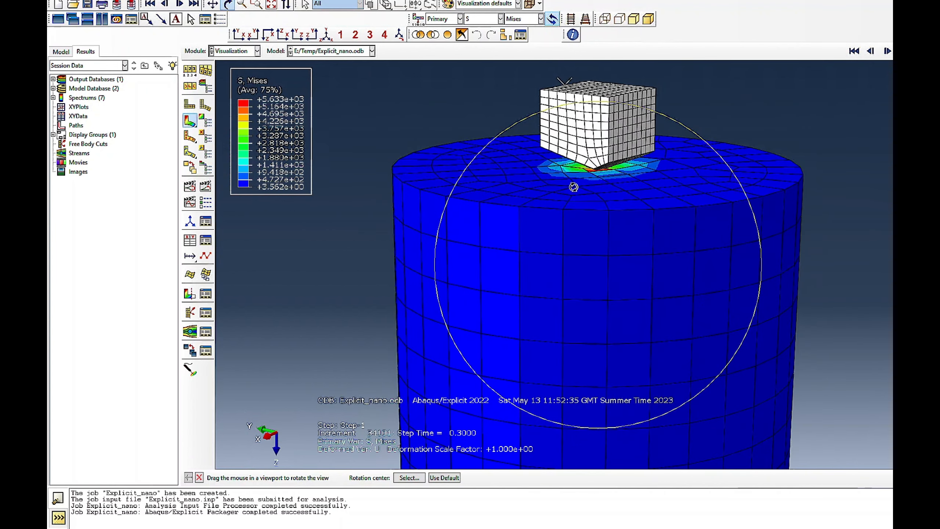
# - Return to the Job module and check the Explicit_nano job's progress in its monitor
pyautogui.click(233, 51)
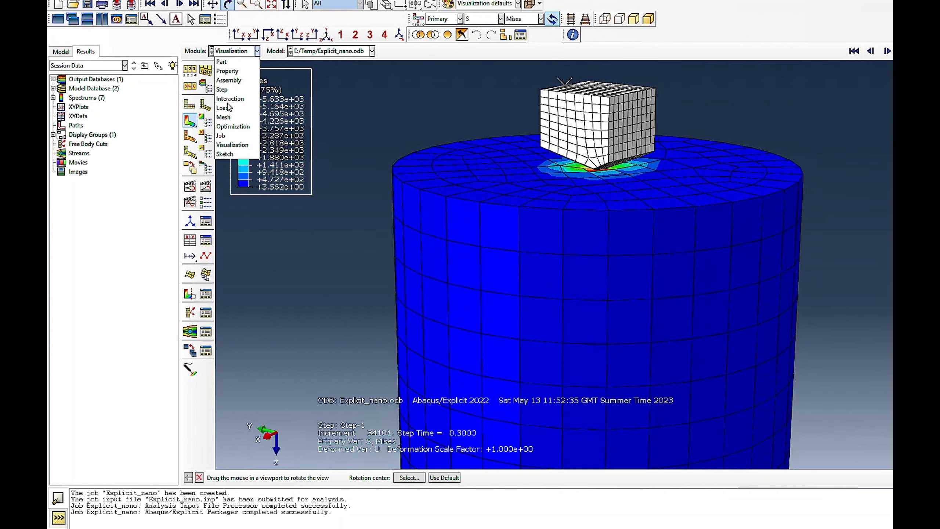
pyautogui.click(221, 135)
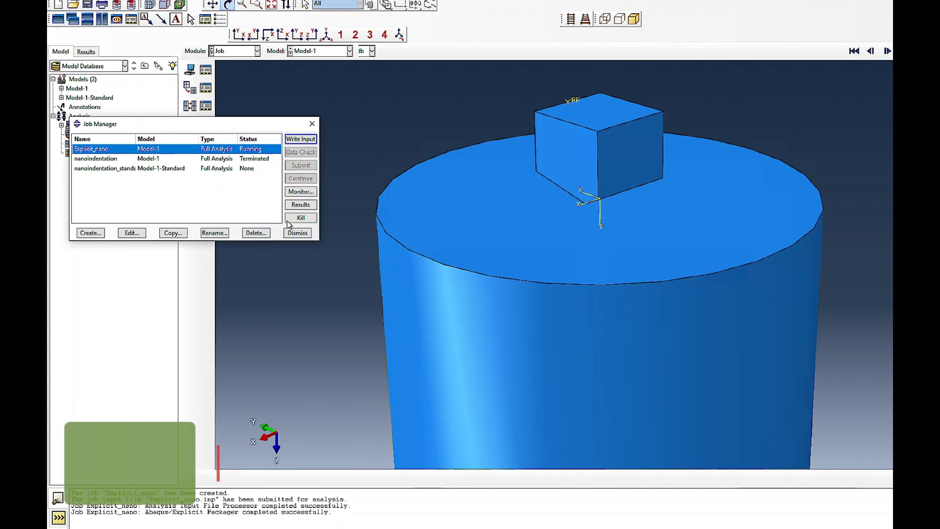
pyautogui.click(294, 194)
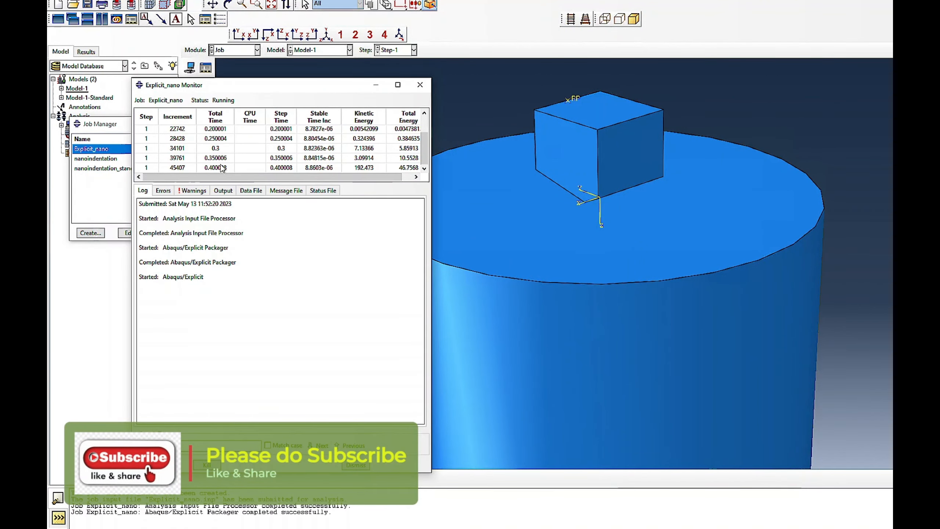
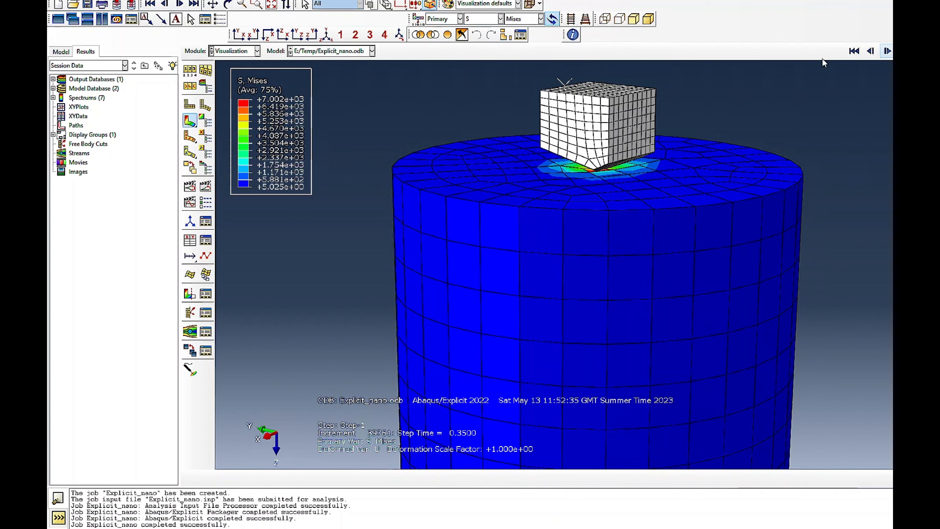
# - Close the open Explicit_nano output database, leaving the database opening dialog without choosing a file
pyautogui.click(61, 0)
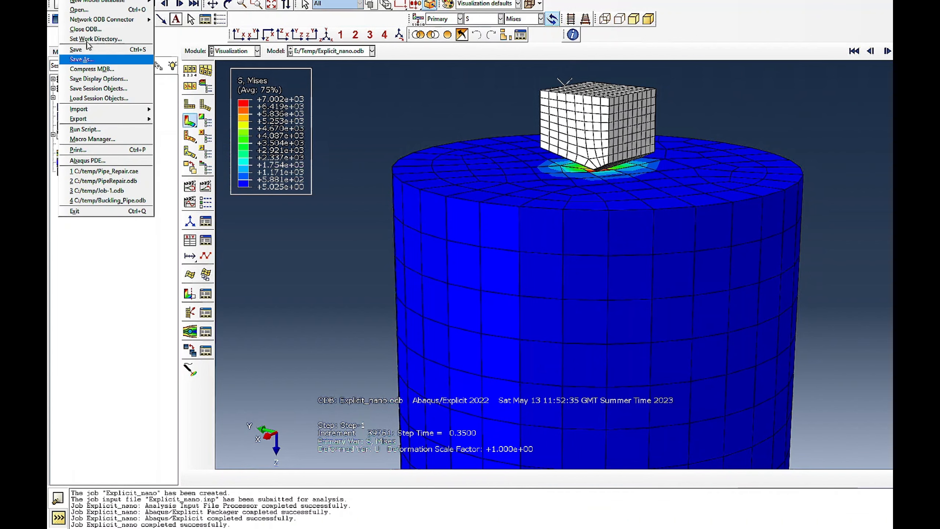
pyautogui.click(96, 32)
pyautogui.click(442, 189)
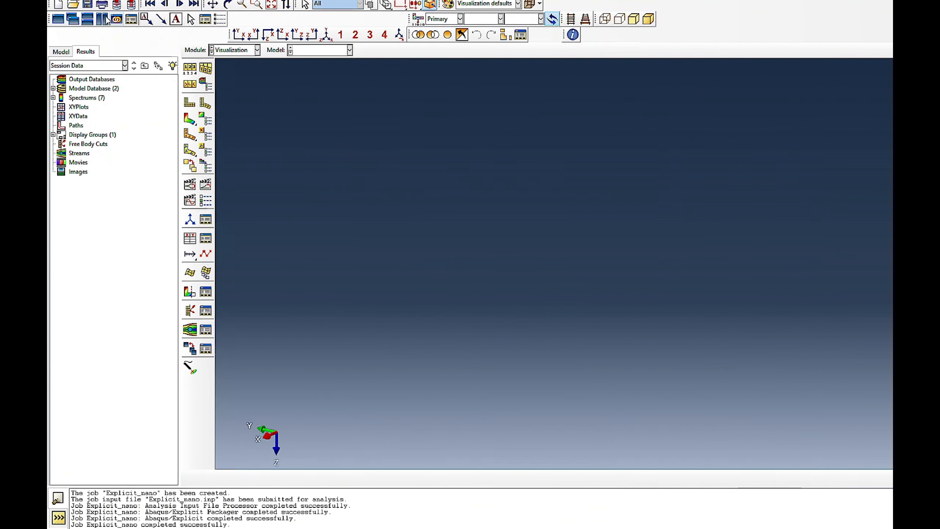
pyautogui.click(73, 4)
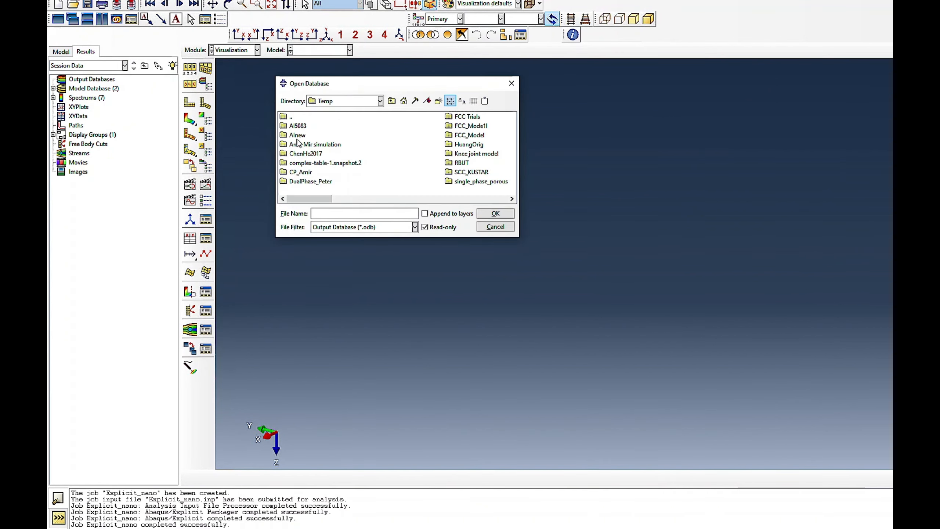
pyautogui.click(495, 226)
# - Reload the Explicit_nano results from the Job module and examine the Mises contours on the deformed model at step time 1.000
pyautogui.click(222, 50)
pyautogui.click(226, 126)
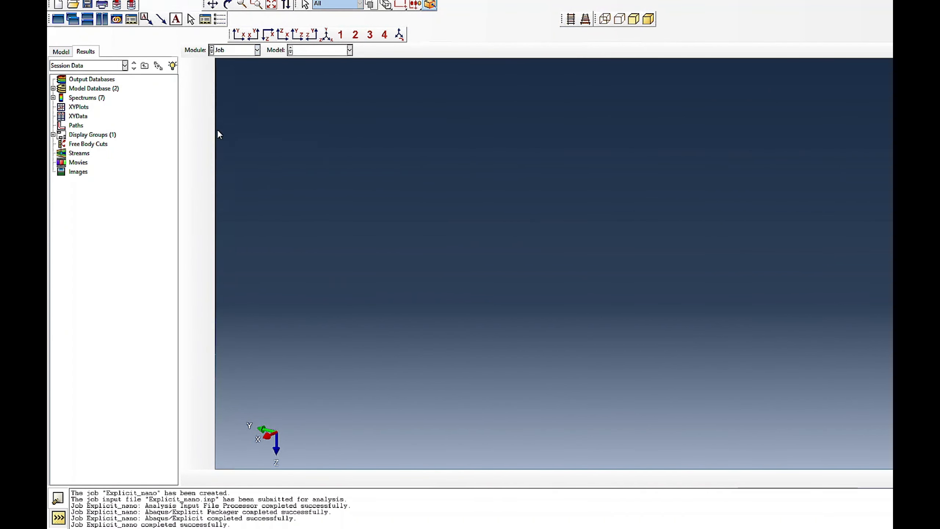
pyautogui.click(300, 204)
pyautogui.click(228, 3)
pyautogui.moveTo(678, 254); pyautogui.dragTo(594, 159)
pyautogui.scroll(-3, 602, 184)
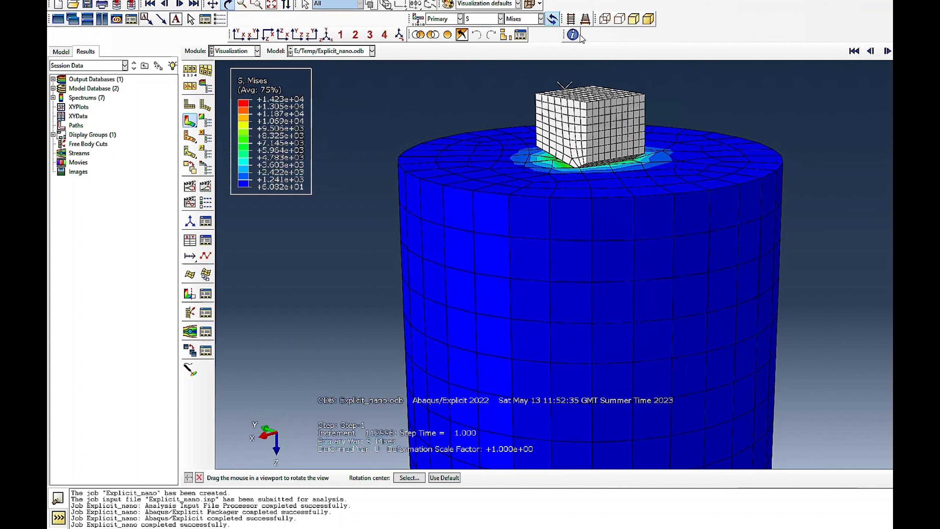
# - Hide the indenter by removing the element set BERKOVICH-1.SET-1 from the displayed model
pyautogui.click(506, 34)
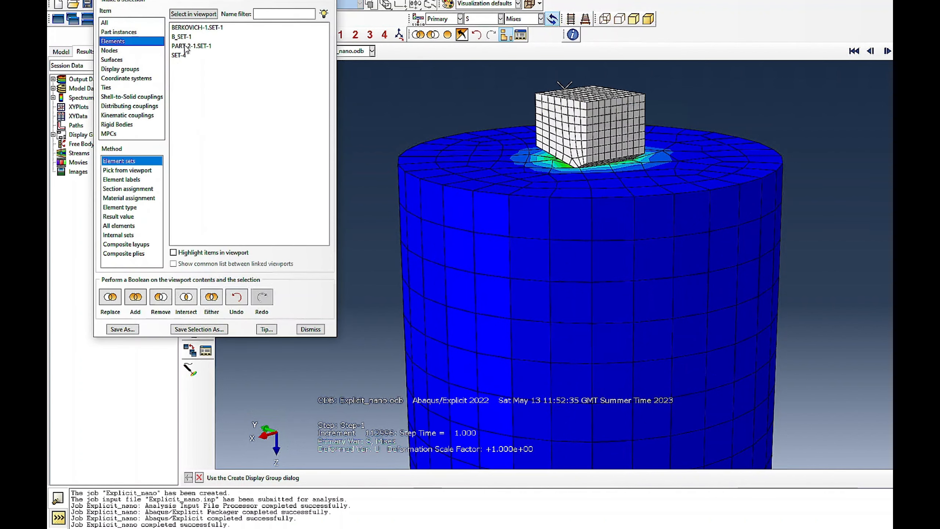
pyautogui.click(189, 29)
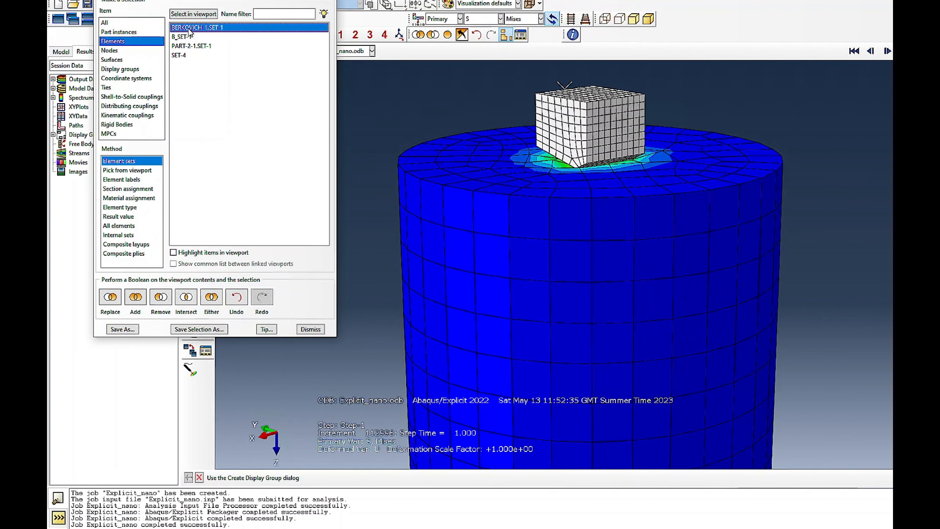
pyautogui.click(160, 297)
pyautogui.click(311, 329)
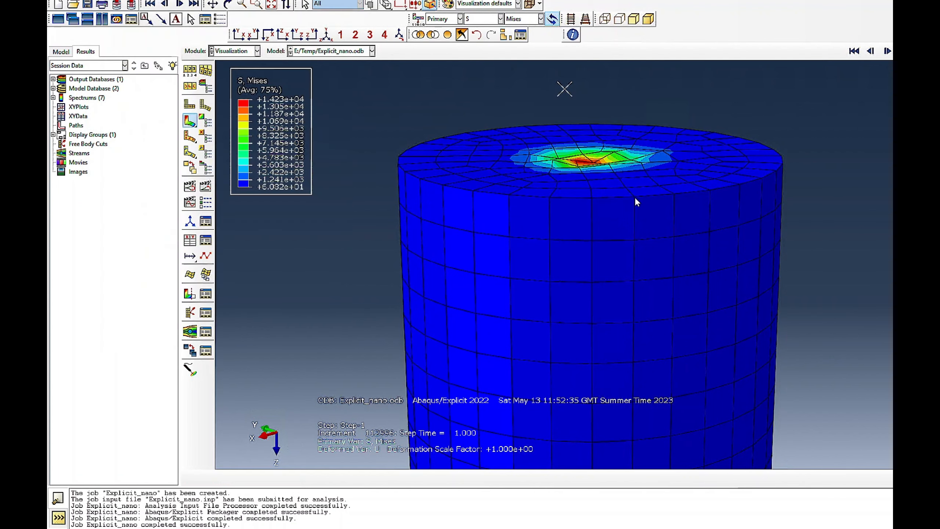
# - Examine the Mises stress contours in the indentation zone, and restore the display of the whole model
pyautogui.click(228, 4)
pyautogui.moveTo(511, 154); pyautogui.dragTo(592, 166)
pyautogui.press('Escape')
pyautogui.click(448, 35)
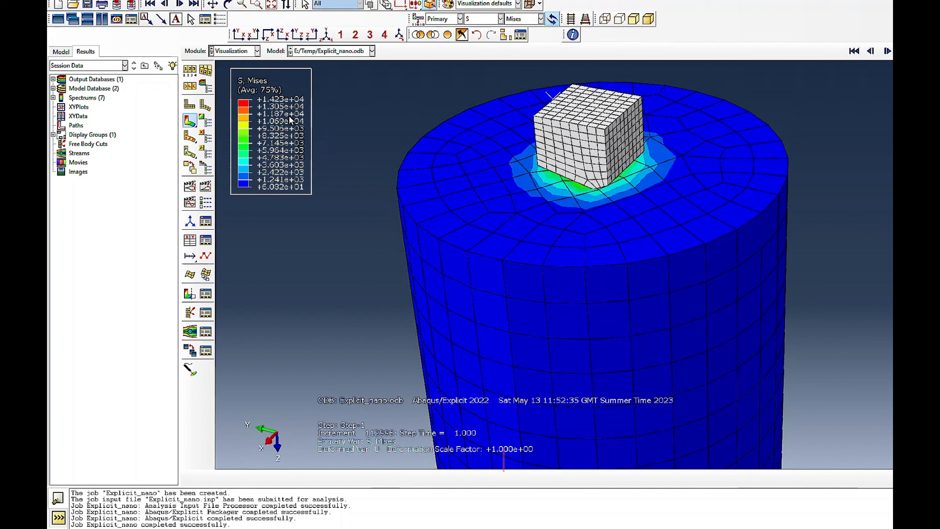
# - In the Load module, edit the tabular amplitude Amp-1 to reach 1 at time 0.9 and return to 0 at time 1.0
pyautogui.click(260, 52)
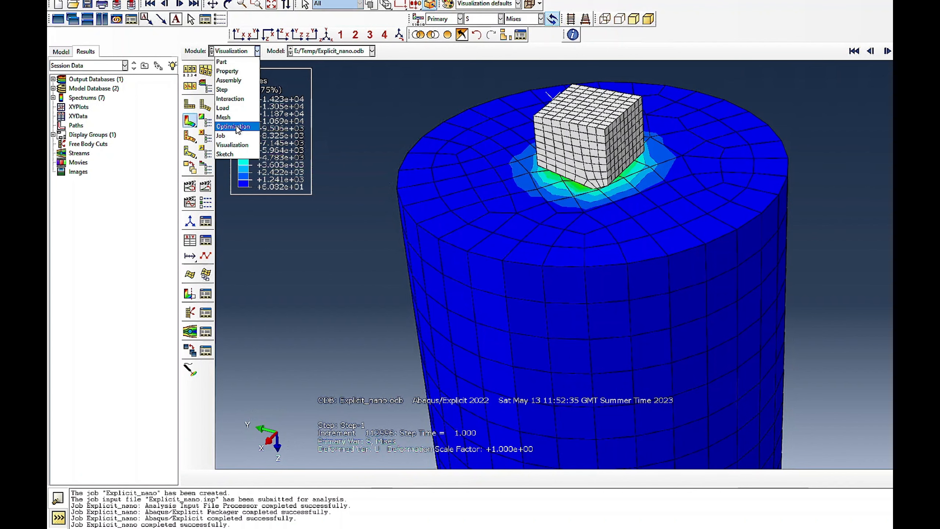
pyautogui.click(232, 110)
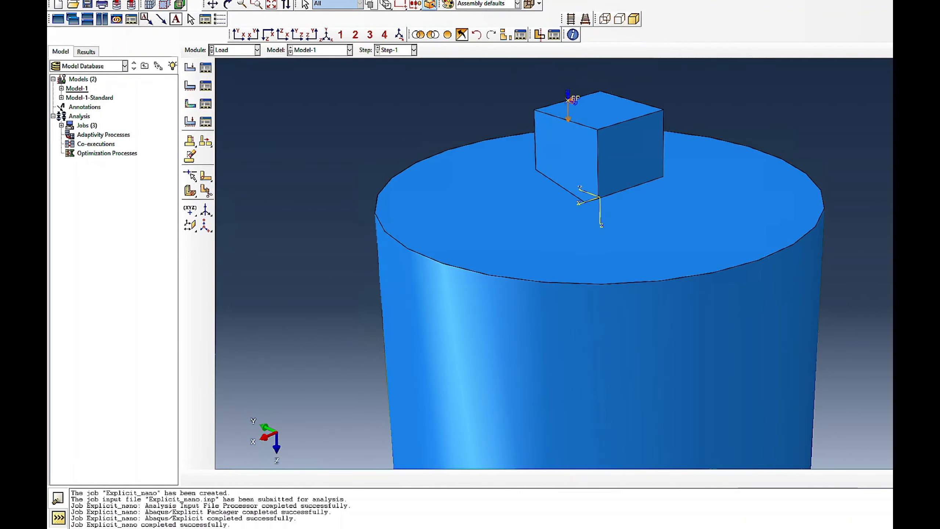
pyautogui.click(303, 1)
pyautogui.moveTo(309, 60)
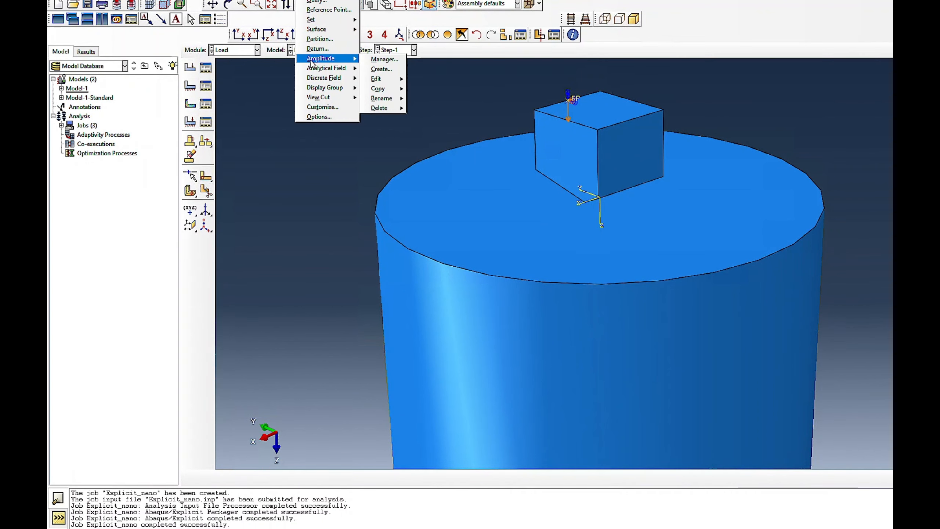
pyautogui.click(383, 60)
pyautogui.moveTo(200, 6); pyautogui.dragTo(327, 113)
pyautogui.click(236, 179)
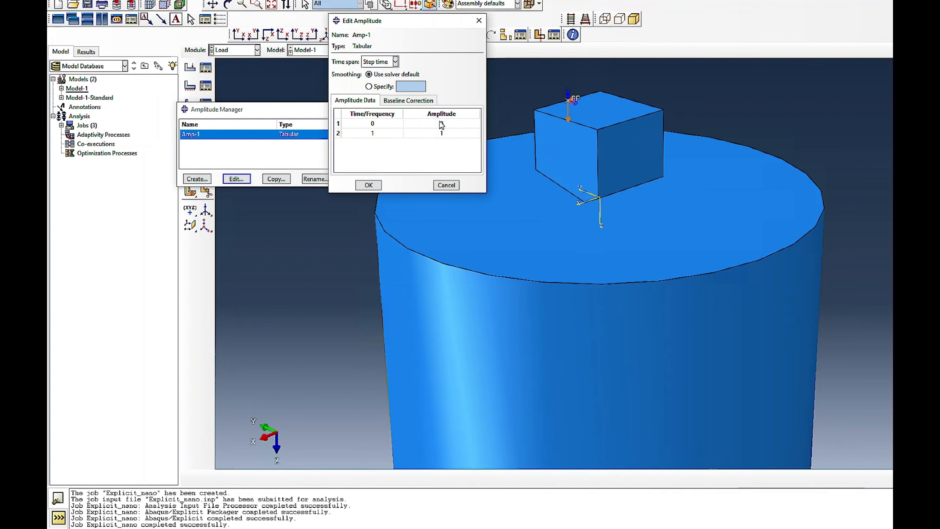
pyautogui.doubleClick(385, 134)
pyautogui.doubleClick(442, 133)
pyautogui.press('Tab')
pyautogui.write('1.0')
pyautogui.press('Tab')
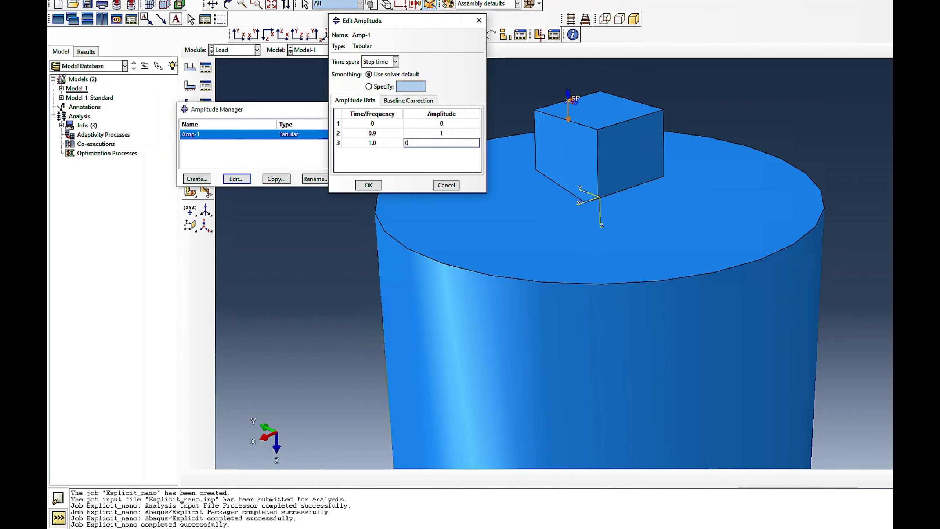
pyautogui.click(368, 185)
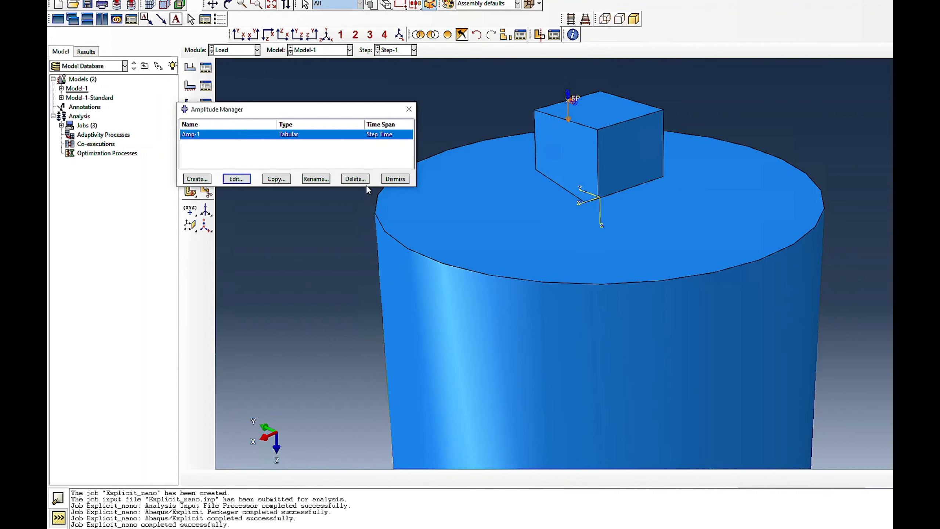
pyautogui.click(403, 178)
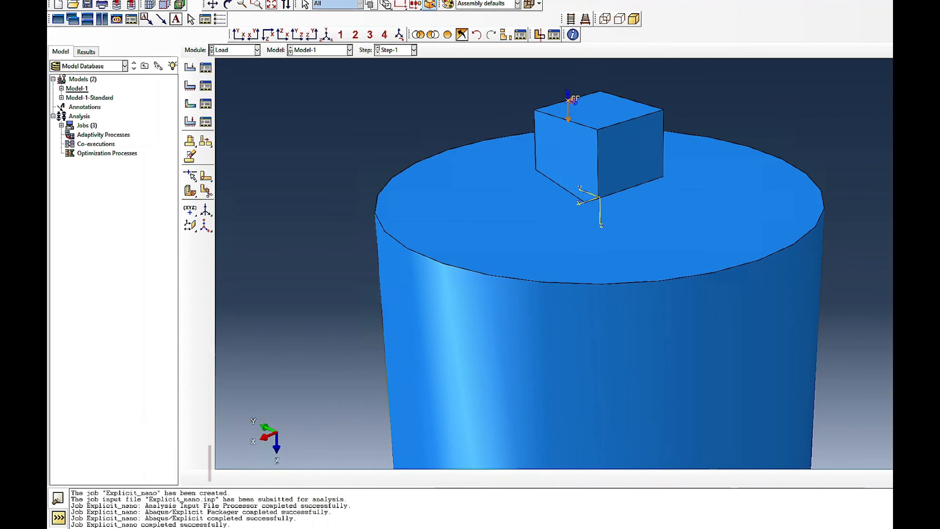
pyautogui.moveTo(48, 71); pyautogui.dragTo(631, 88)
pyautogui.click(828, 84)
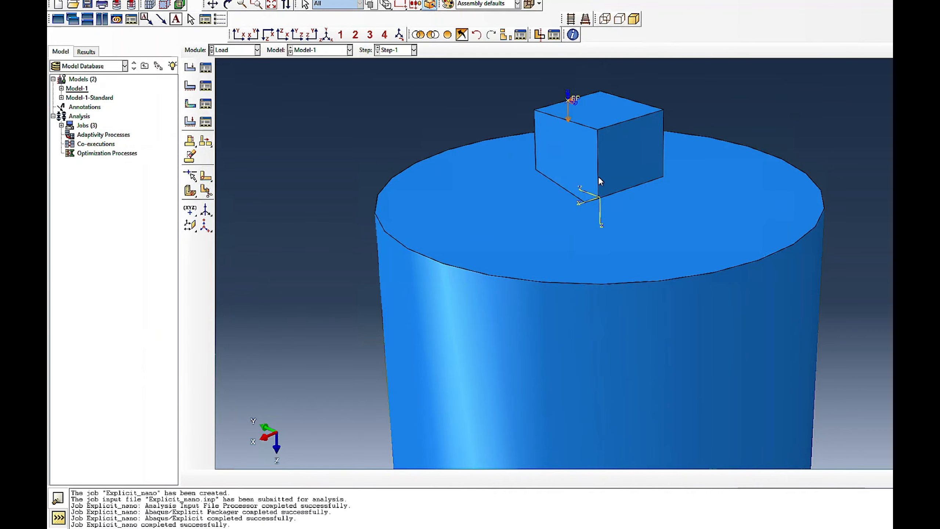
# - Return to the Visualization module and start creating XY data from ODB field output
pyautogui.click(257, 50)
pyautogui.click(232, 144)
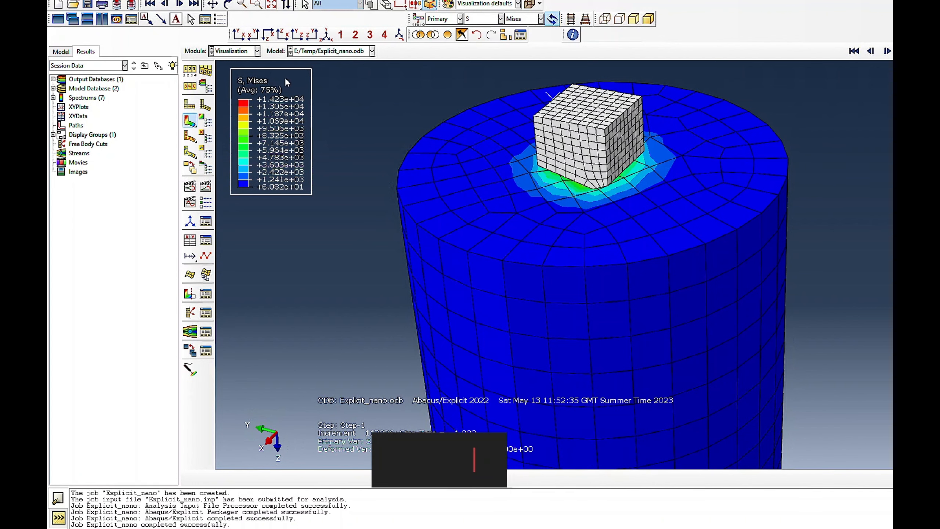
pyautogui.click(283, 0)
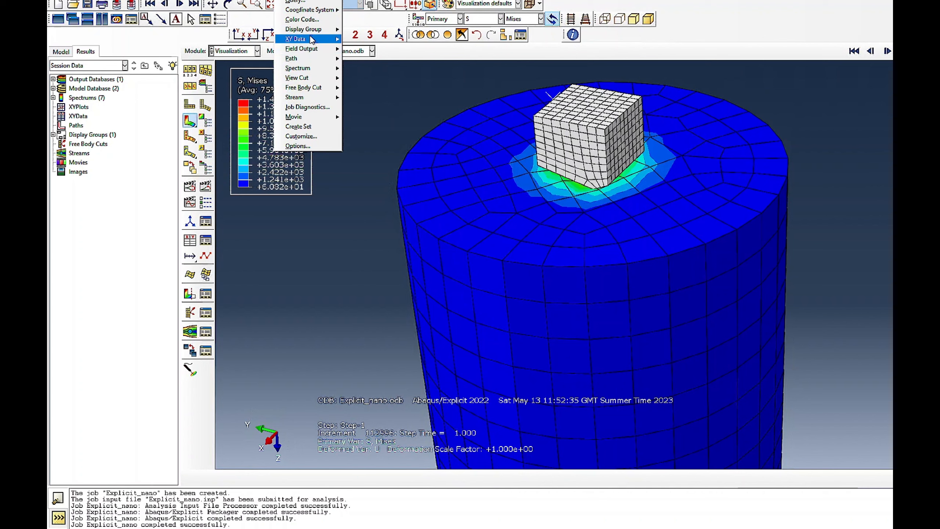
pyautogui.moveTo(296, 39)
pyautogui.click(356, 40)
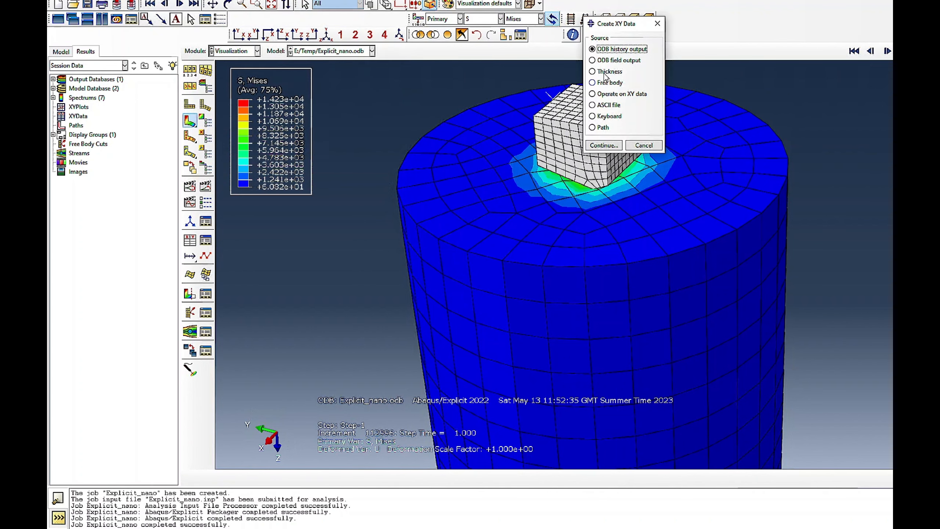
pyautogui.click(611, 60)
pyautogui.click(606, 145)
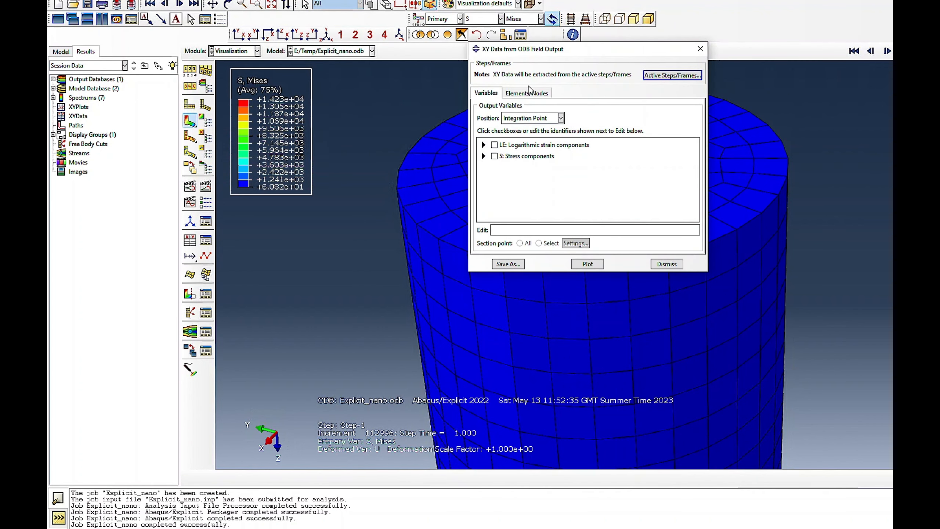
# - Set the output position to Unique Nodal and choose the reaction force component RF3 as the variable
pyautogui.click(518, 118)
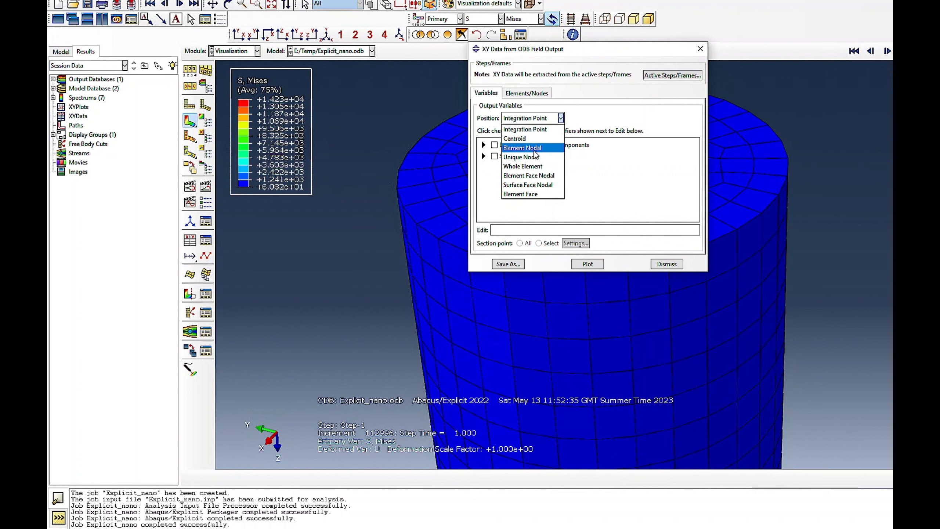
pyautogui.click(524, 157)
pyautogui.scroll(-2, 539, 199)
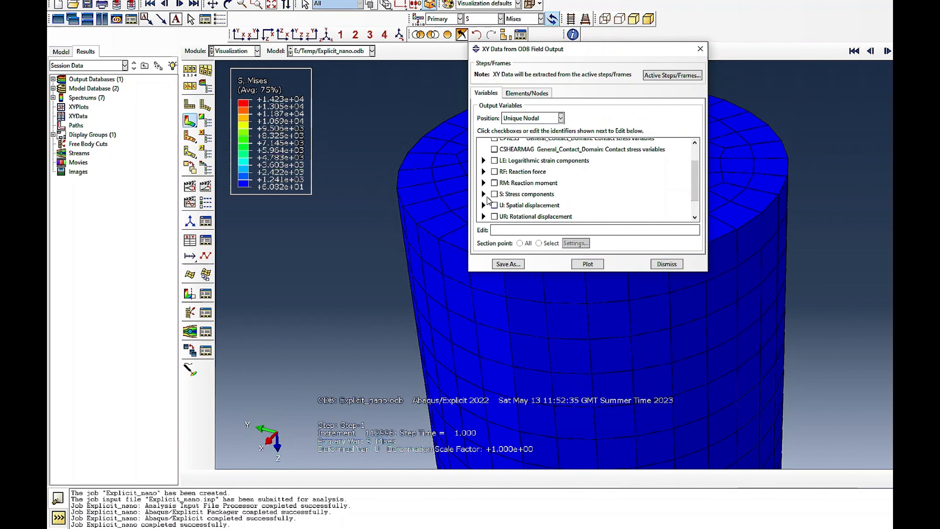
pyautogui.click(483, 172)
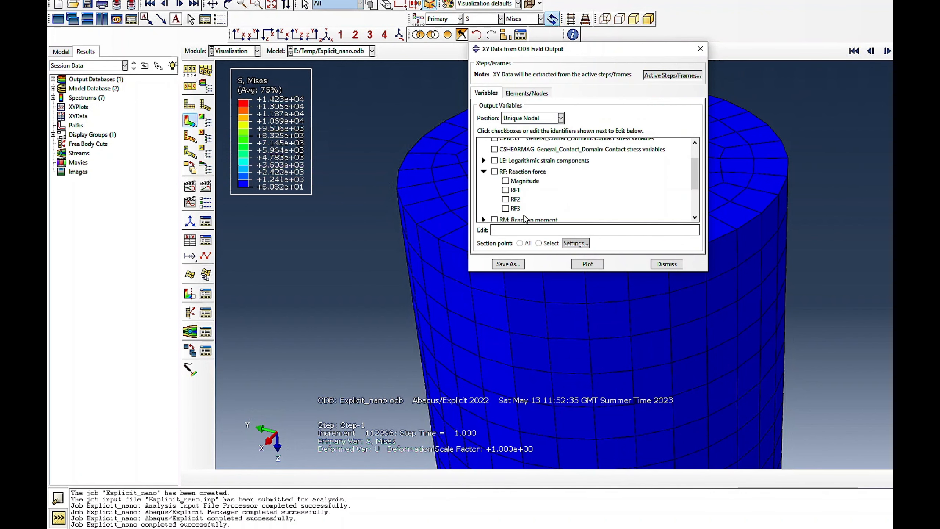
pyautogui.click(506, 209)
pyautogui.moveTo(546, 49); pyautogui.dragTo(205, 50)
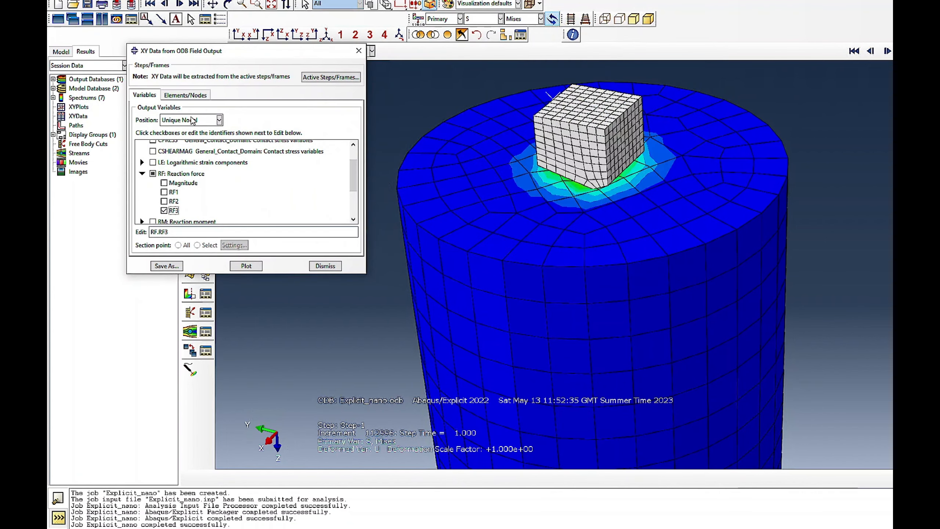
# - Use node sets as the selection method and check REFERENCE_POINT_BERKOVICH-1 and BERKOVICH-1.SET-1 by highlighting them in the viewport
pyautogui.click(185, 95)
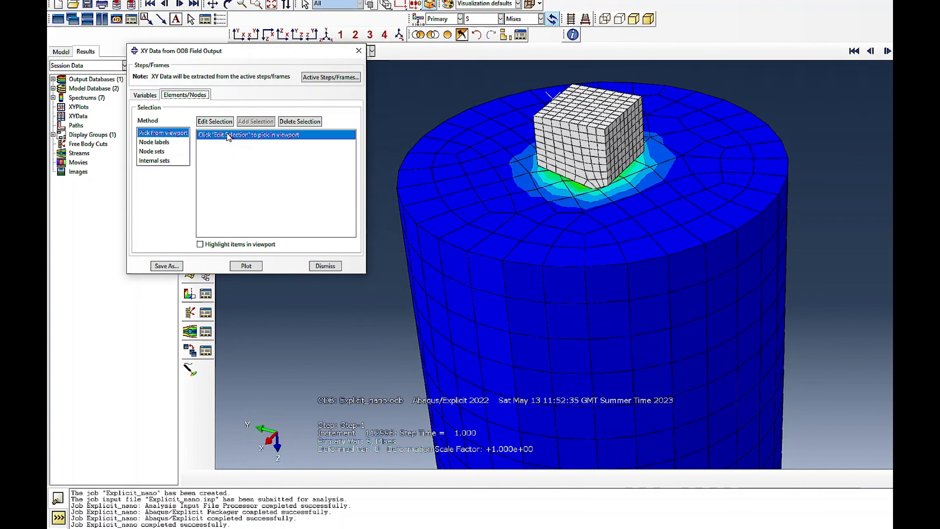
pyautogui.click(162, 143)
pyautogui.click(152, 151)
pyautogui.click(251, 182)
pyautogui.click(209, 245)
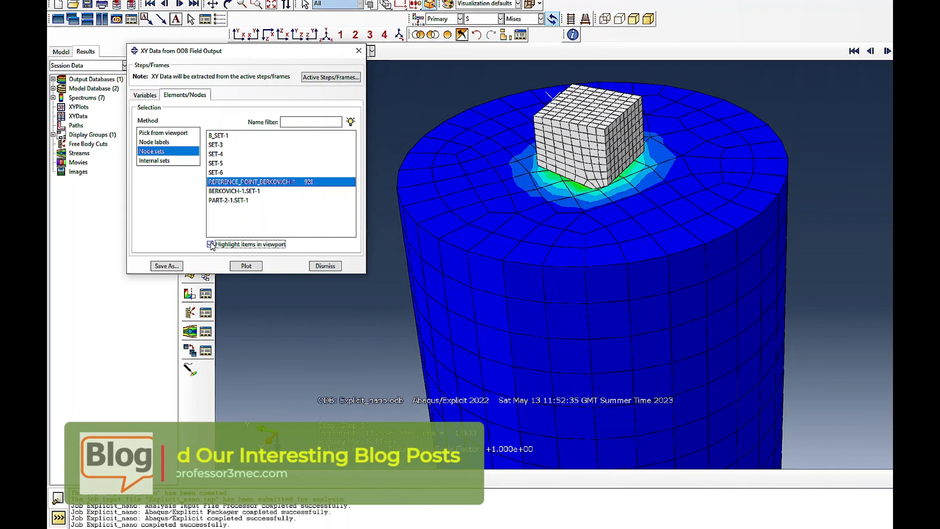
pyautogui.click(241, 191)
pyautogui.click(210, 244)
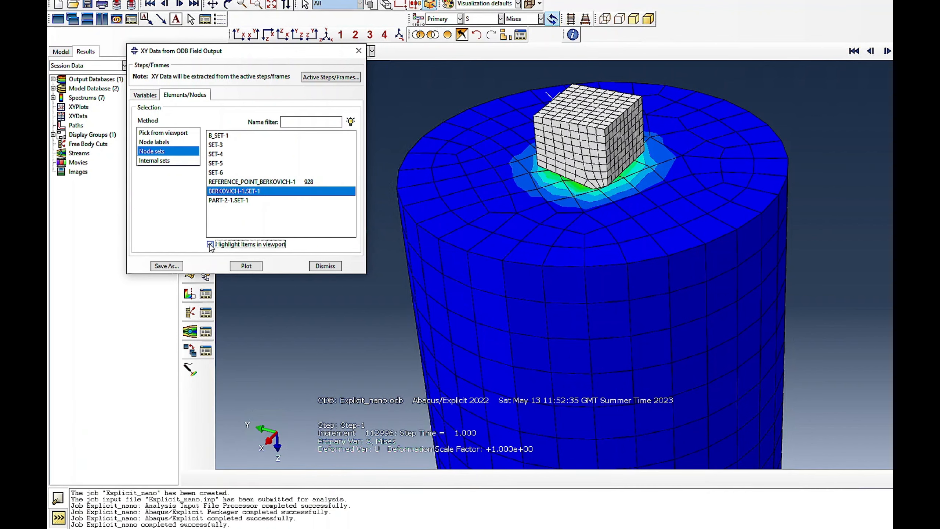
pyautogui.scroll(-2, 560, 106)
pyautogui.scroll(-4, 560, 106)
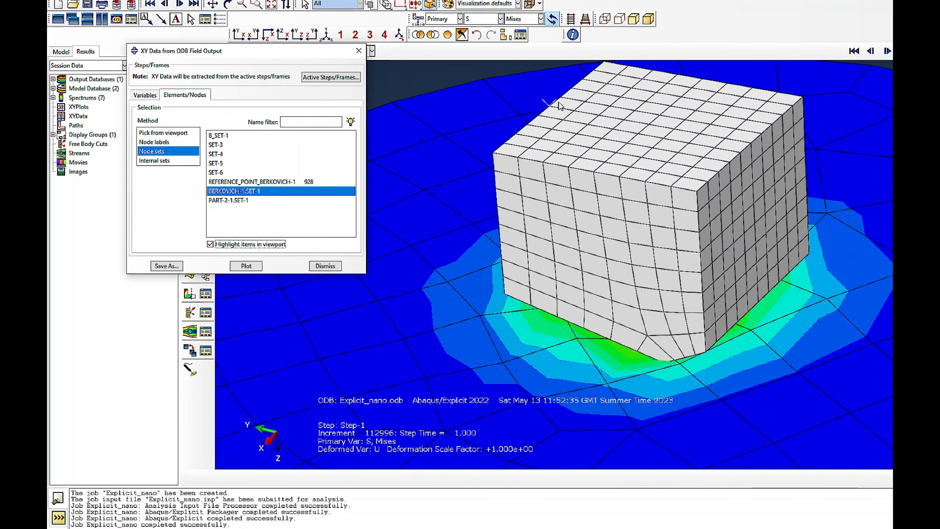
# - Plot RF3 against time for the node set REFERENCE_POINT_BERKOVICH-1, examine the curve and dismiss the XY data dialog
pyautogui.click(245, 181)
pyautogui.click(246, 266)
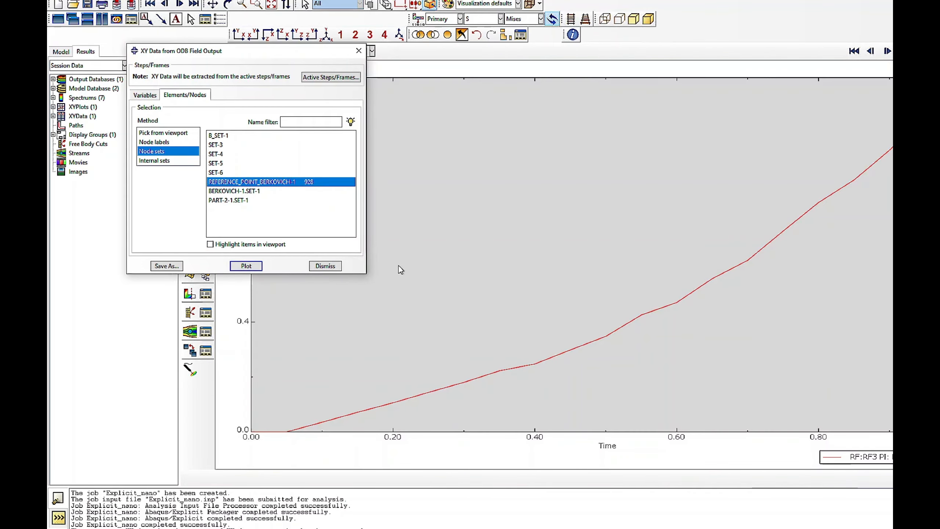
pyautogui.moveTo(208, 51); pyautogui.dragTo(527, 98)
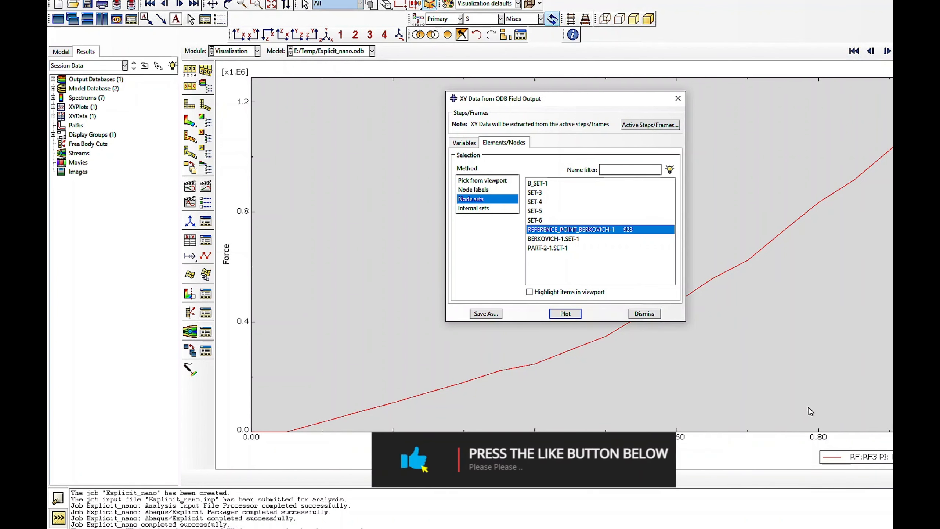
pyautogui.click(633, 314)
# - Return to the Load module and reopen the amplitude Amp-1 to review its time and amplitude data
pyautogui.click(241, 51)
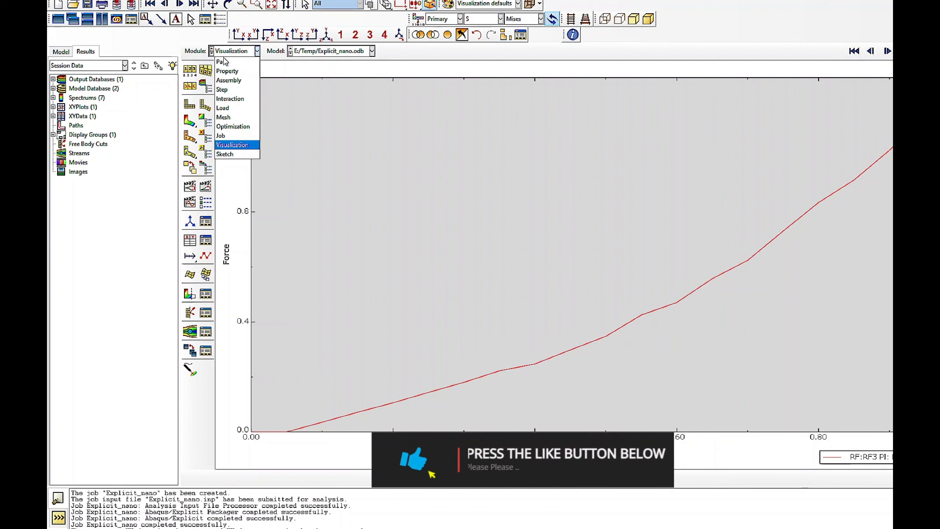
pyautogui.click(223, 108)
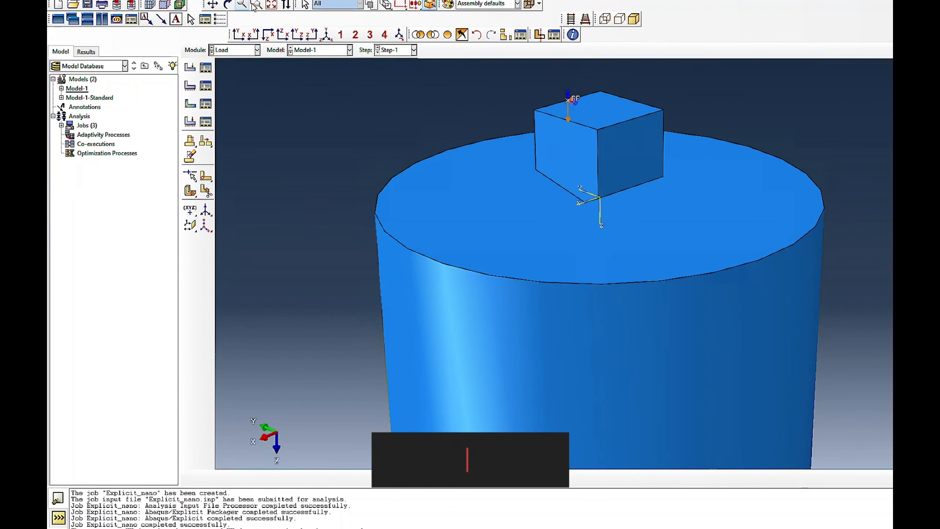
pyautogui.click(303, 0)
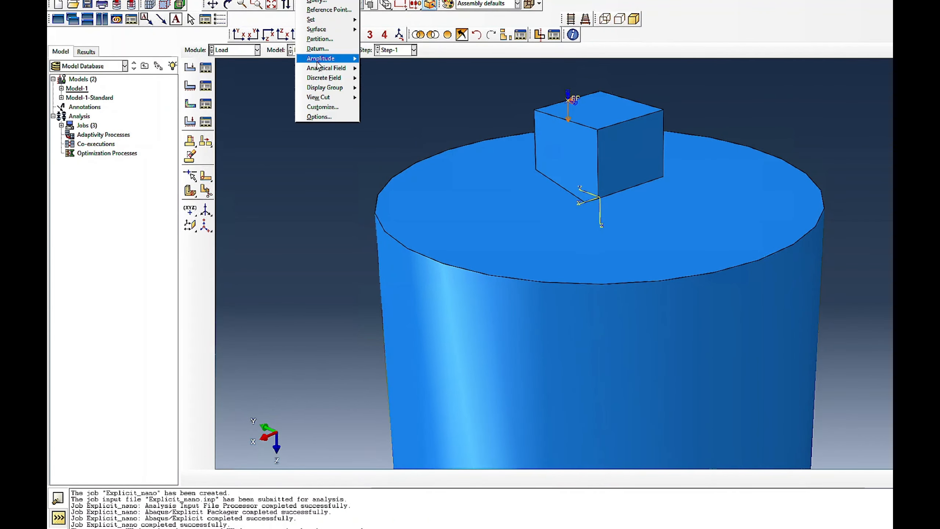
pyautogui.moveTo(317, 61)
pyautogui.click(374, 61)
pyautogui.click(236, 178)
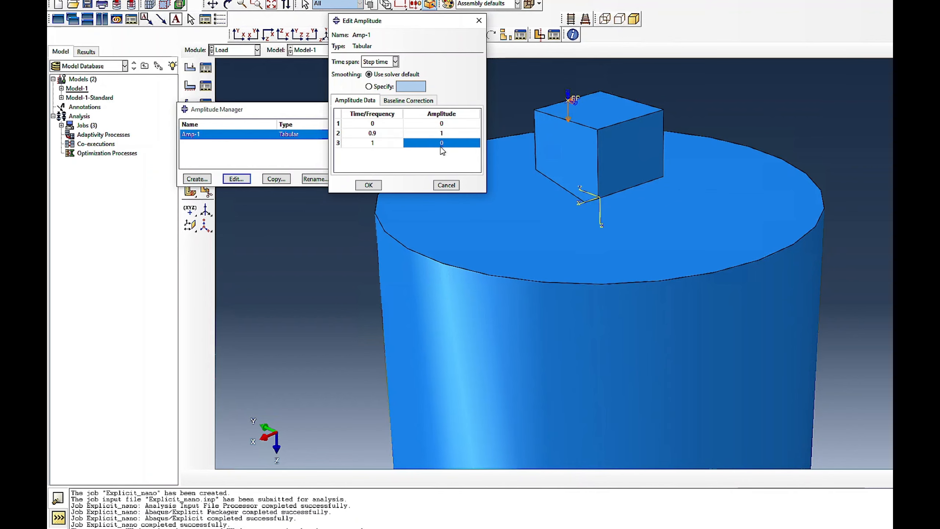
# - Accept the amplitude Amp-1 and resubmit the Explicit_nano job from the Job module, overwriting its existing files and monitoring the run
pyautogui.click(368, 185)
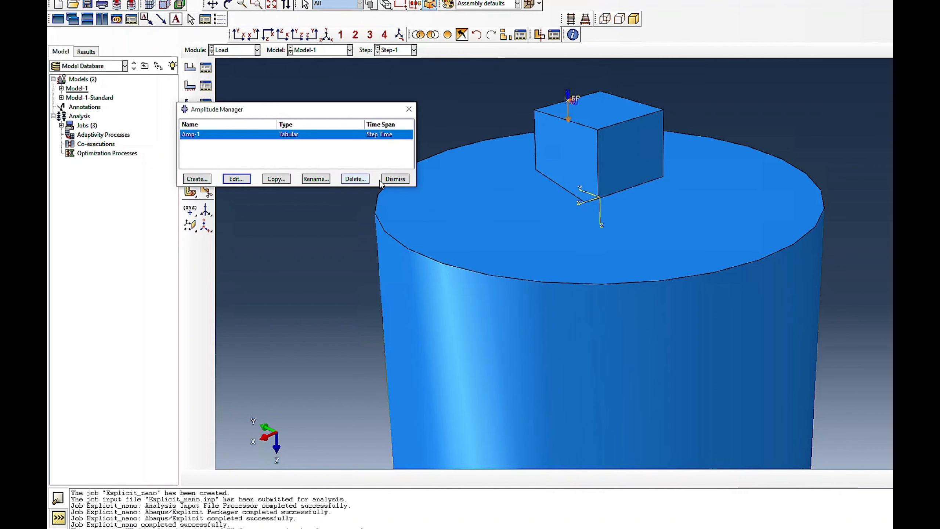
pyautogui.click(383, 179)
pyautogui.click(234, 49)
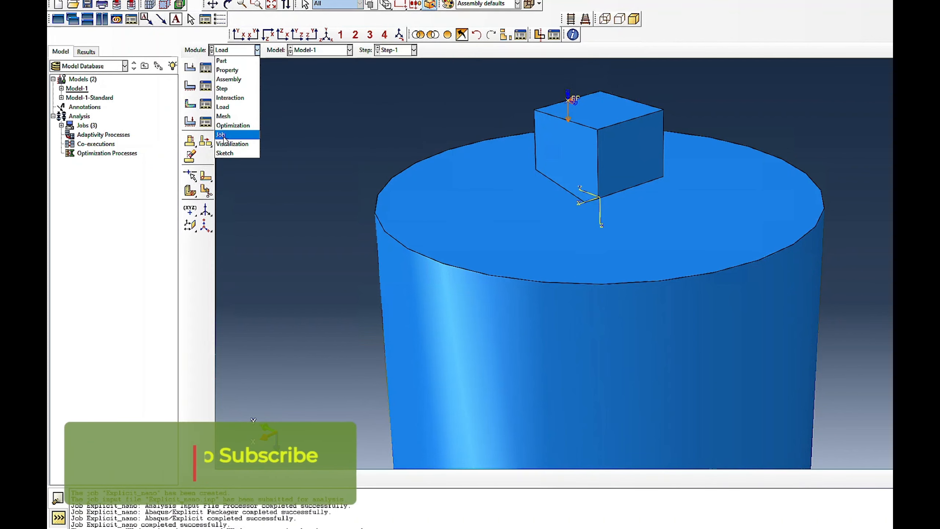
pyautogui.click(229, 133)
pyautogui.click(206, 68)
pyautogui.click(308, 167)
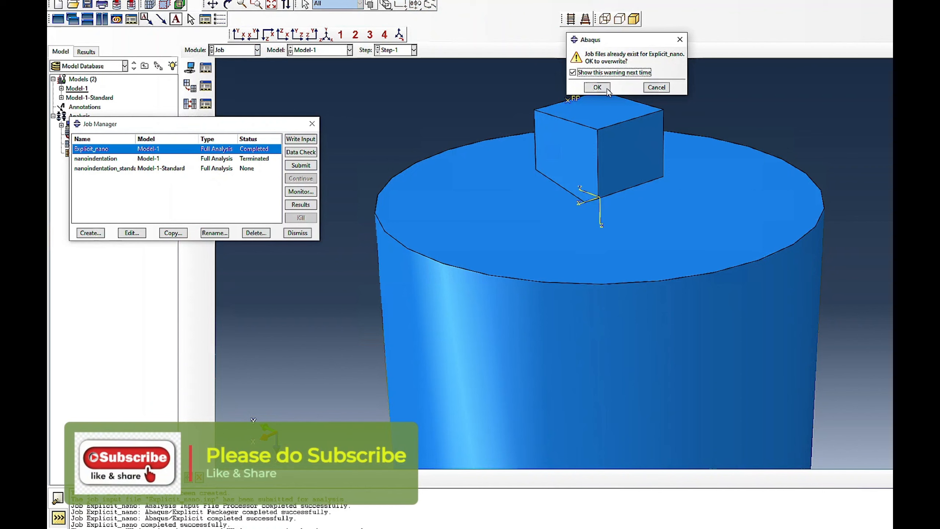
pyautogui.click(592, 86)
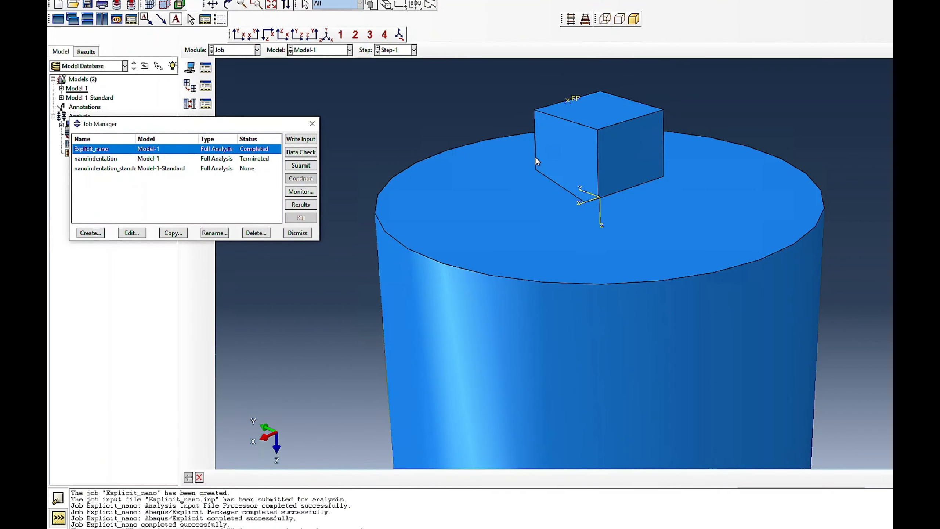
pyautogui.click(300, 192)
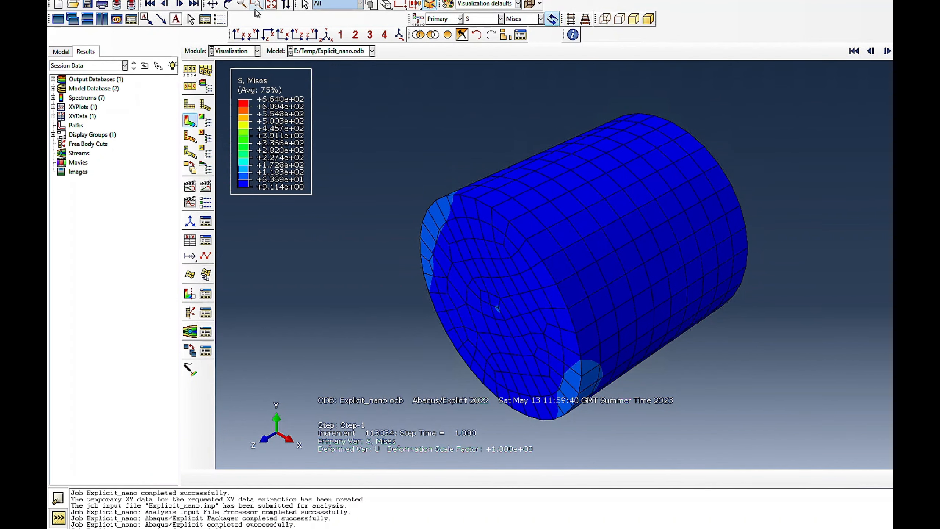
# - Examine the Mises stress contours of Explicit_nano from the first frame onward with the indenter and specimen's upper face in view
pyautogui.click(227, 4)
pyautogui.moveTo(459, 229); pyautogui.dragTo(599, 208)
pyautogui.click(854, 50)
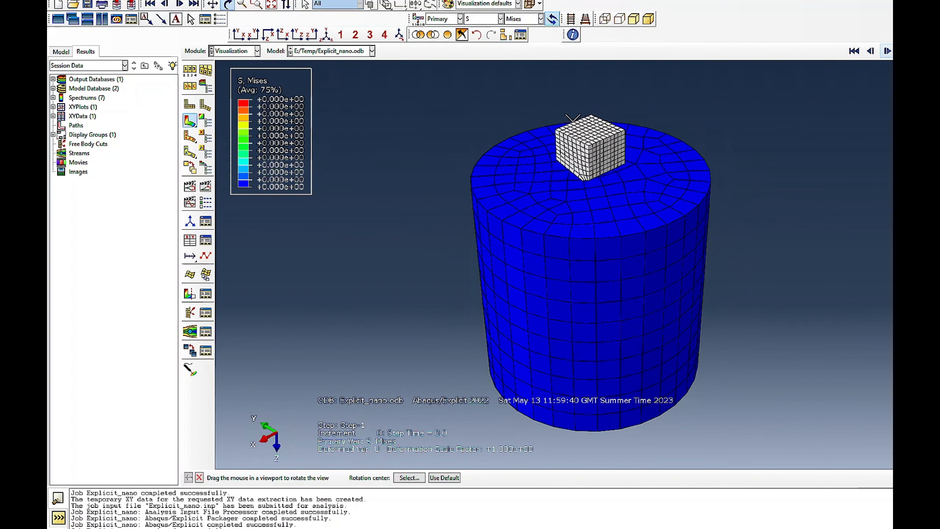
pyautogui.click(888, 51)
pyautogui.click(887, 51)
pyautogui.click(888, 51)
pyautogui.click(887, 50)
pyautogui.moveTo(615, 283); pyautogui.dragTo(580, 150)
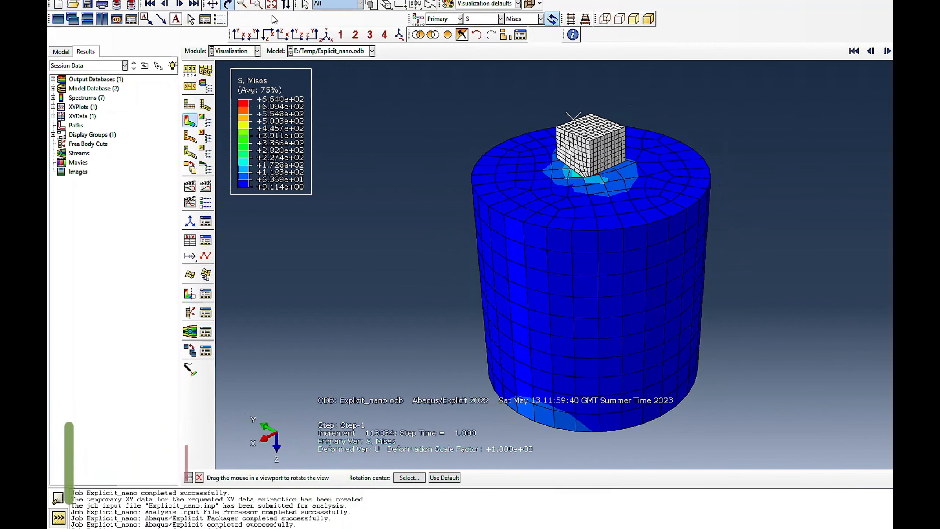
# - Save XY data from the ODB field output for RF3 and U3 at the node set REFERENCE_POINT_BERKOVICH-1
pyautogui.click(284, 1)
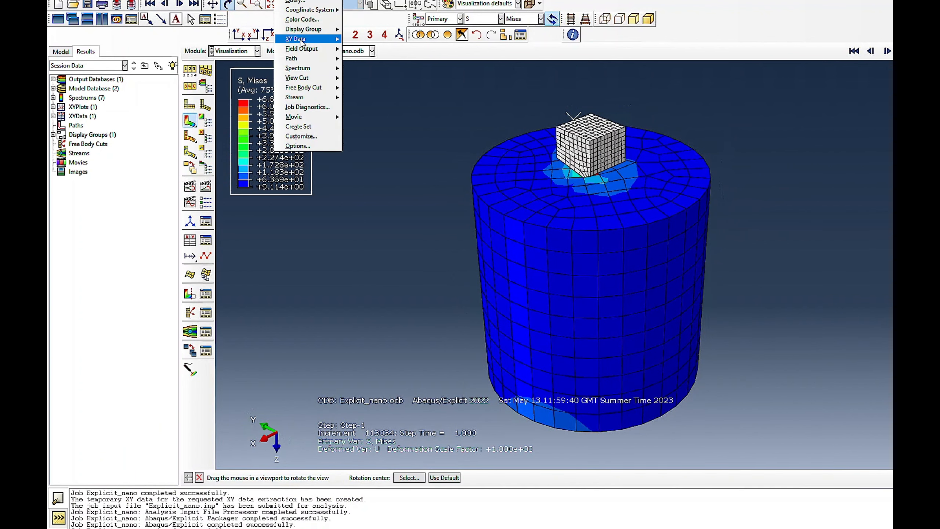
pyautogui.moveTo(300, 41)
pyautogui.click(362, 40)
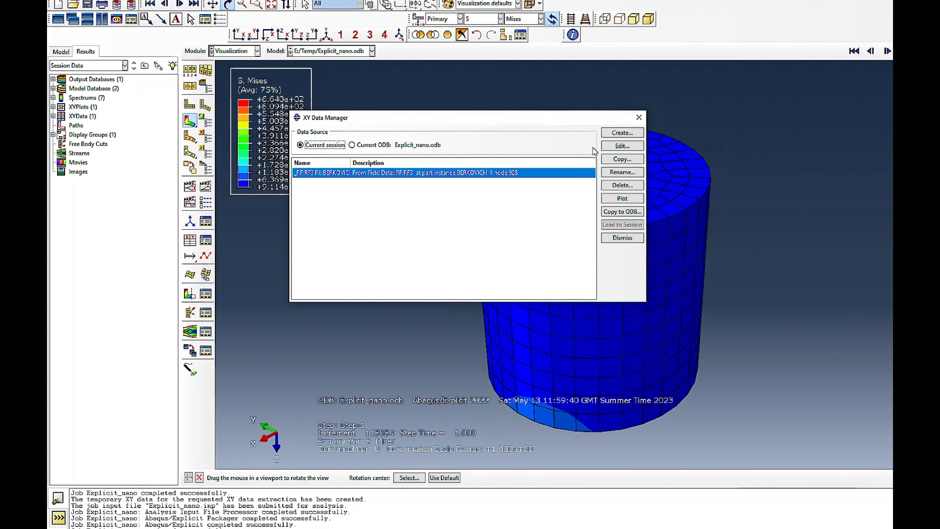
pyautogui.click(622, 132)
pyautogui.click(595, 145)
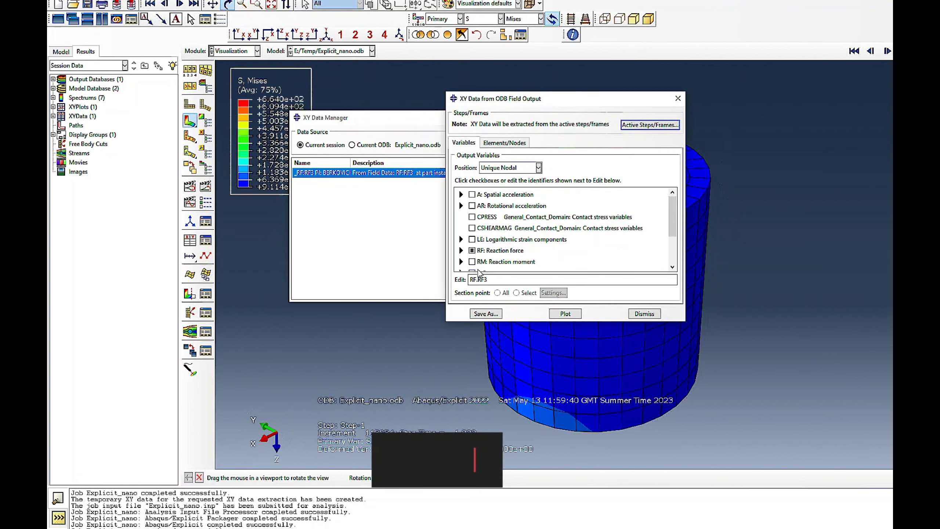
pyautogui.scroll(-1, 482, 248)
pyautogui.scroll(-3, 482, 248)
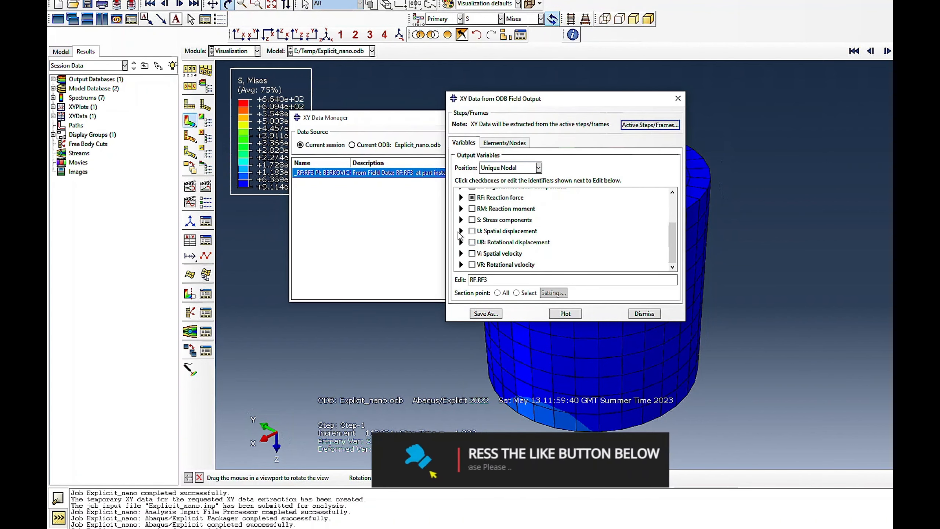
pyautogui.scroll(-3, 483, 247)
pyautogui.click(482, 231)
pyautogui.click(504, 143)
pyautogui.click(486, 313)
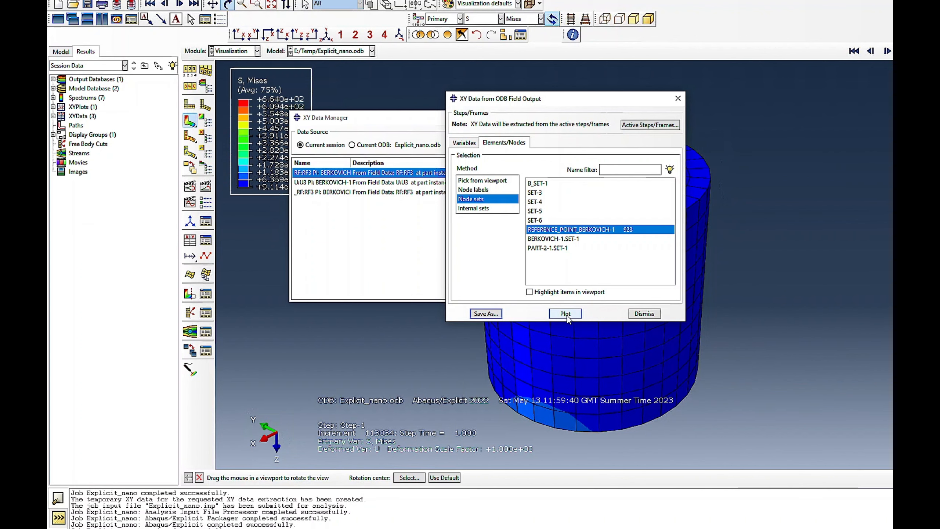
# - Plot the RF3 and U3 curves against time together, and plot the saved RF3 curve alone
pyautogui.click(567, 316)
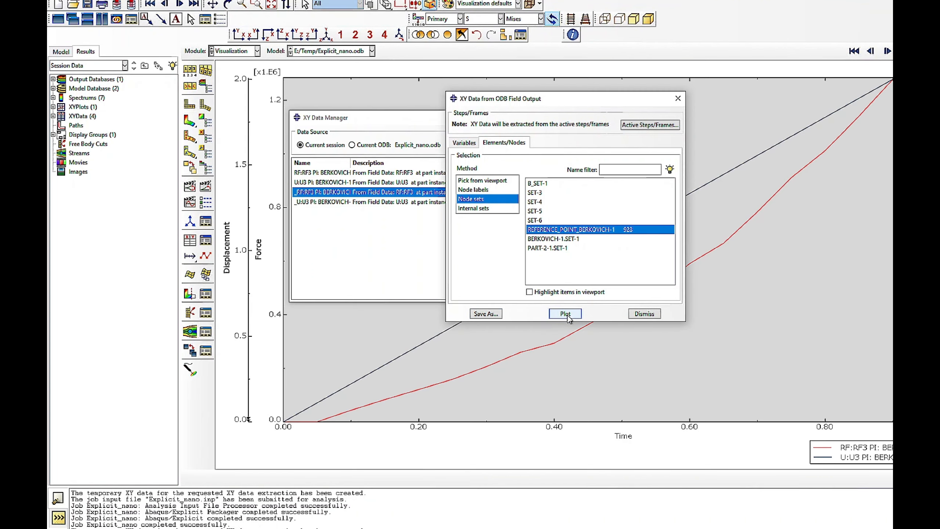
pyautogui.click(645, 314)
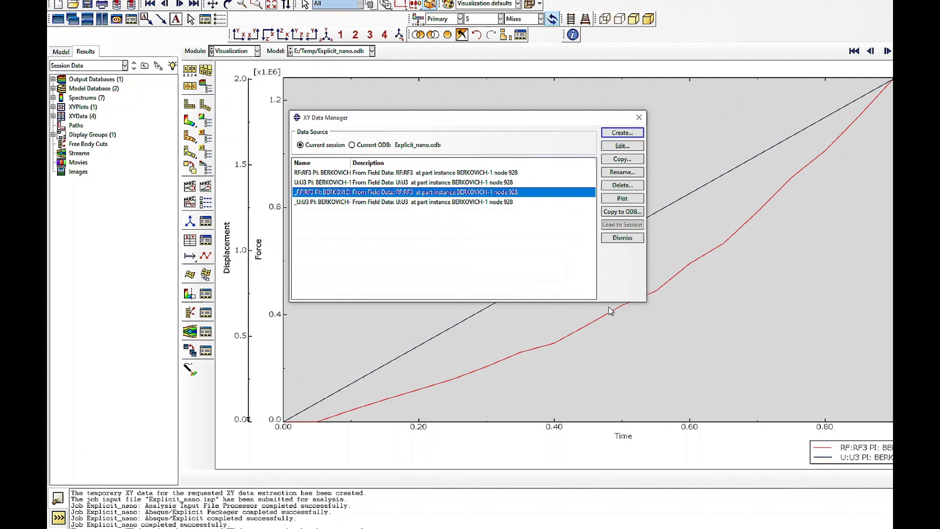
pyautogui.click(319, 172)
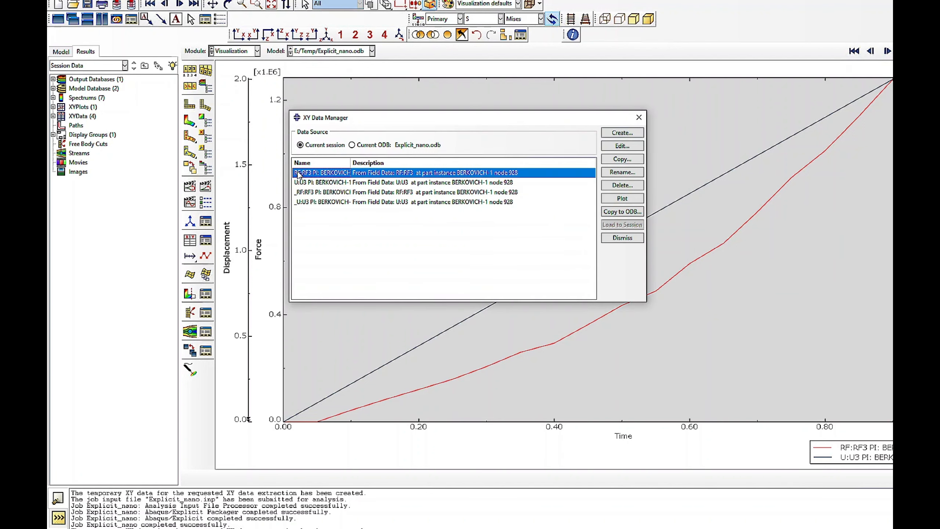
pyautogui.click(622, 198)
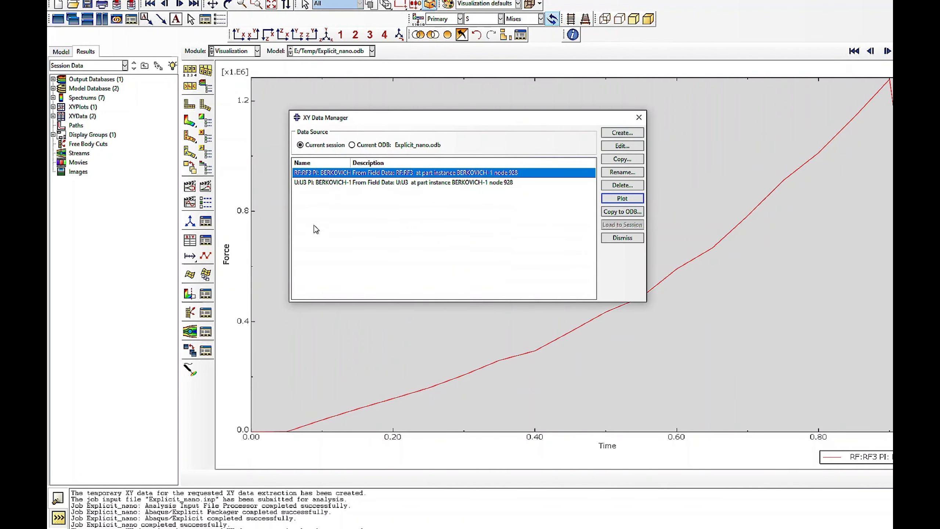
# - Combine the U3 and RF3 data into a force–displacement plot and delete the two source data sets
pyautogui.click(622, 132)
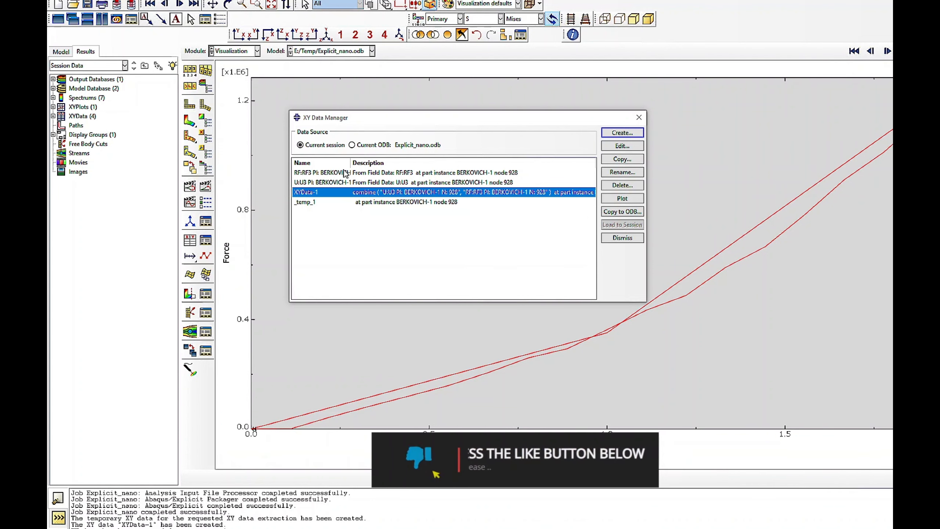
pyautogui.click(333, 172)
pyautogui.keyDown('shift'); pyautogui.click(333, 182); pyautogui.keyUp('shift')
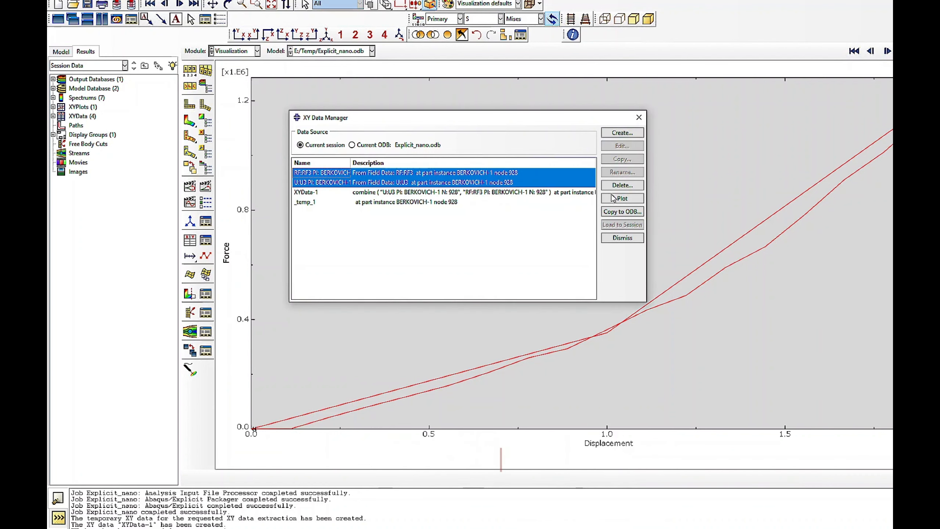
pyautogui.click(622, 185)
pyautogui.click(487, 270)
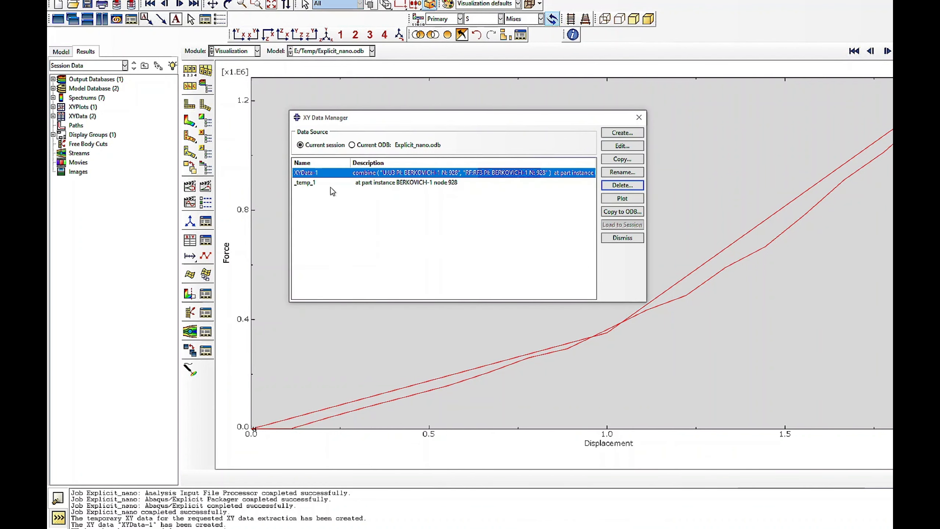
pyautogui.click(622, 198)
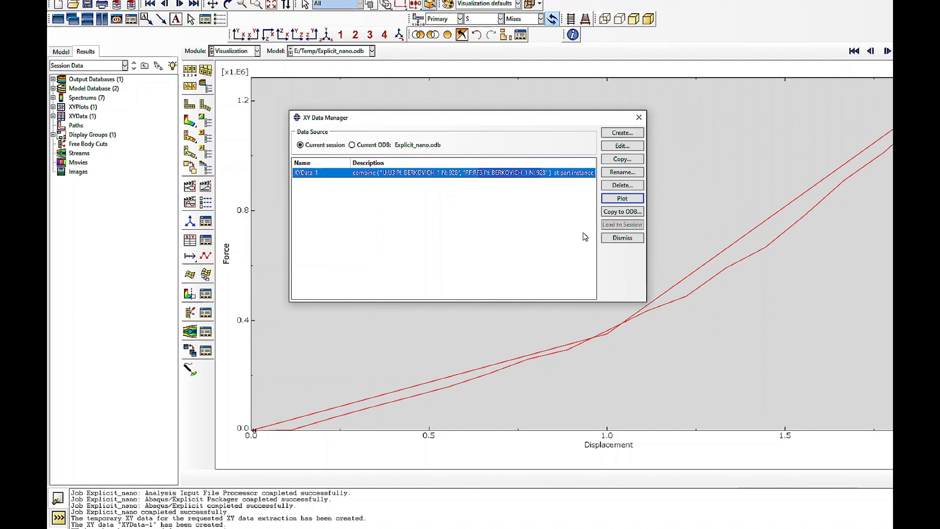
pyautogui.click(610, 239)
# - Open Material-1 for editing in the Property module, review its elastic data and add a Plastic behavior
pyautogui.click(226, 53)
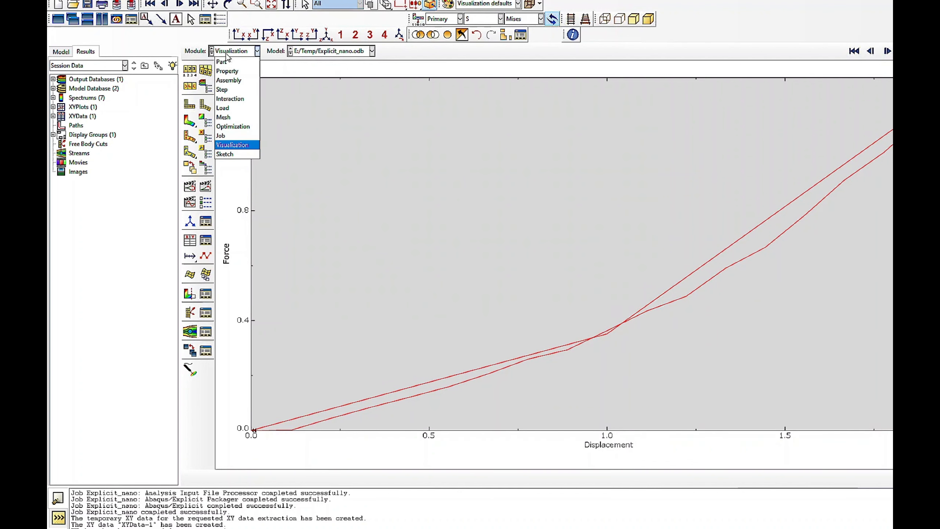
pyautogui.click(227, 72)
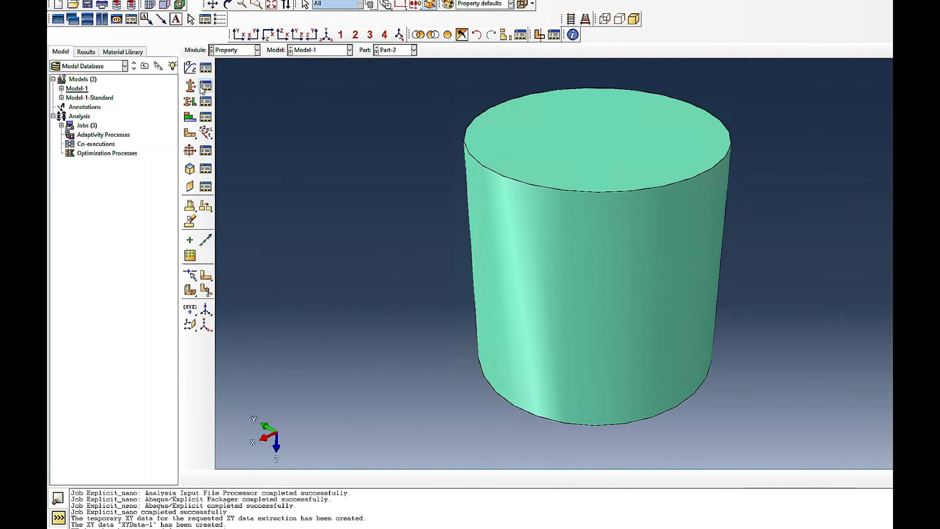
pyautogui.click(205, 87)
pyautogui.click(298, 105)
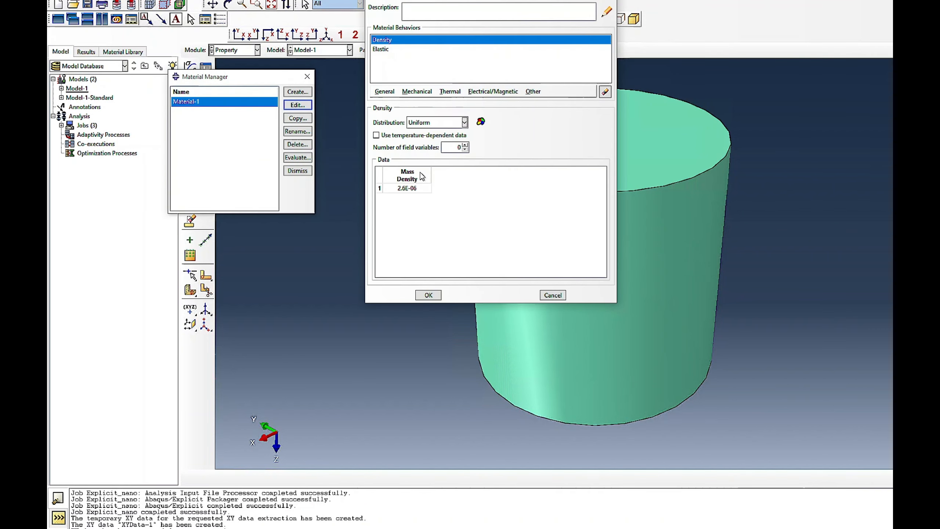
pyautogui.click(378, 50)
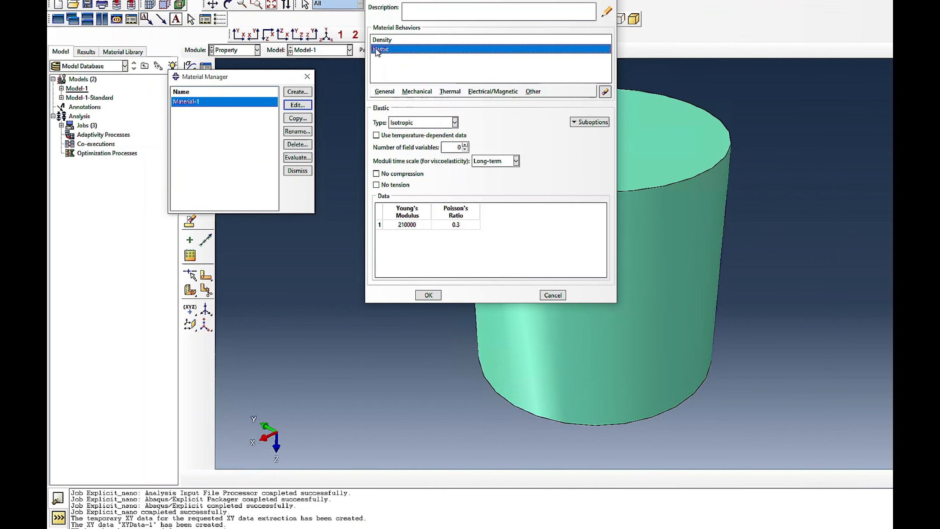
pyautogui.click(417, 92)
pyautogui.moveTo(431, 113)
pyautogui.click(542, 112)
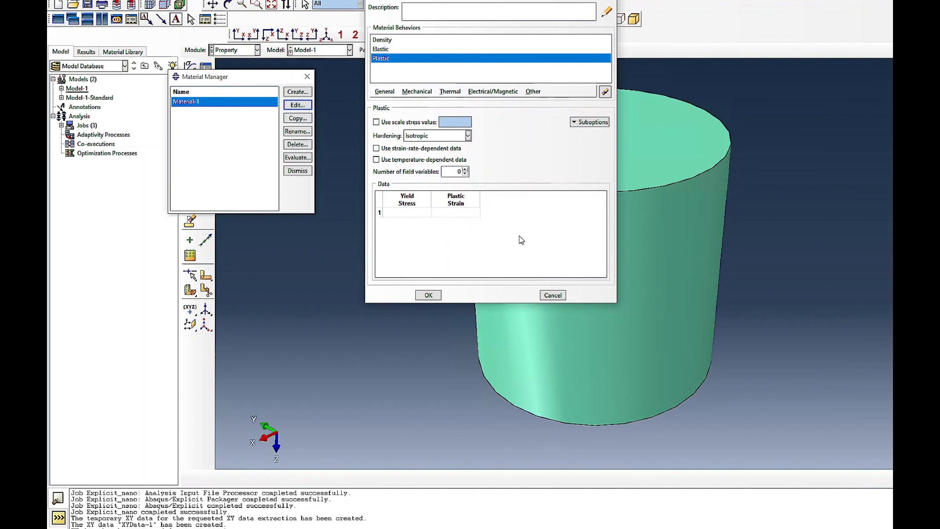
# - Enter yield stress 50 at plastic strain 0.0 and yield stress 100 at plastic strain 10, and save Material-1
pyautogui.click(407, 213)
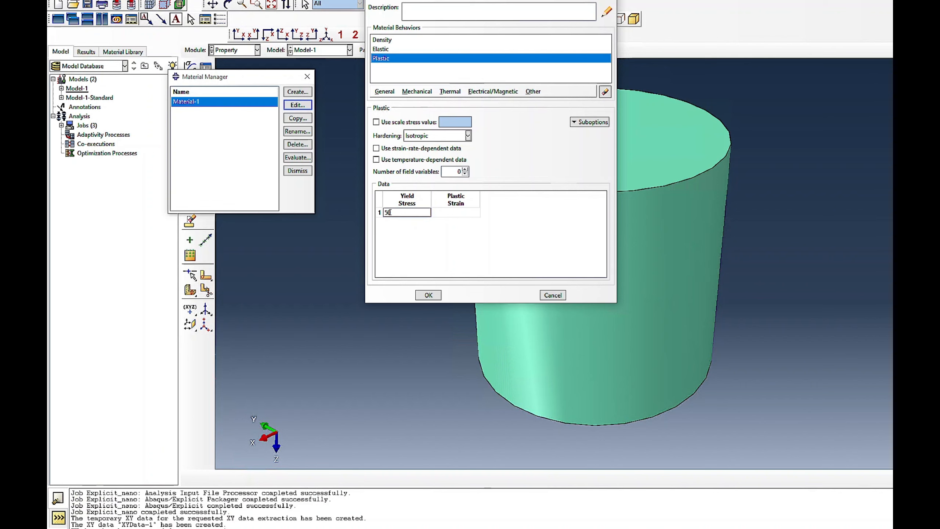
pyautogui.press('Tab')
pyautogui.write('0.')
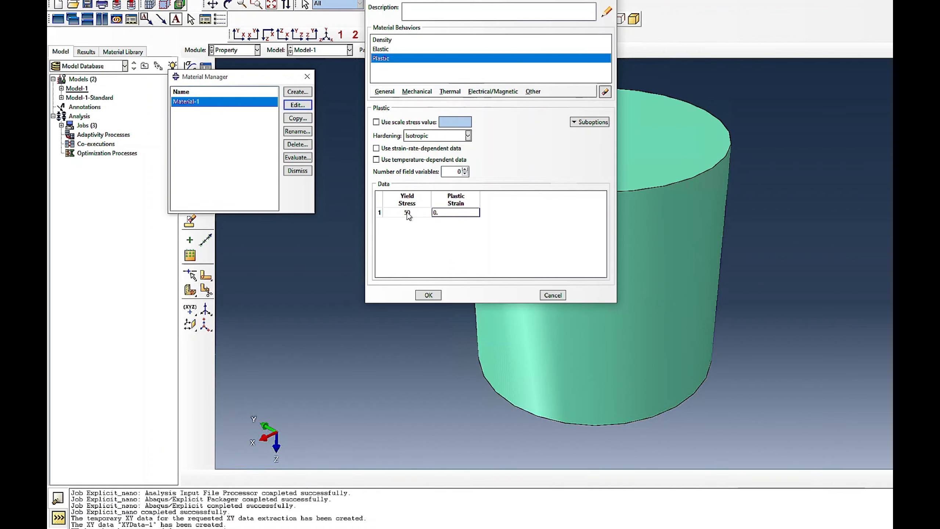
pyautogui.press('Return')
pyautogui.hotkey('shift', 'Tab')
pyautogui.press('Tab')
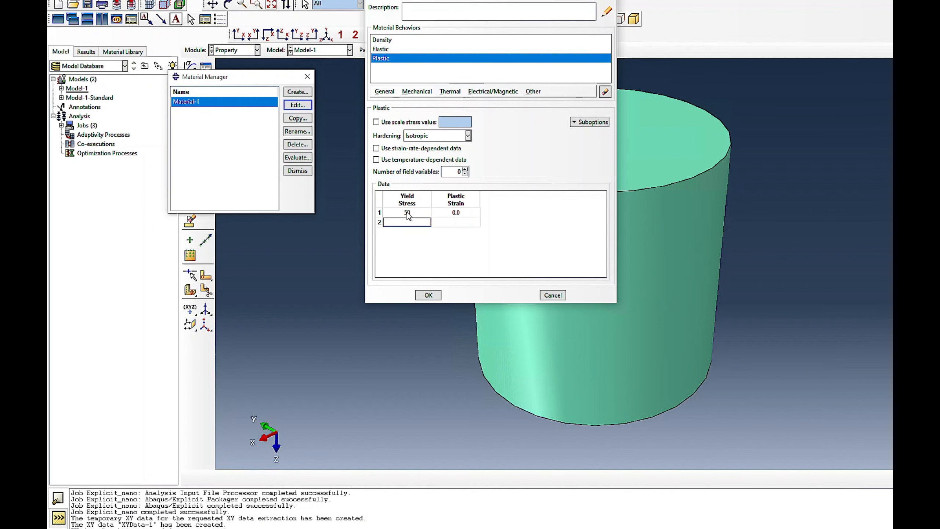
pyautogui.write('100')
pyautogui.press('Tab')
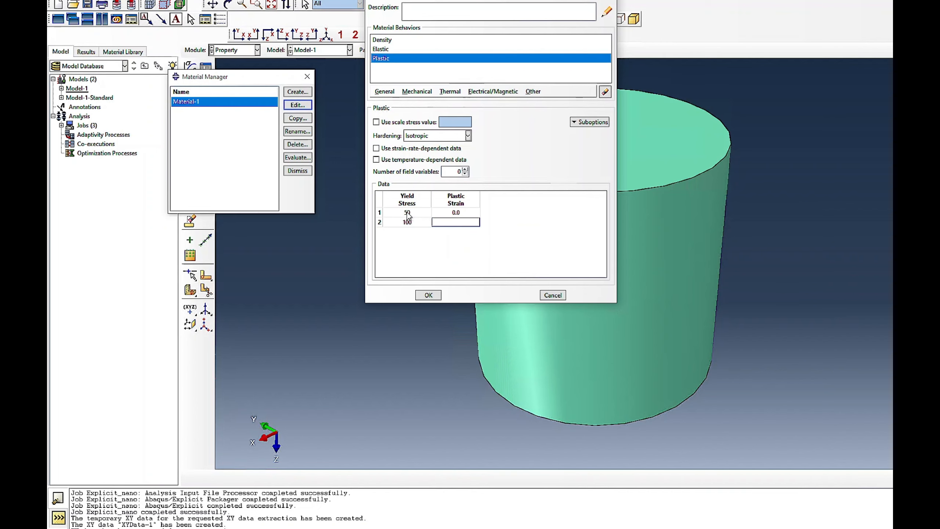
pyautogui.write('10')
pyautogui.click(428, 295)
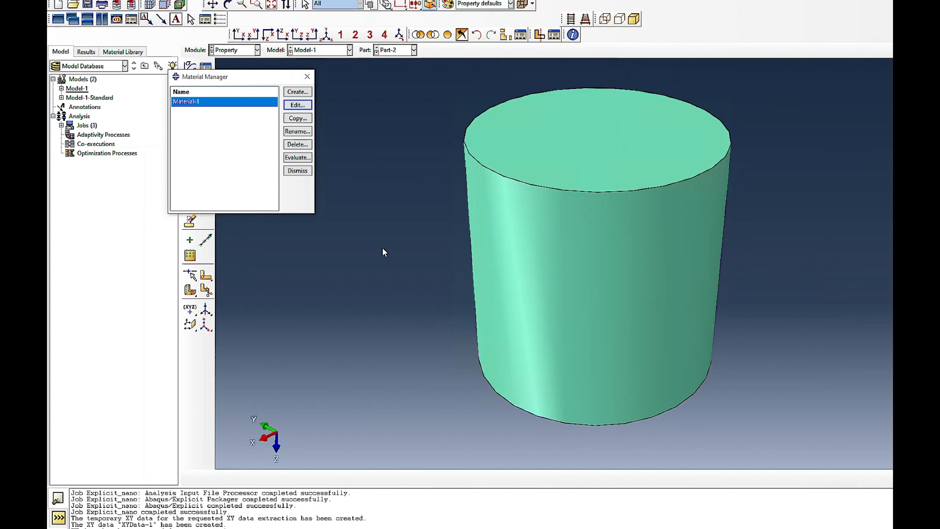
pyautogui.click(298, 170)
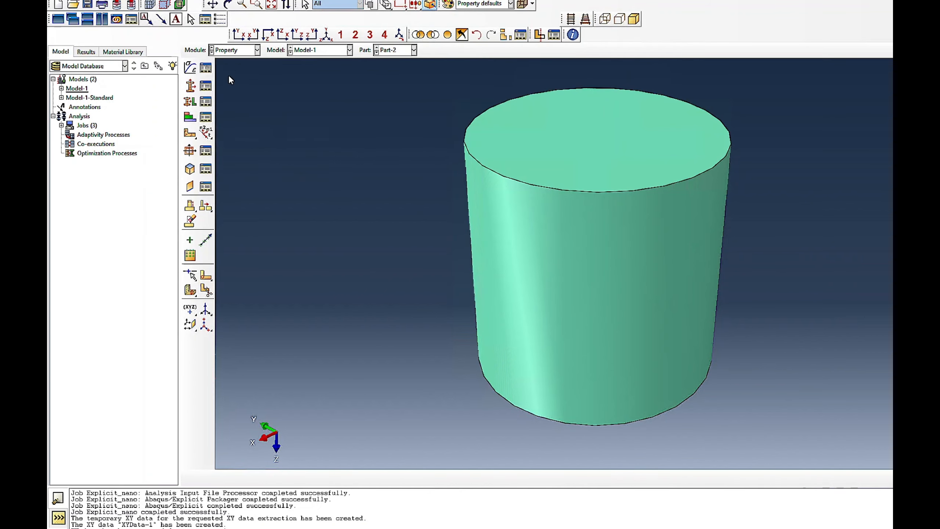
# - Display contours on the deformed indentation model in the Visualization module and switch the field output variable from S to LE
pyautogui.click(246, 48)
pyautogui.click(228, 134)
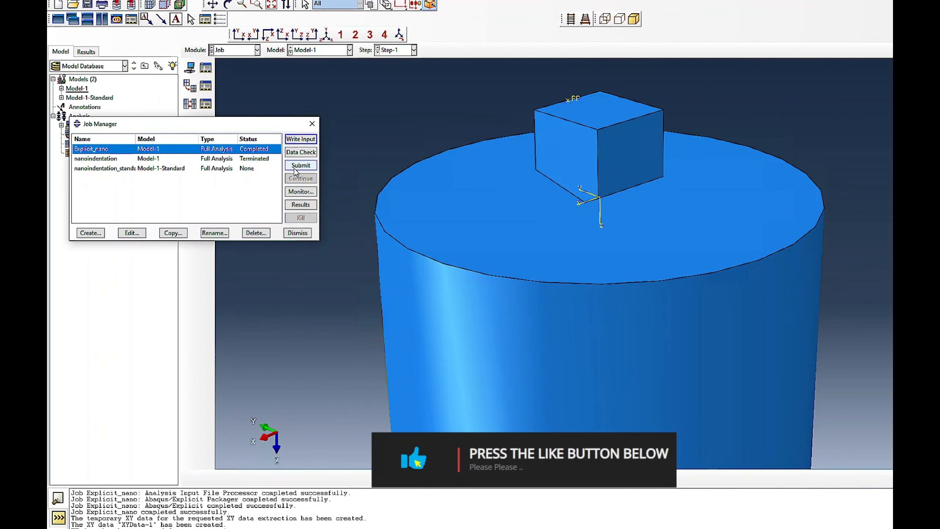
pyautogui.click(257, 50)
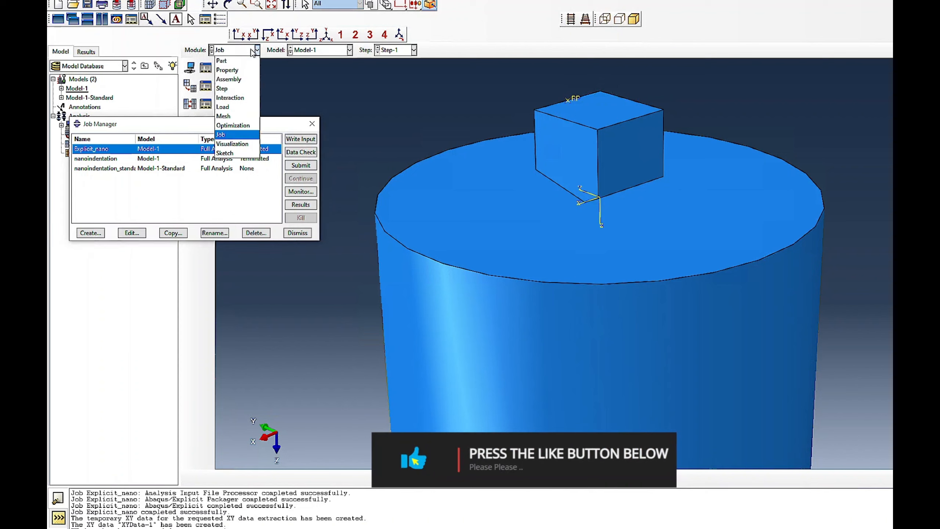
pyautogui.click(225, 144)
pyautogui.click(185, 124)
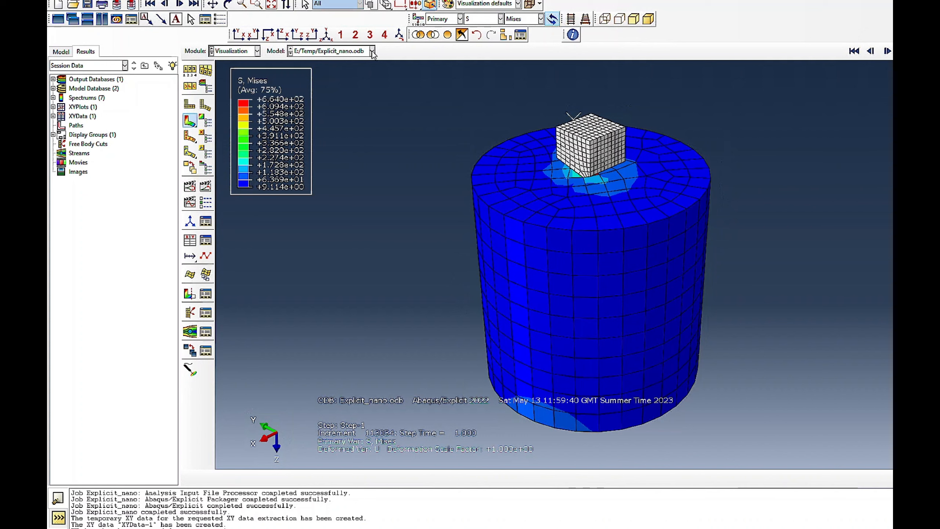
pyautogui.click(480, 18)
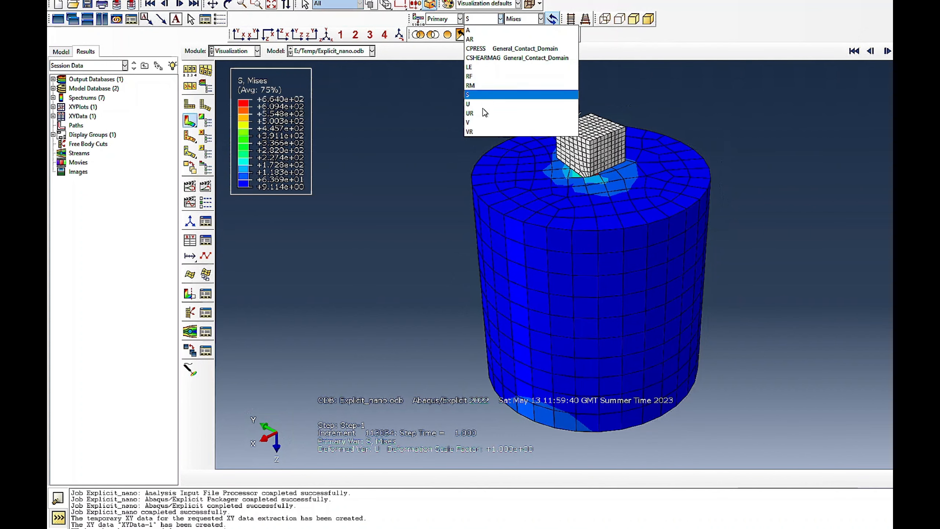
pyautogui.click(489, 70)
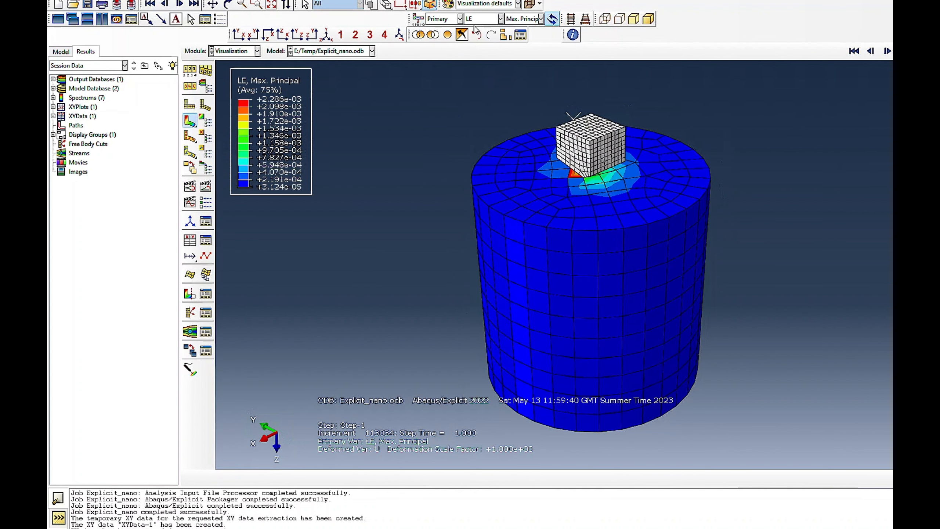
# - Review the preselected output variables of field output request F-Output-1 in the Step module
pyautogui.click(257, 52)
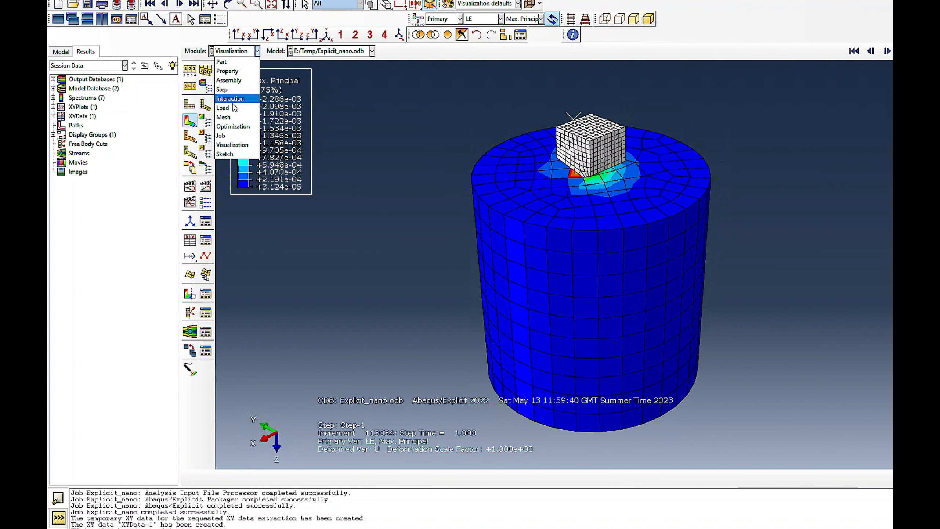
pyautogui.click(224, 90)
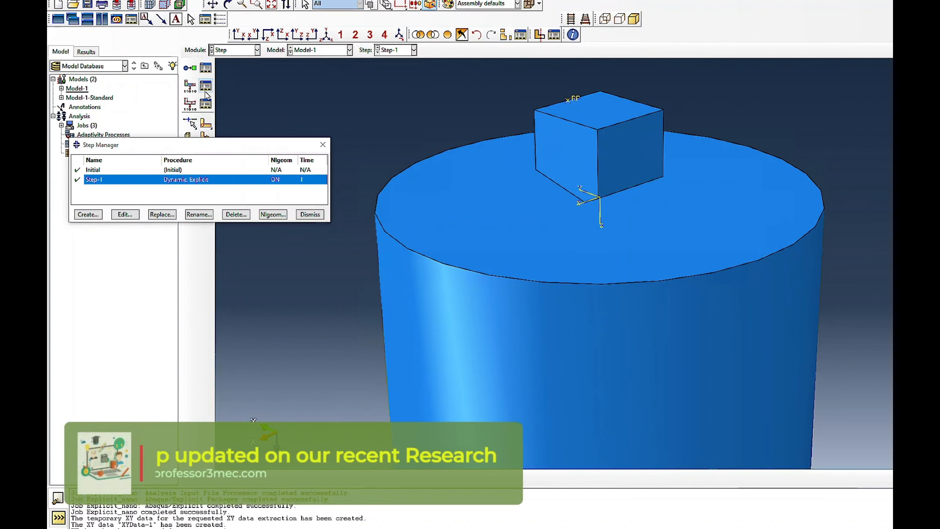
pyautogui.click(198, 123)
pyautogui.click(336, 73)
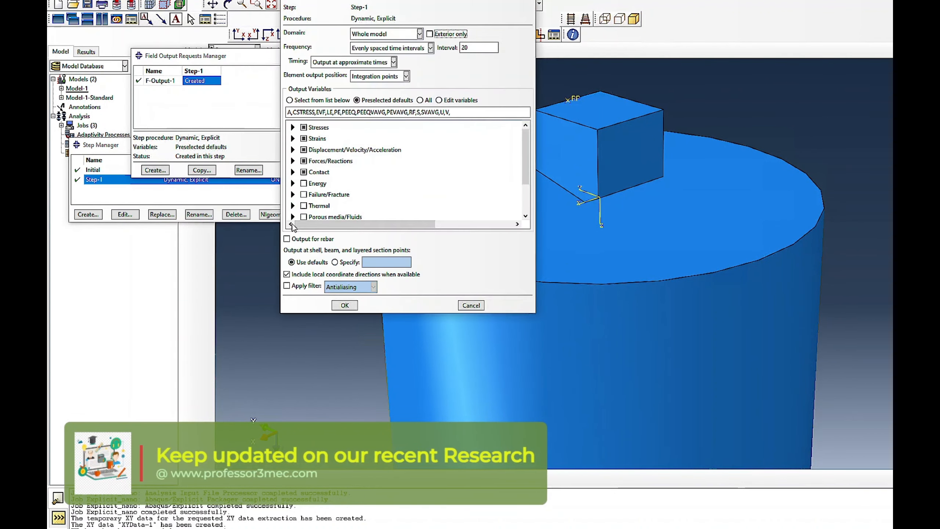
pyautogui.click(346, 112)
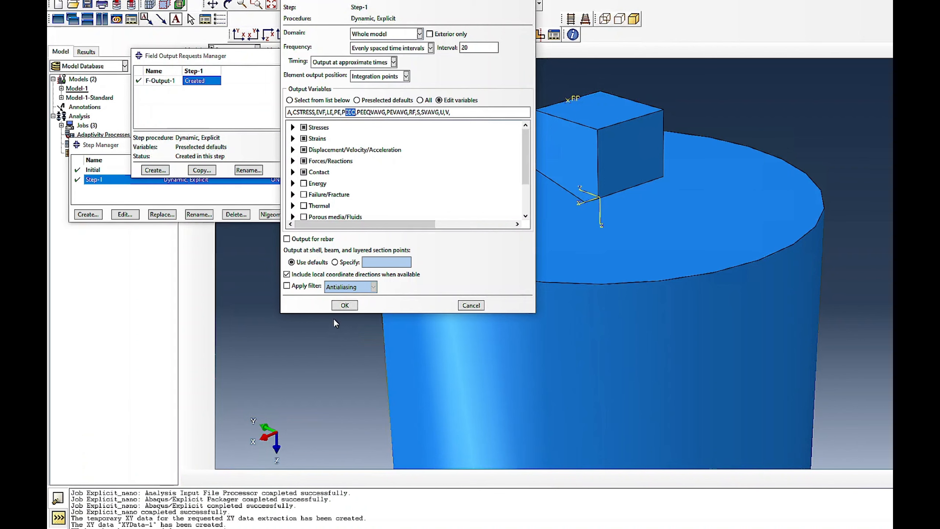
pyautogui.click(341, 303)
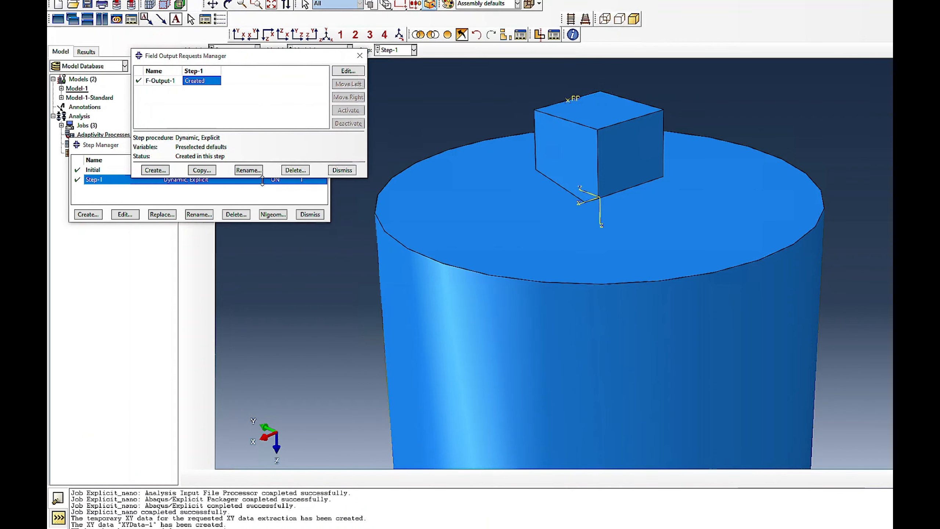
pyautogui.click(342, 170)
# - Resubmit the Explicit_nano job, overwriting its existing job files, and open its monitor
pyautogui.click(241, 50)
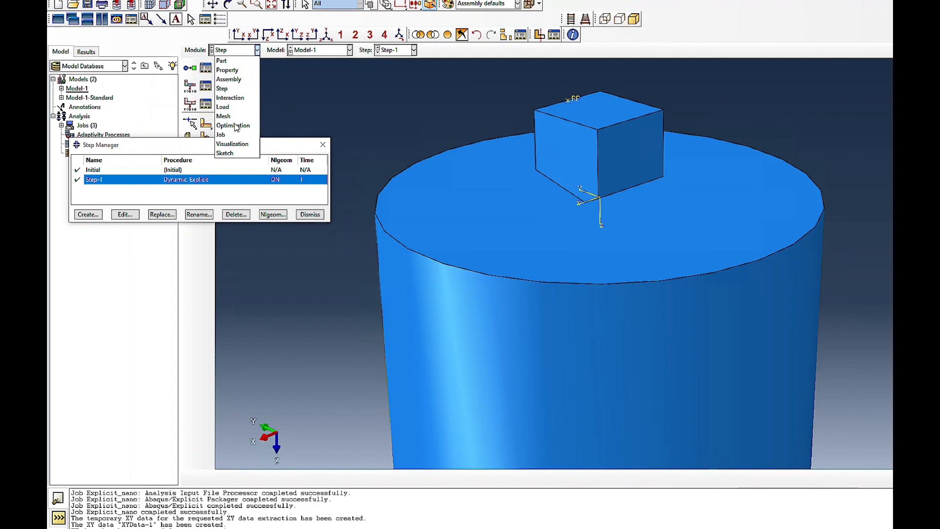
pyautogui.click(237, 135)
pyautogui.click(300, 165)
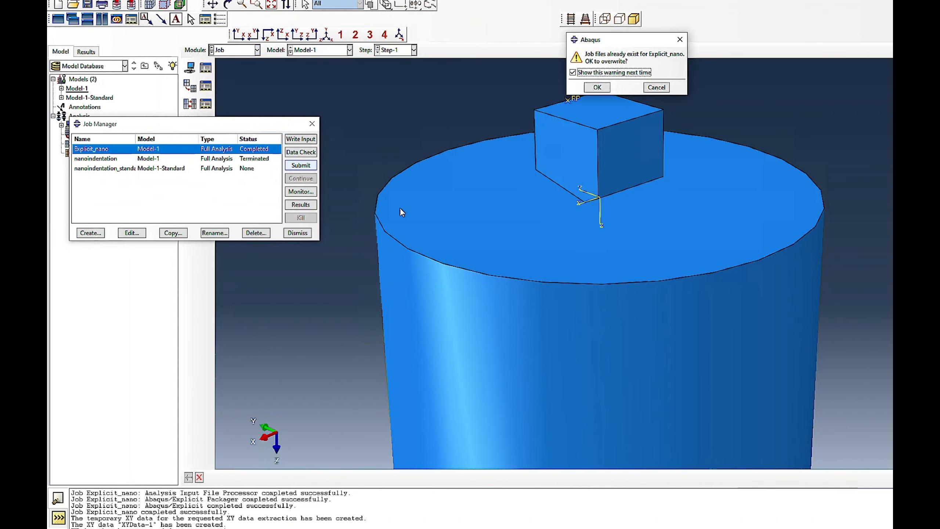
pyautogui.click(597, 87)
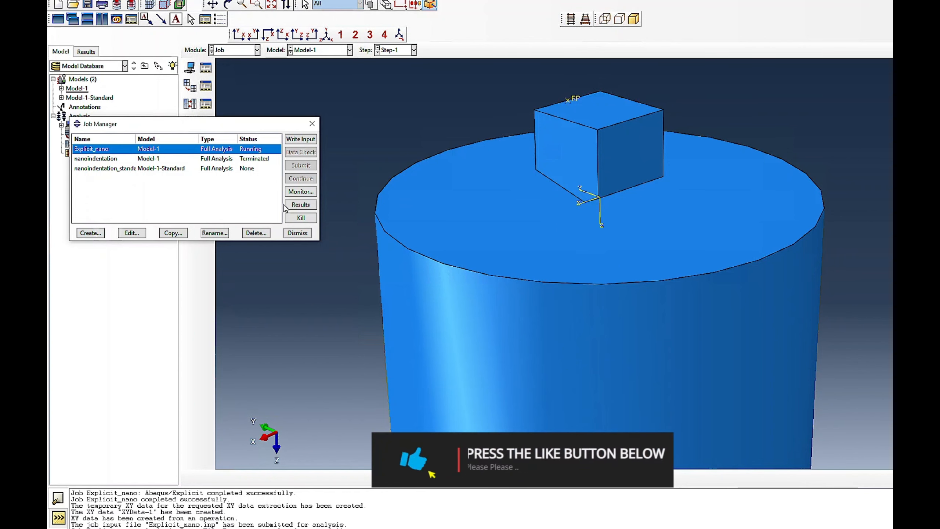
pyautogui.click(300, 191)
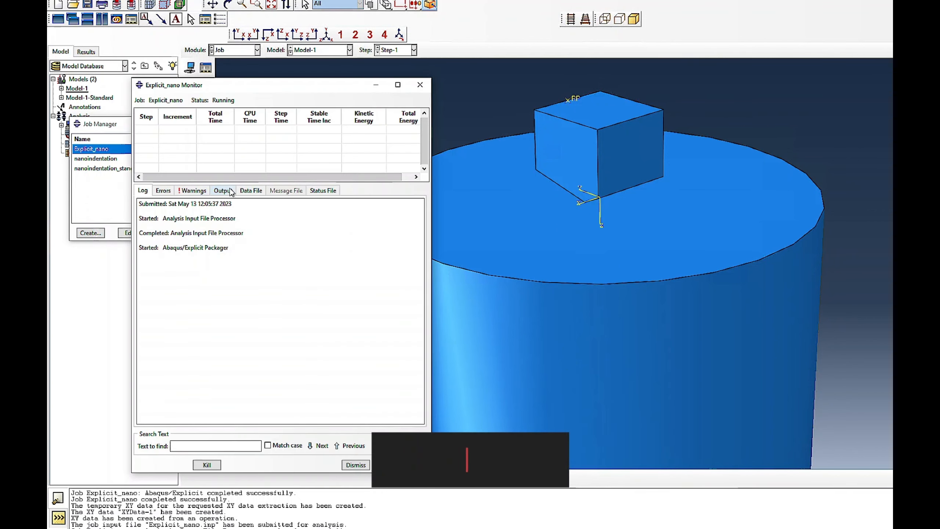
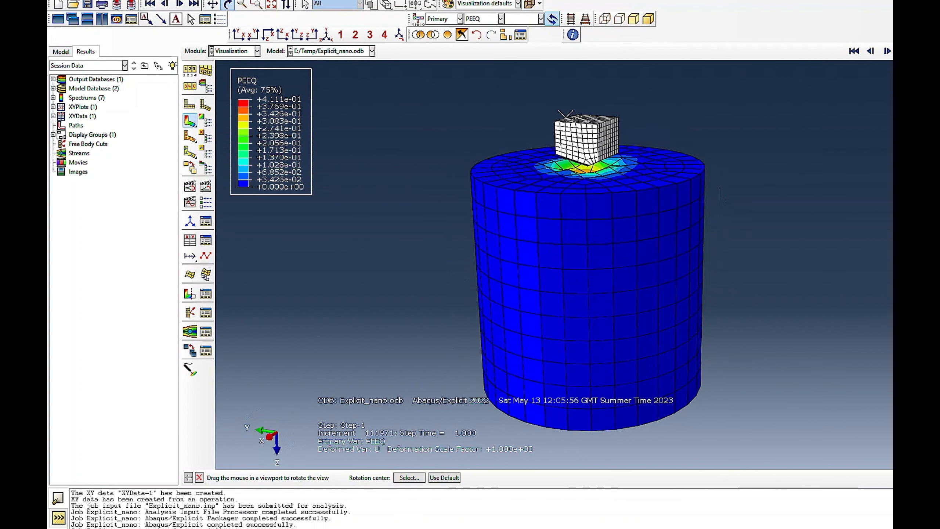
# - Extract RF3 and U3 XY data from ODB field output for node set REFERENCE_POINT_BERKOVICH-1 and save both curves as is
pyautogui.click(279, 1)
pyautogui.moveTo(303, 41)
pyautogui.click(364, 49)
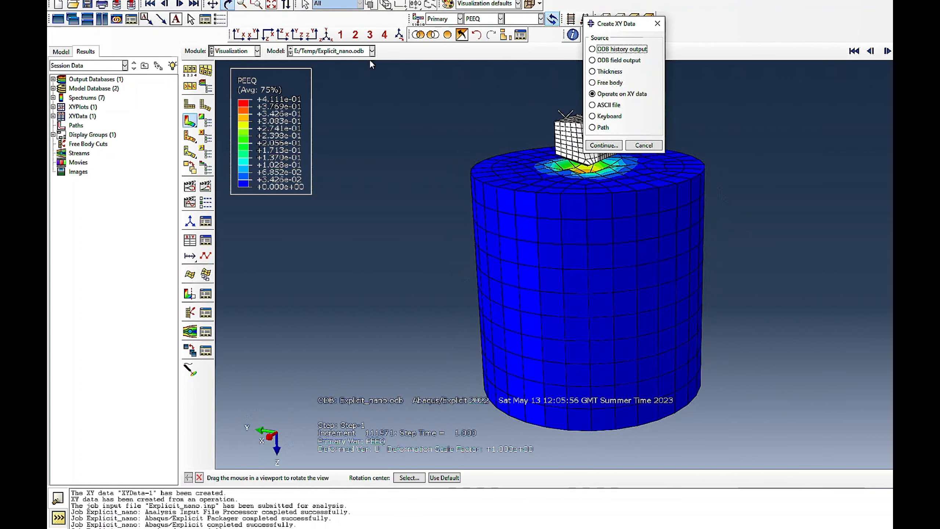
pyautogui.click(619, 60)
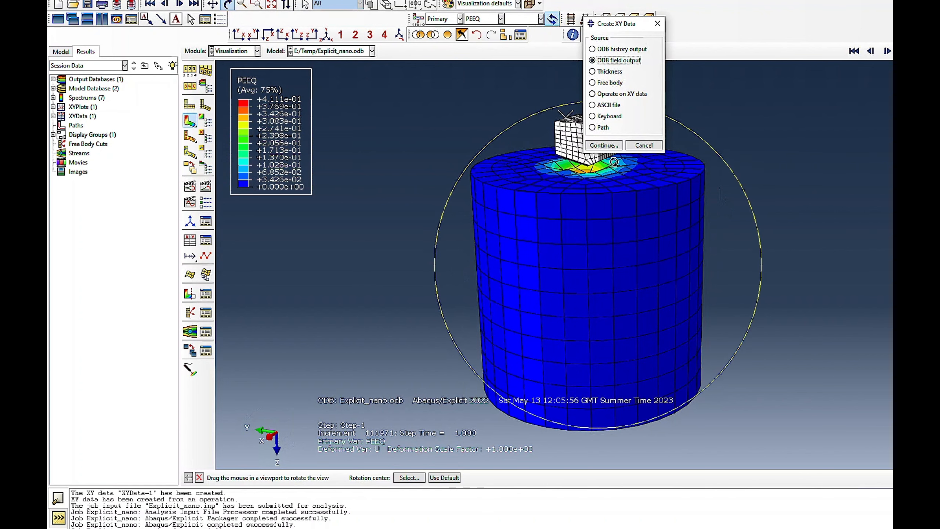
pyautogui.click(604, 145)
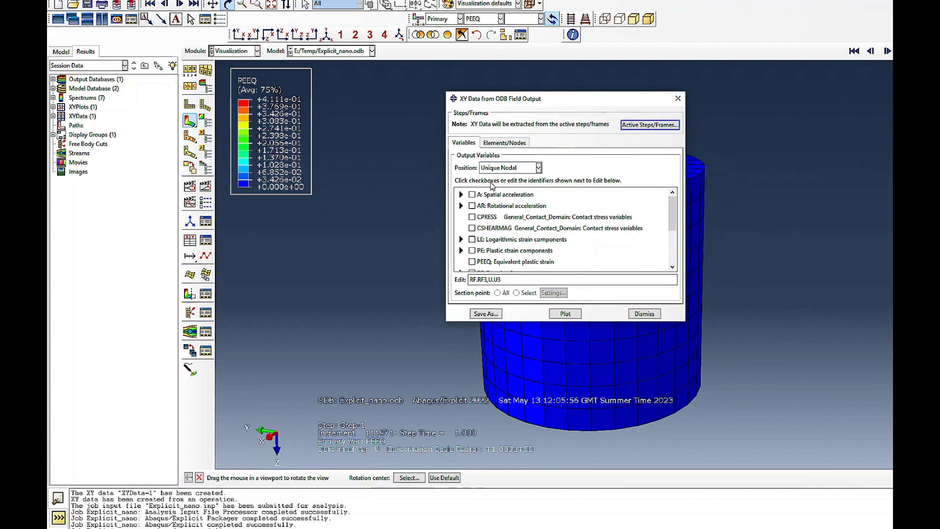
pyautogui.click(505, 143)
pyautogui.click(473, 199)
pyautogui.click(572, 230)
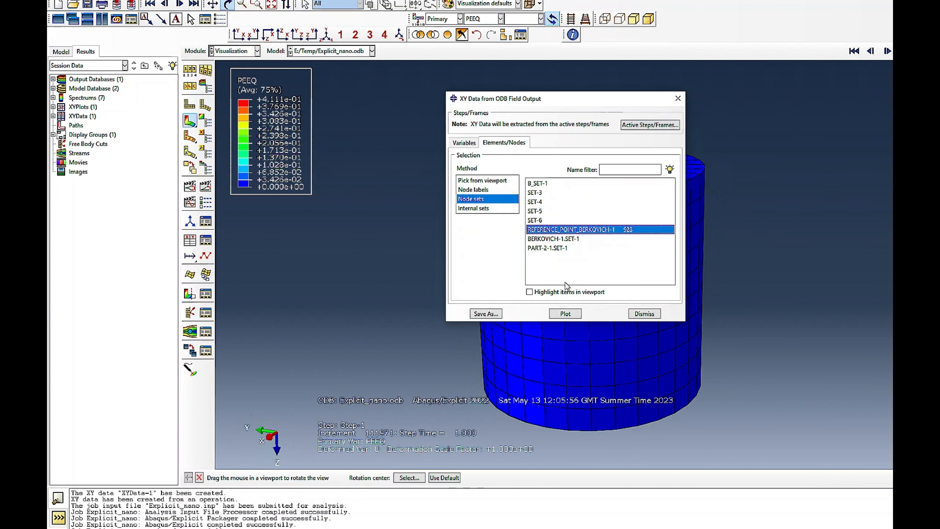
pyautogui.click(486, 314)
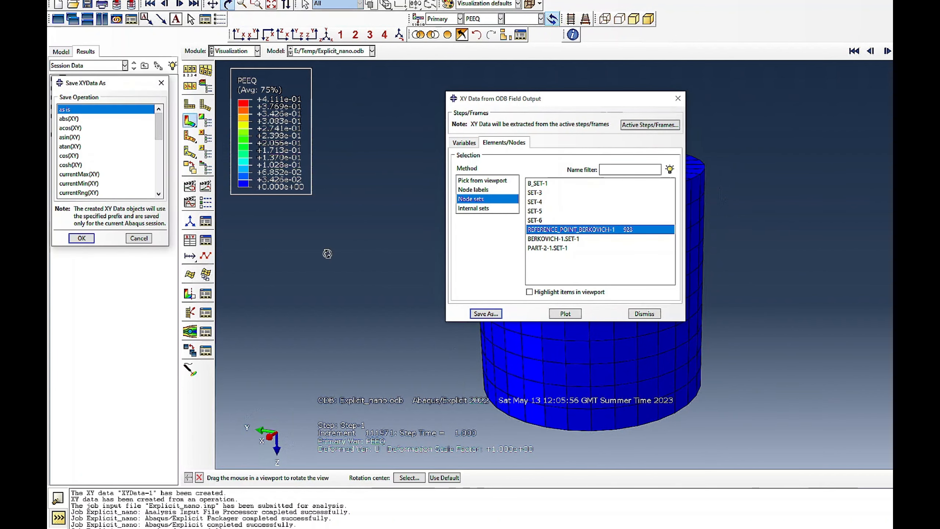
pyautogui.click(82, 238)
pyautogui.click(645, 314)
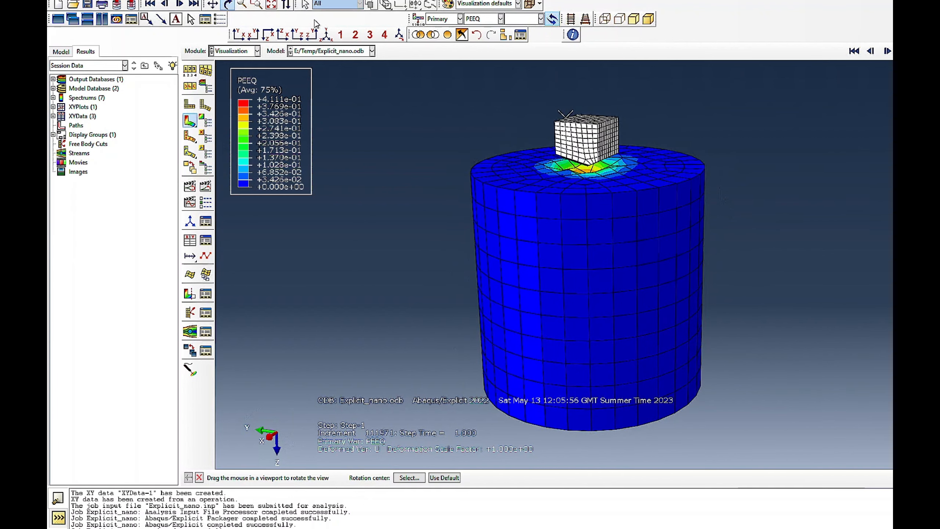
# - Plot the indenter reference point's RF3 force history, followed by its U3 displacement history, from the saved XY data
pyautogui.click(296, 1)
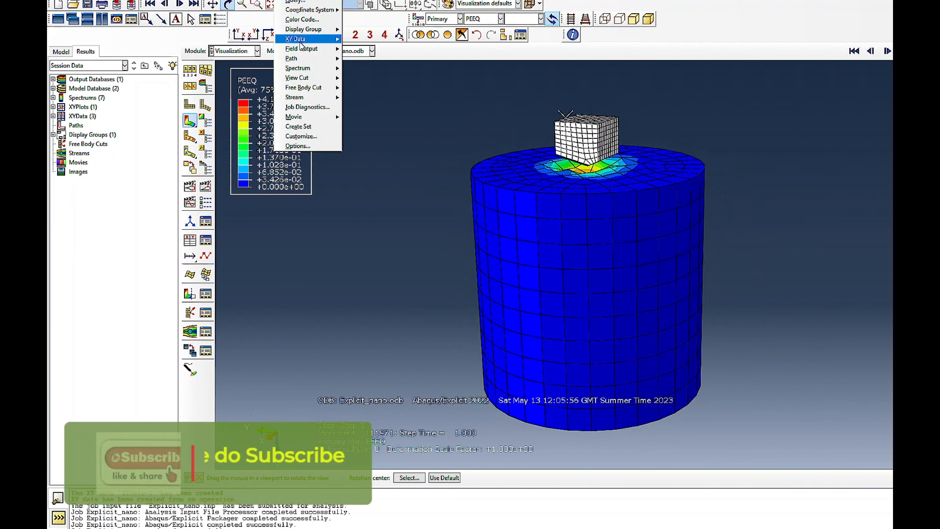
pyautogui.moveTo(298, 38)
pyautogui.click(366, 108)
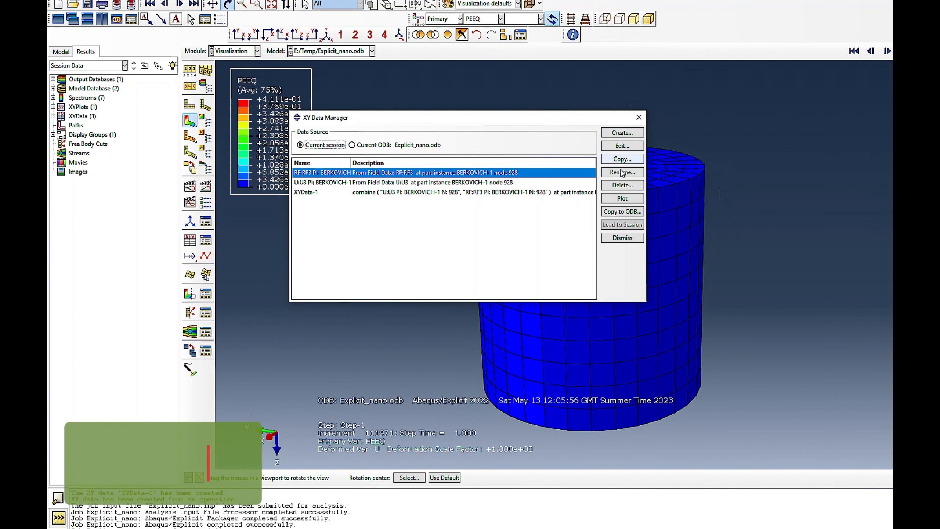
pyautogui.click(623, 198)
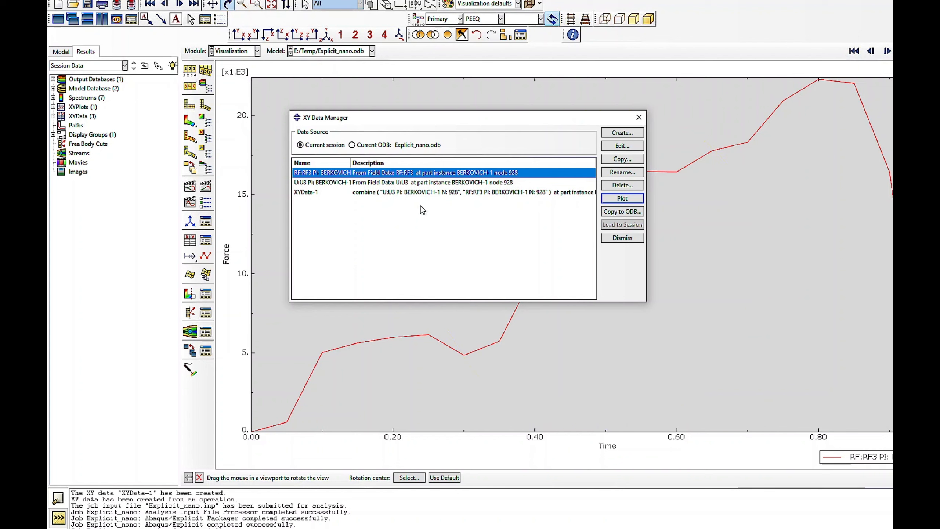
pyautogui.click(337, 182)
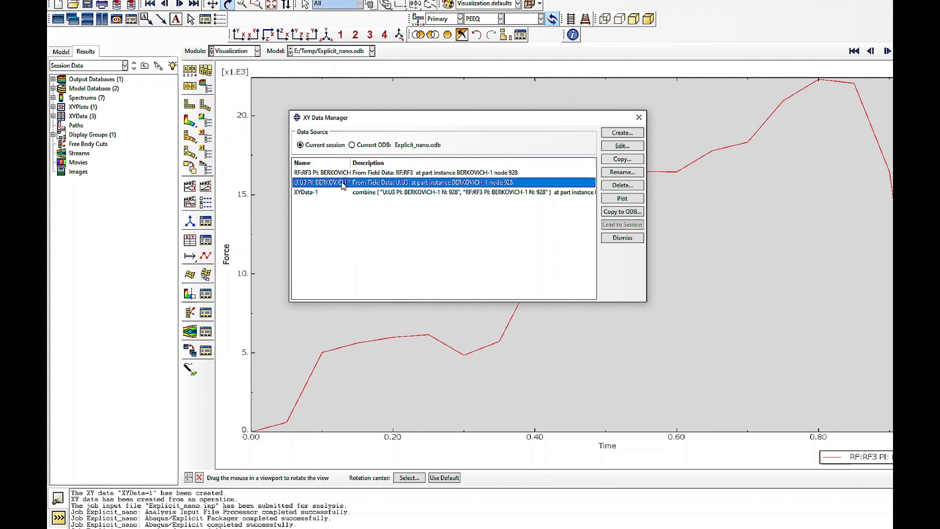
pyautogui.click(615, 203)
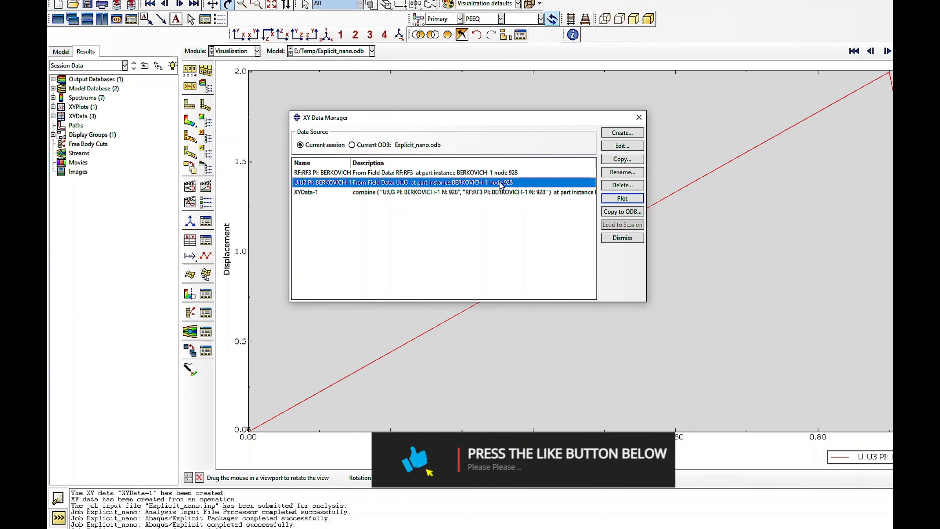
# - Combine the U3 and RF3 curves through Operate on XY data, save the result, and plot the new force–displacement curve
pyautogui.click(607, 133)
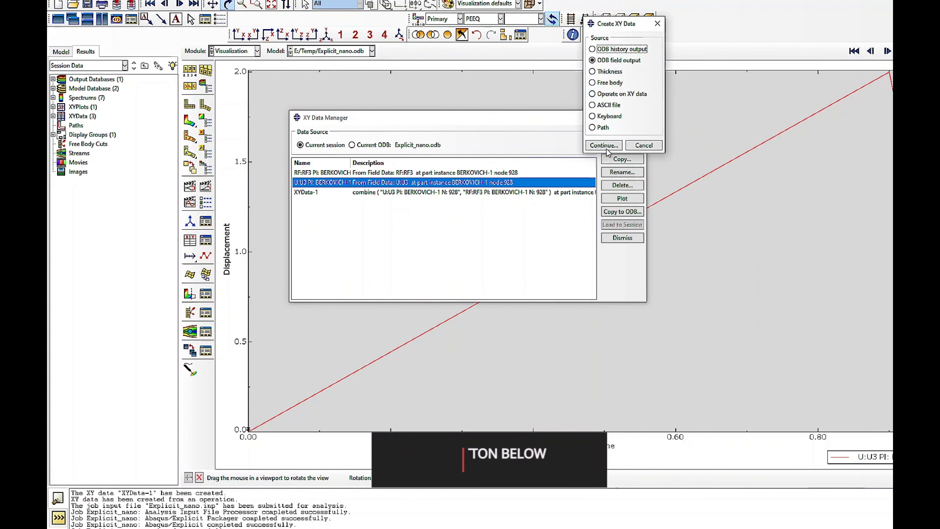
pyautogui.click(613, 95)
pyautogui.click(604, 145)
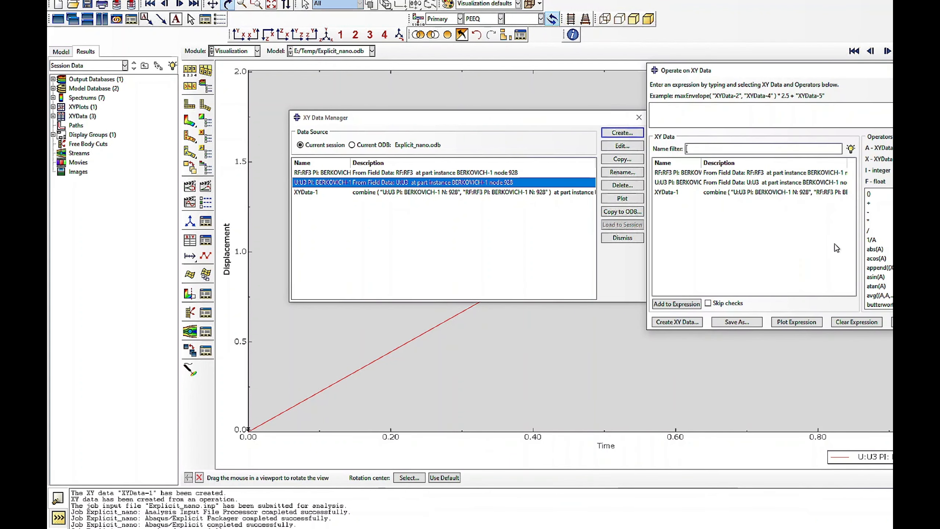
pyautogui.scroll(-2, 889, 293)
pyautogui.click(881, 276)
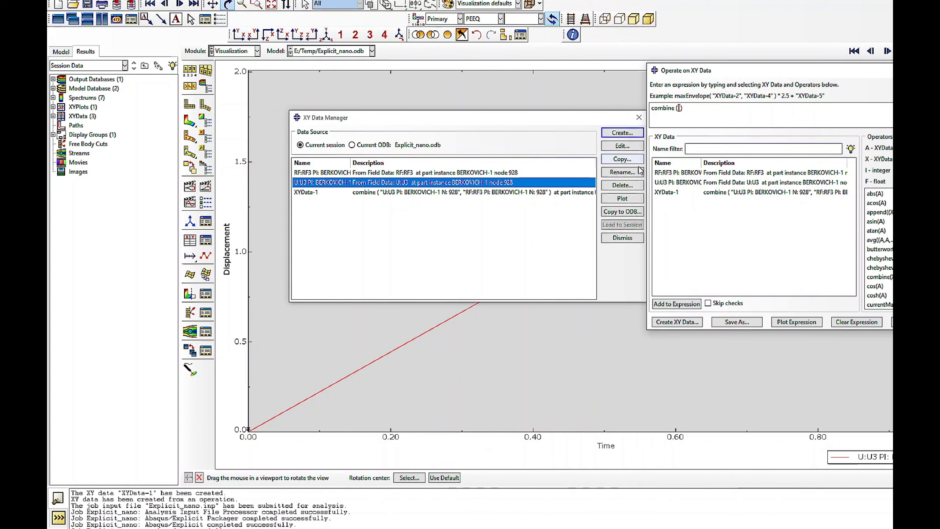
pyautogui.doubleClick(671, 182)
pyautogui.doubleClick(670, 172)
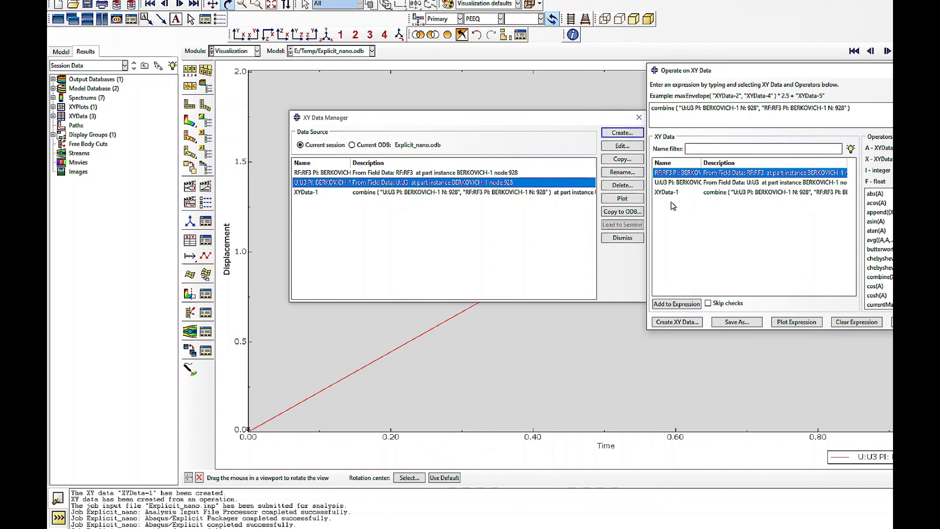
pyautogui.click(737, 322)
pyautogui.click(763, 228)
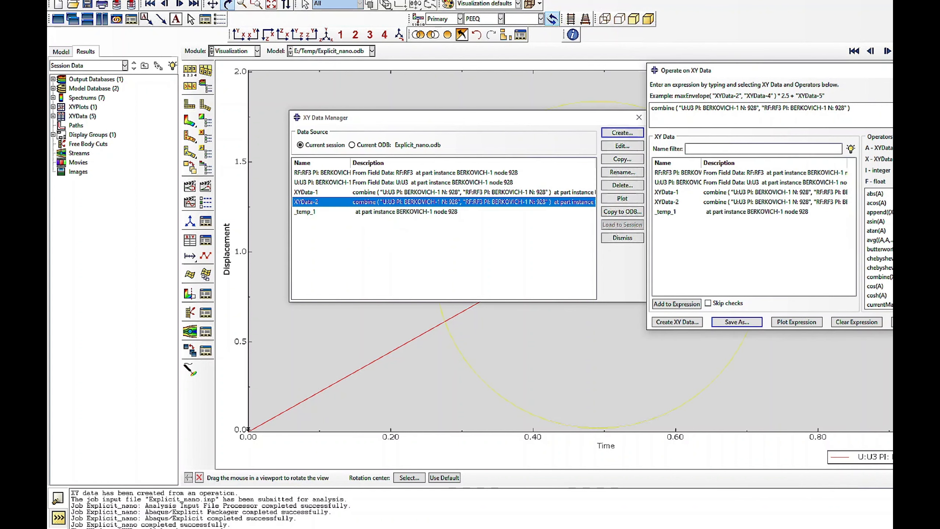
pyautogui.click(891, 322)
pyautogui.click(623, 198)
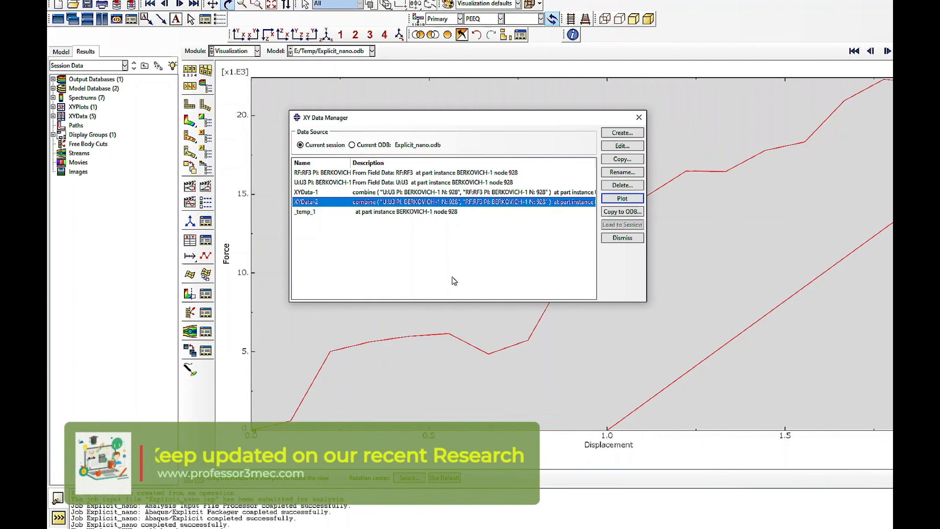
# - Compare XYData-1 and XYData-2 in one plot, and examine the XYData-2 force–displacement curve on its own
pyautogui.moveTo(436, 121); pyautogui.dragTo(298, 101)
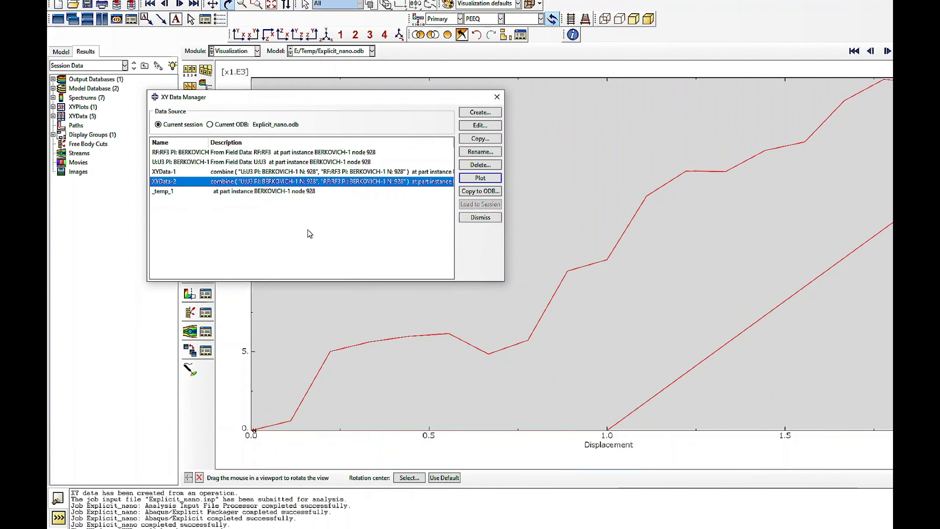
pyautogui.keyDown('ctrl'); pyautogui.click(216, 171); pyautogui.keyUp('ctrl')
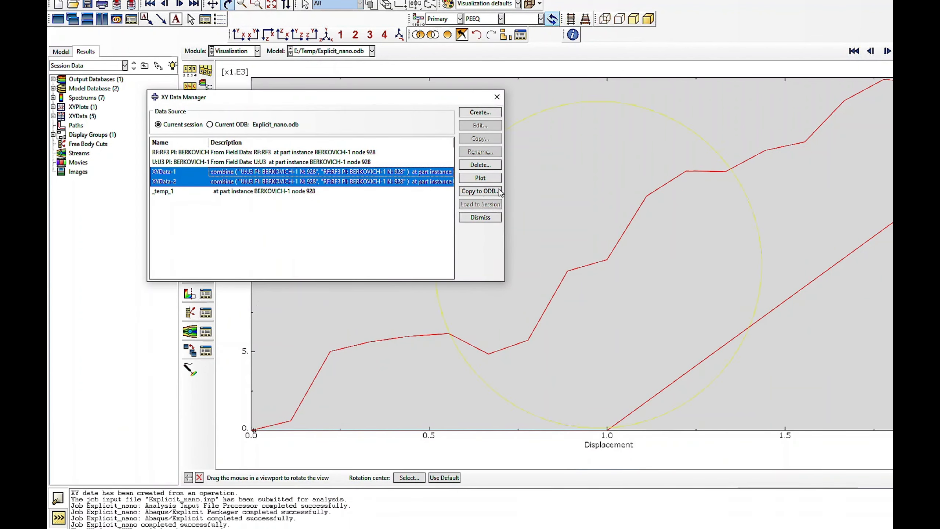
pyautogui.click(480, 177)
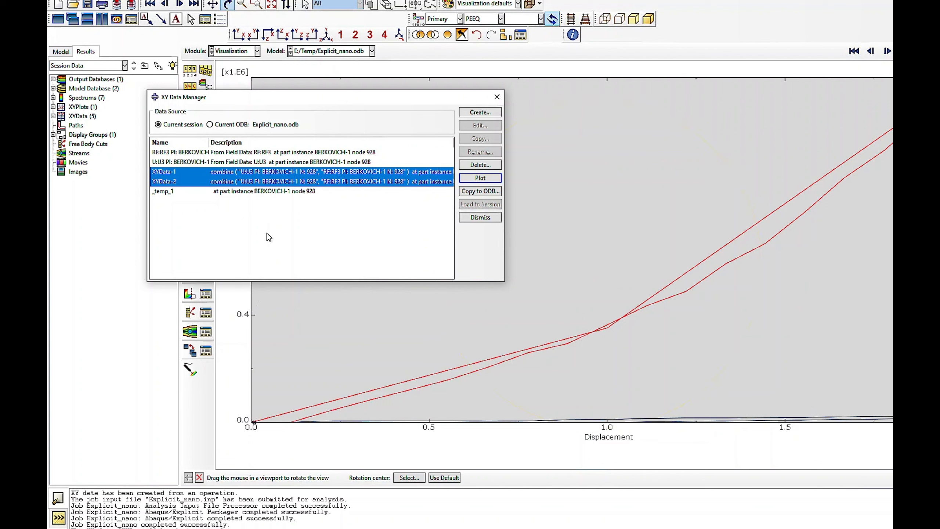
pyautogui.click(198, 182)
pyautogui.click(480, 178)
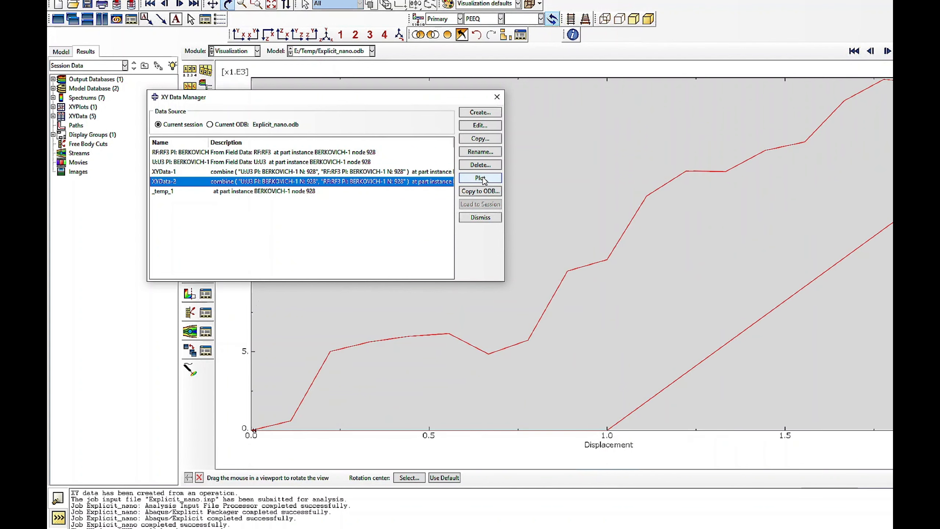
pyautogui.moveTo(425, 98); pyautogui.dragTo(676, 240)
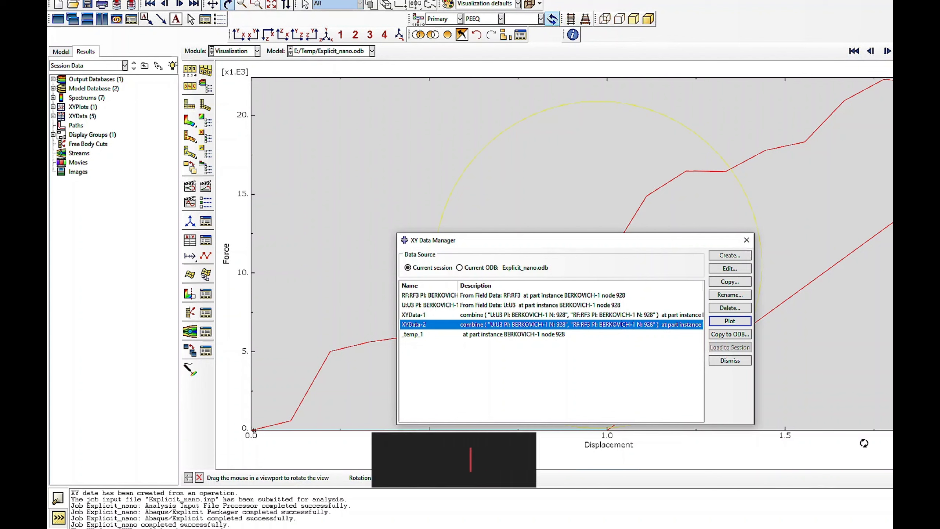
pyautogui.click(729, 360)
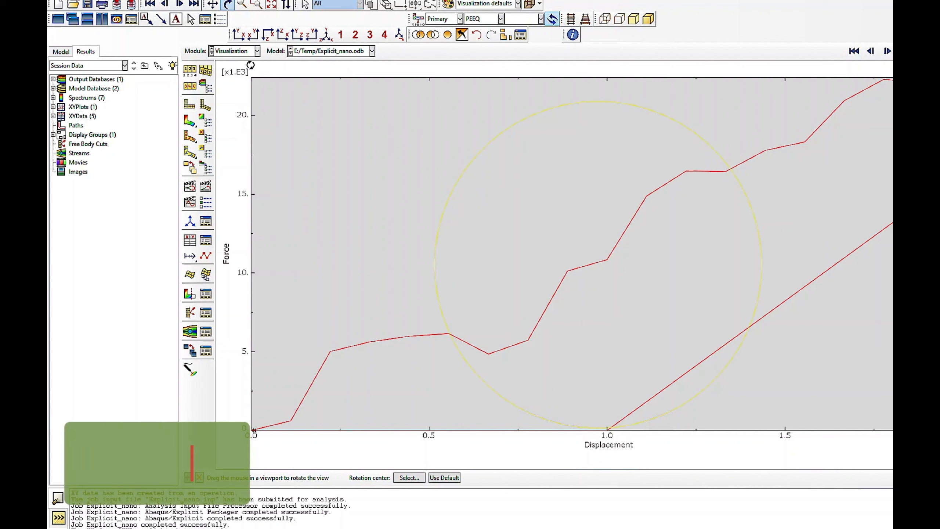
# - Review the displacement boundary condition BC-3 in the Load module and suppress it
pyautogui.click(238, 54)
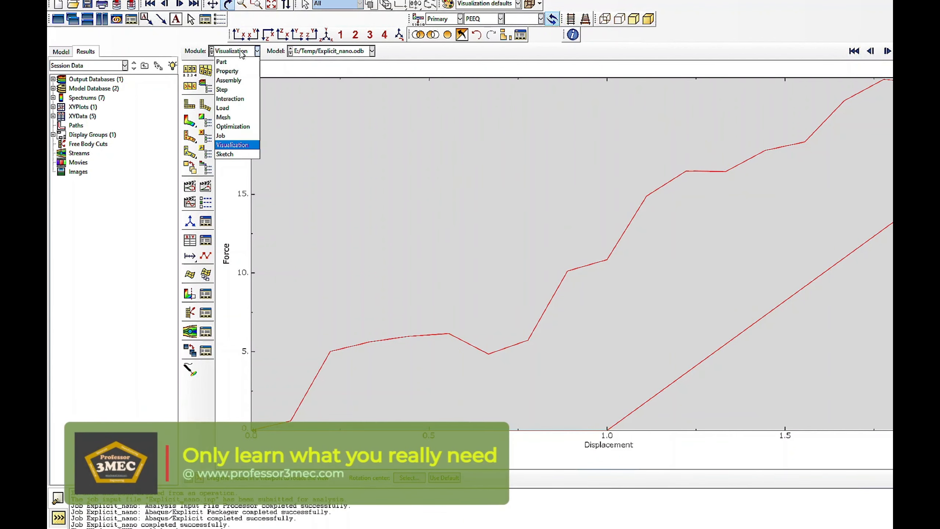
pyautogui.click(229, 108)
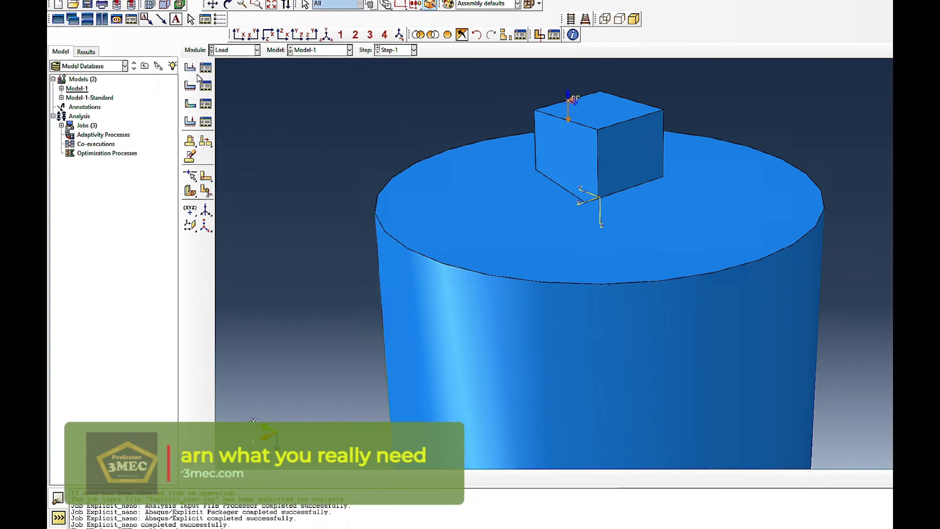
pyautogui.click(206, 86)
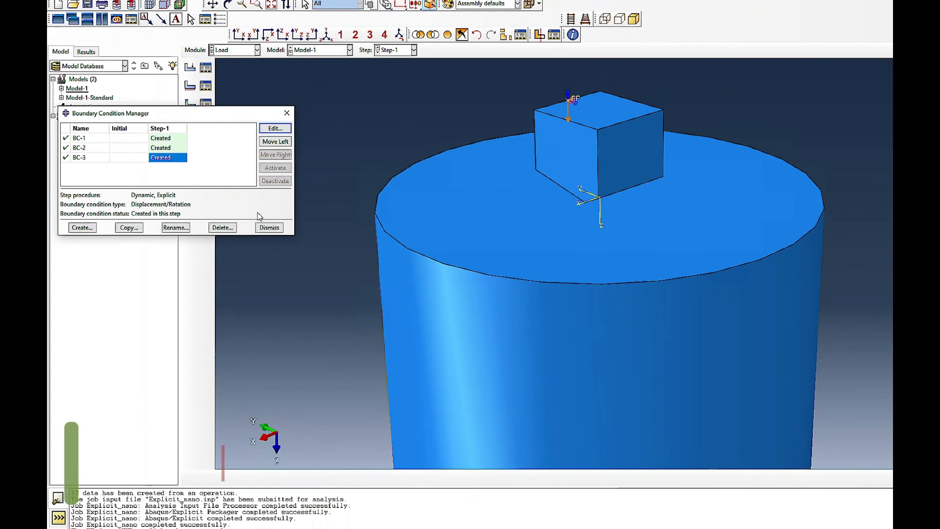
pyautogui.click(270, 131)
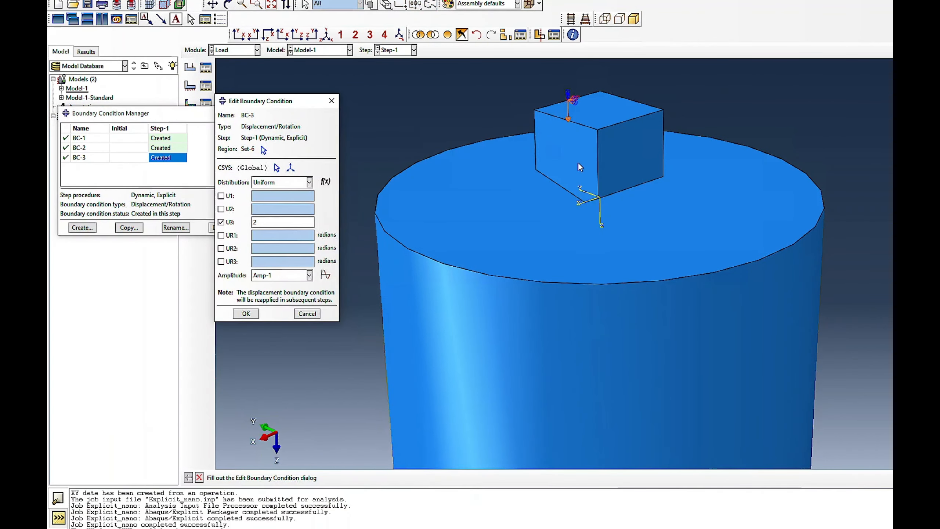
pyautogui.click(308, 314)
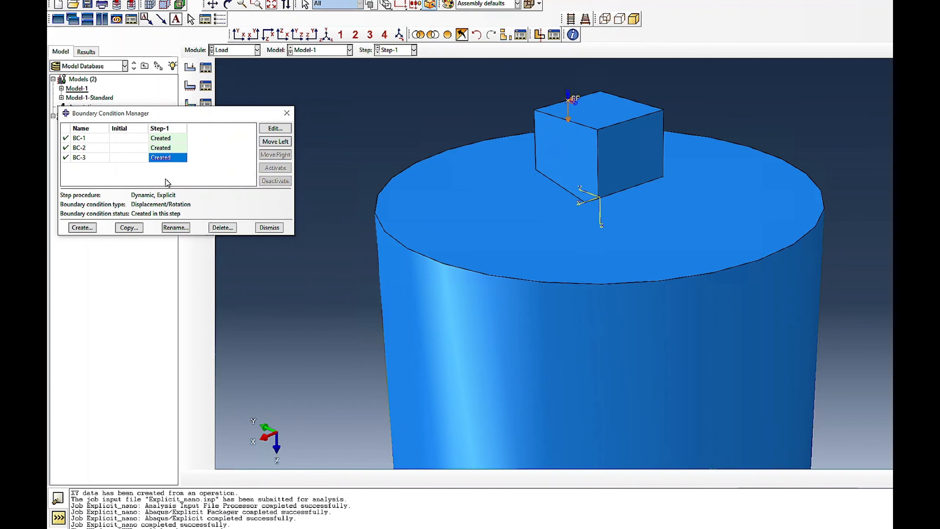
pyautogui.click(66, 157)
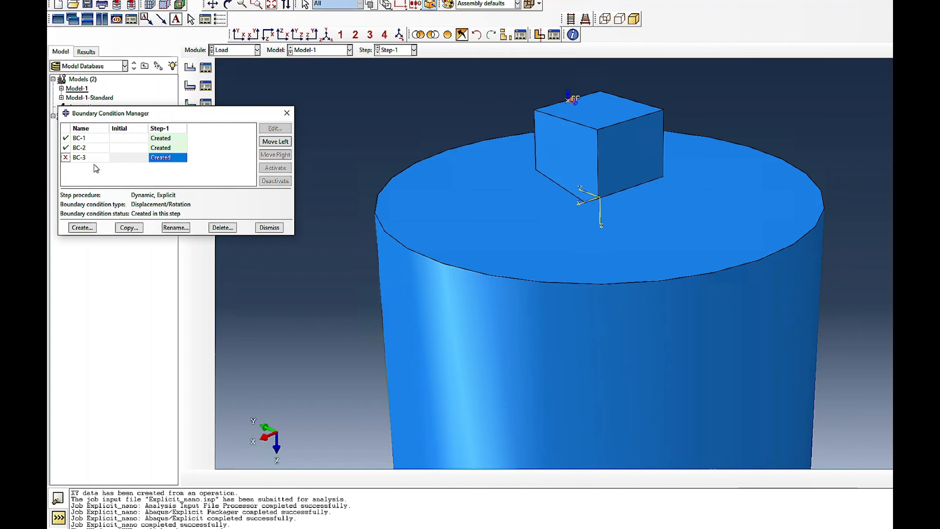
pyautogui.click(269, 227)
# - Create a concentrated force load in Step-1 at the indenter's reference point with CF3 2000 and amplitude Amp-1
pyautogui.click(206, 68)
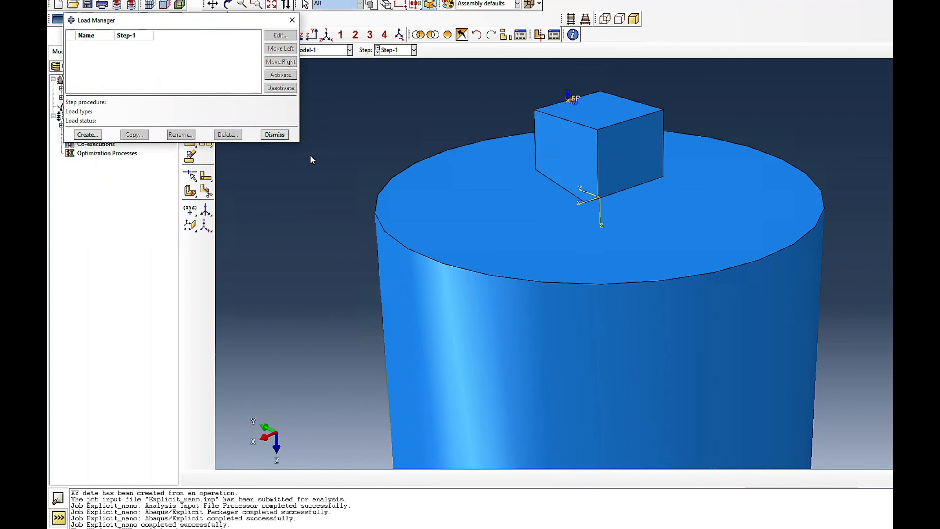
pyautogui.click(89, 134)
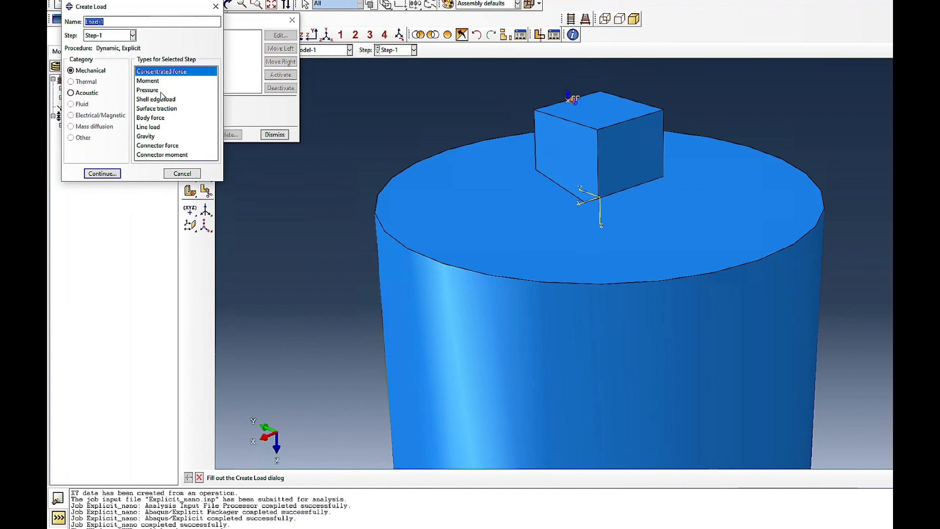
pyautogui.click(102, 173)
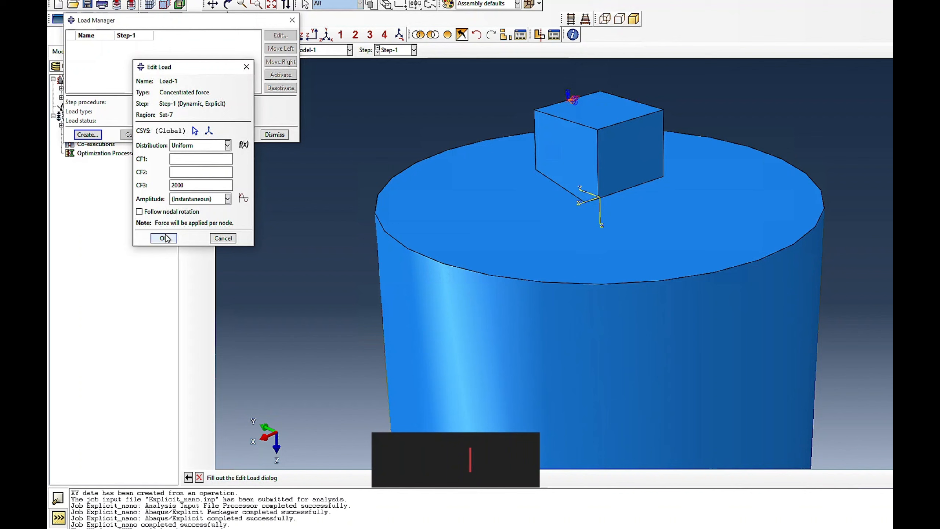
pyautogui.click(227, 199)
pyautogui.click(184, 224)
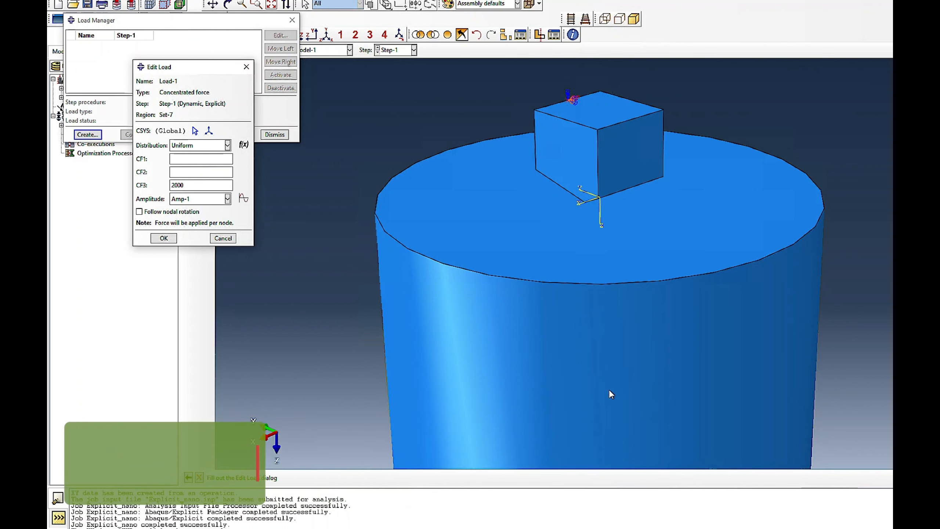
pyautogui.click(162, 238)
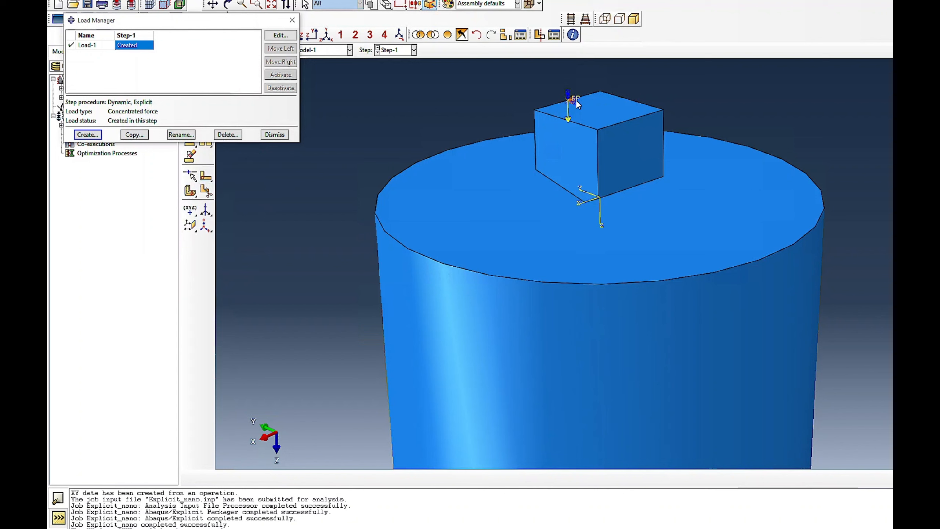
pyautogui.click(274, 135)
# - Resubmit the Explicit_nano job from the Job module and step through the frames of its Mises stress results
pyautogui.click(237, 50)
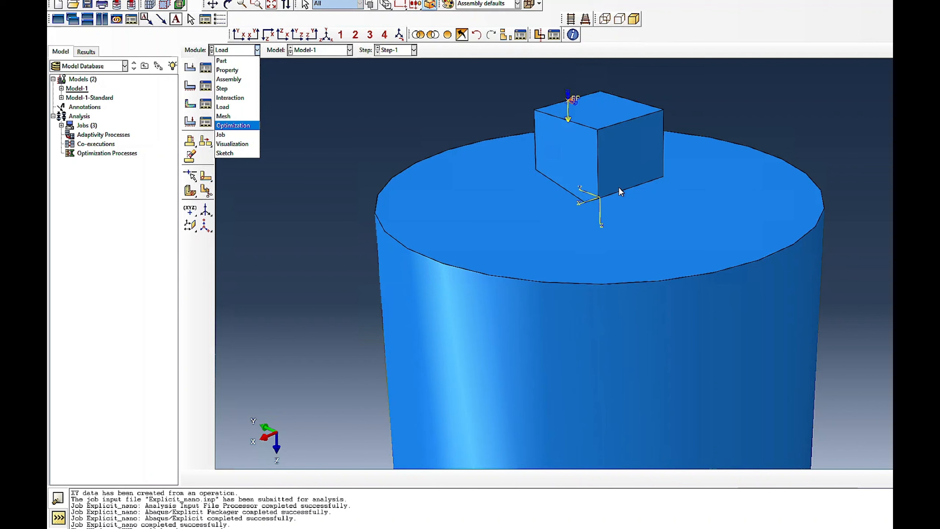
pyautogui.click(222, 135)
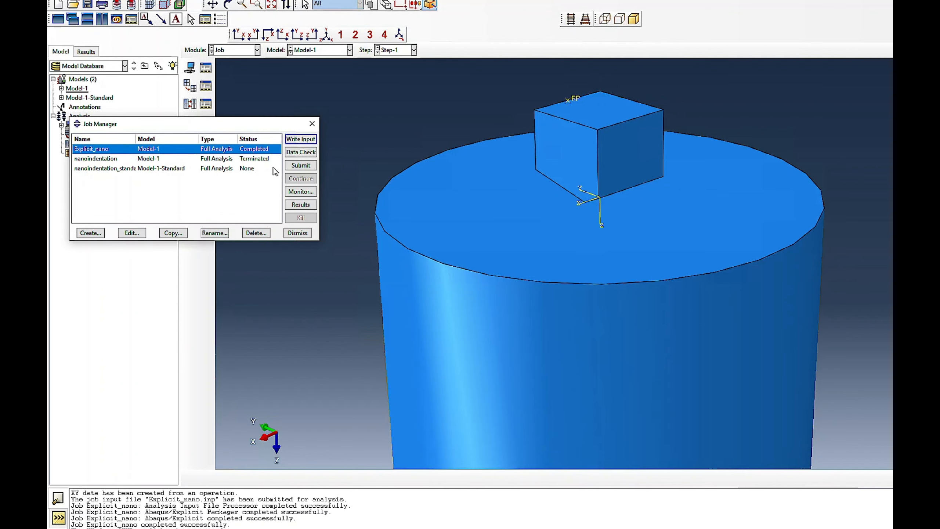
pyautogui.click(301, 166)
pyautogui.click(598, 86)
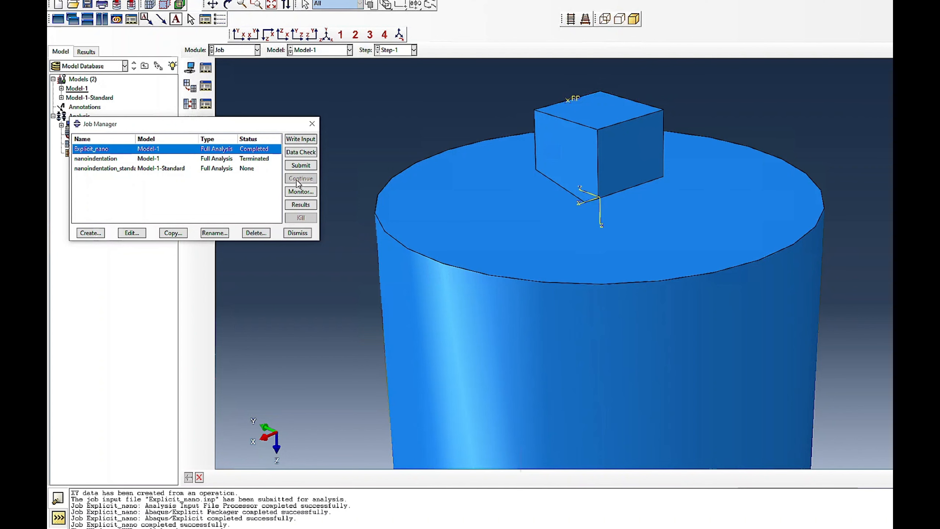
pyautogui.click(301, 167)
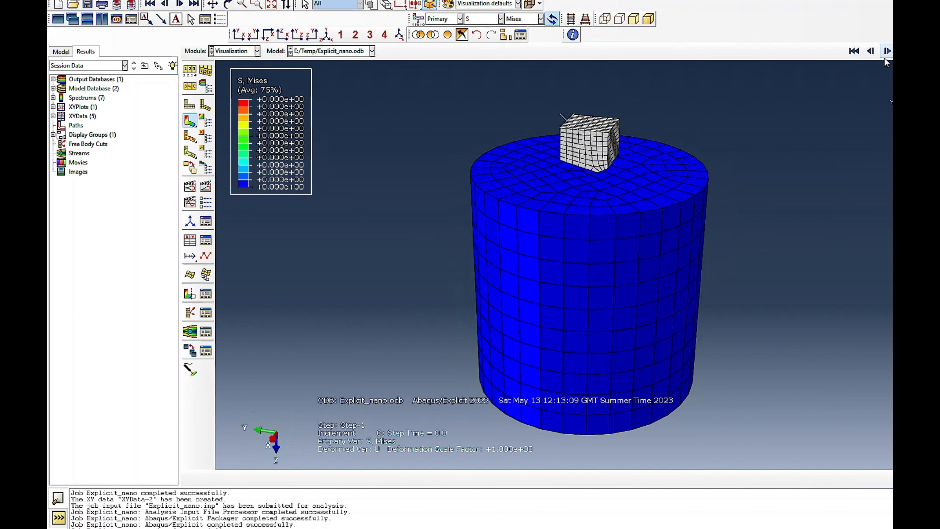
pyautogui.click(888, 52)
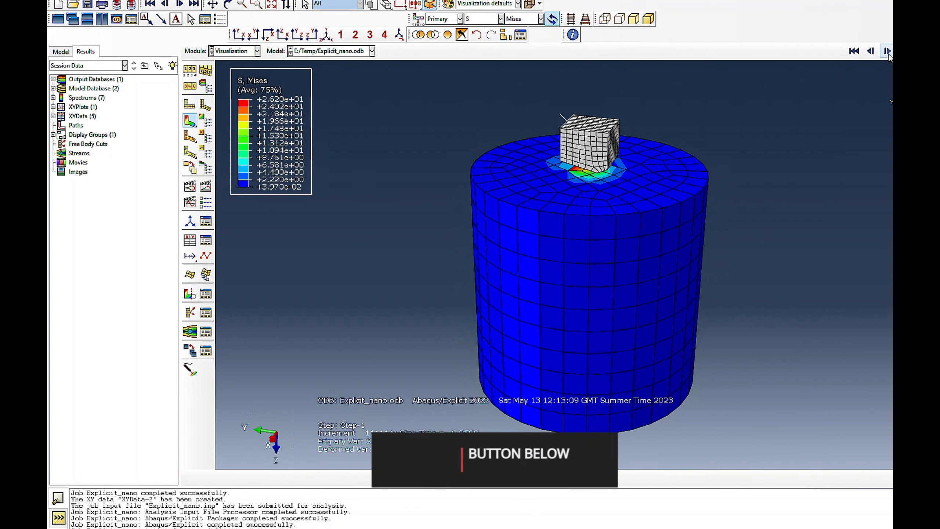
pyautogui.scroll(-3, 618, 194)
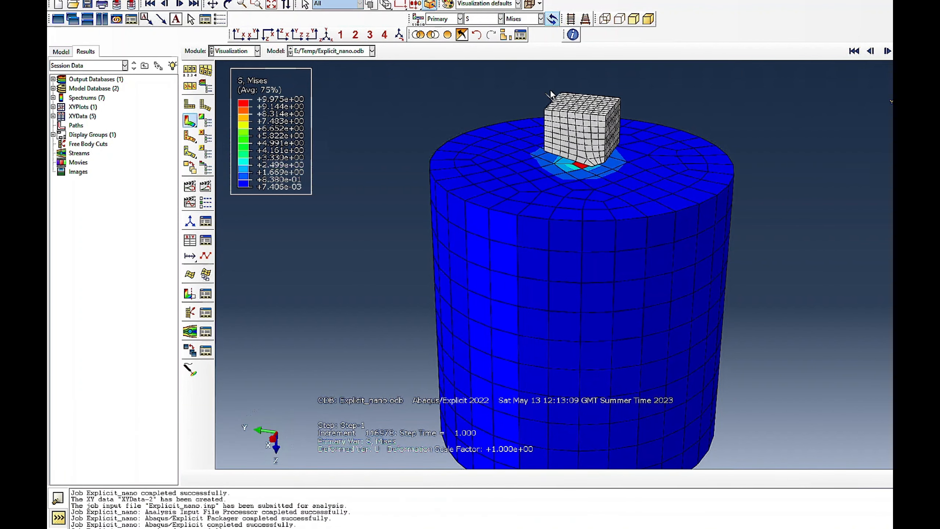
# - Delete the old RF3 and U3 field data for node 928 in the XY Data Manager
pyautogui.click(282, 0)
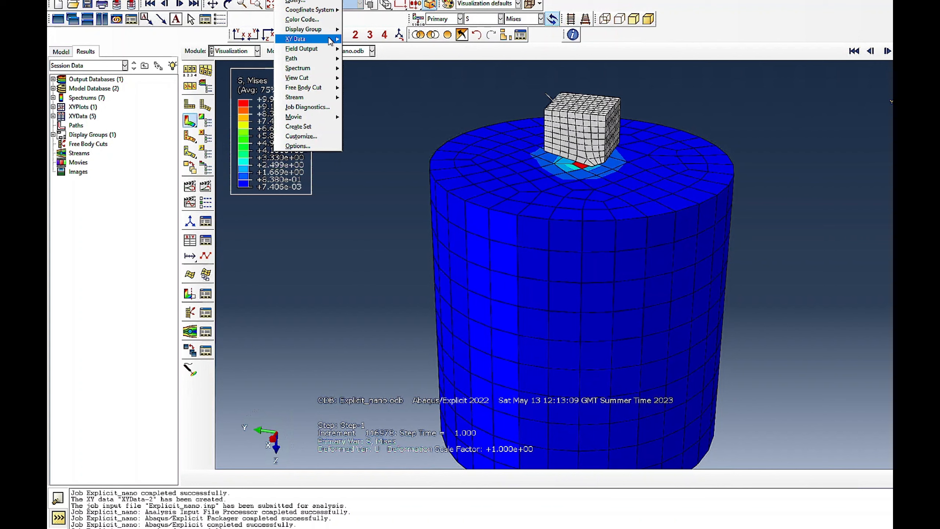
pyautogui.moveTo(329, 38)
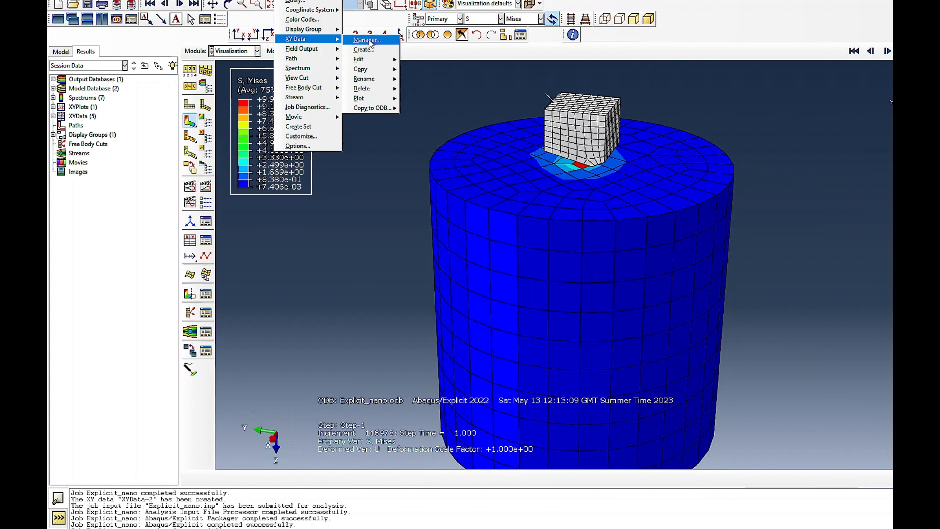
pyautogui.click(367, 40)
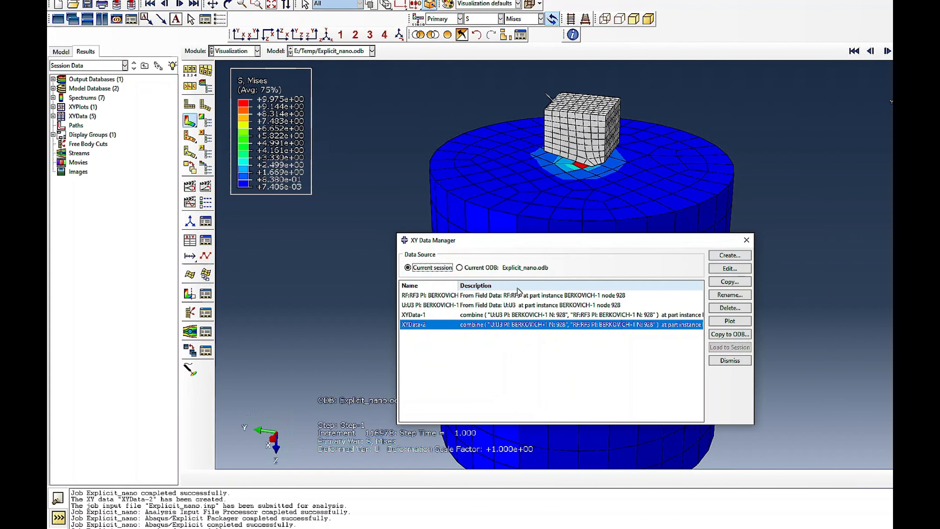
pyautogui.moveTo(507, 296); pyautogui.dragTo(507, 308)
pyautogui.click(731, 308)
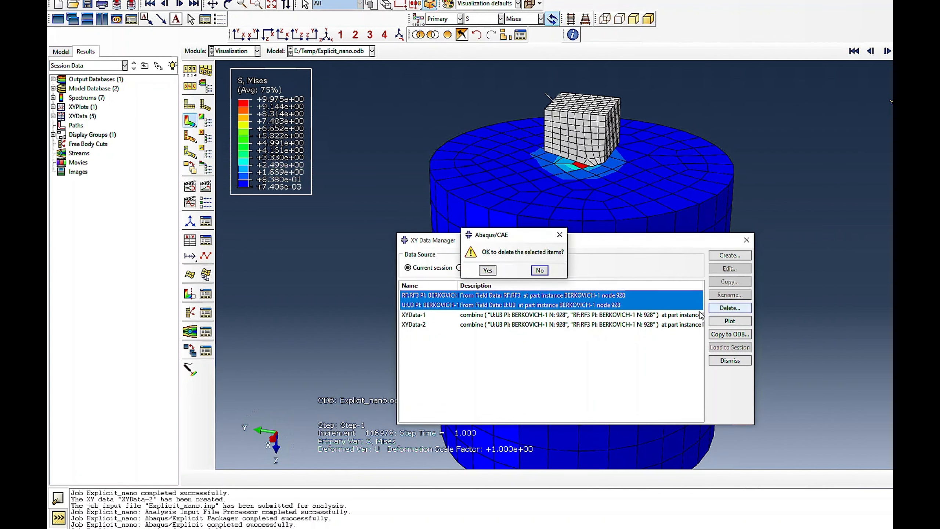
pyautogui.click(491, 270)
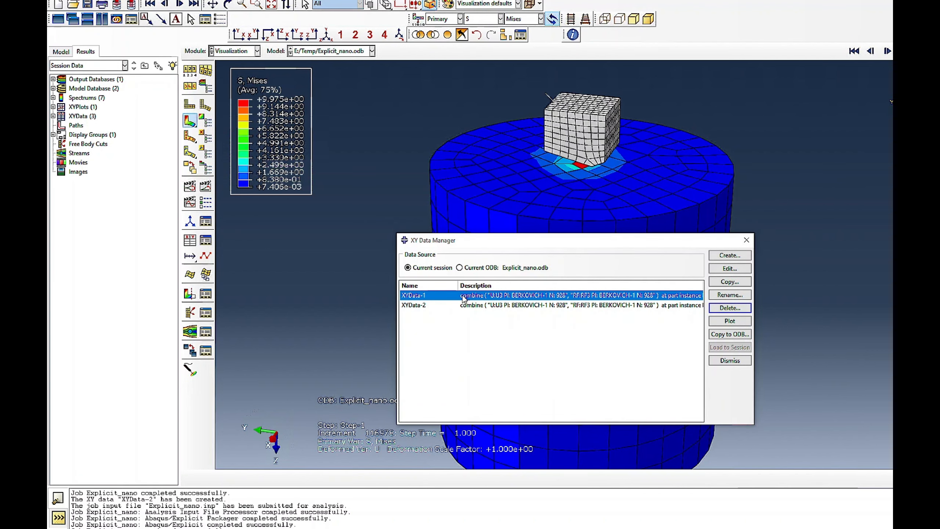
# - Extract RF3 and U3 from ODB field output for the node set REFERENCE_POINT_BERKOVICH-1 and save them as is
pyautogui.moveTo(525, 246); pyautogui.dragTo(257, 208)
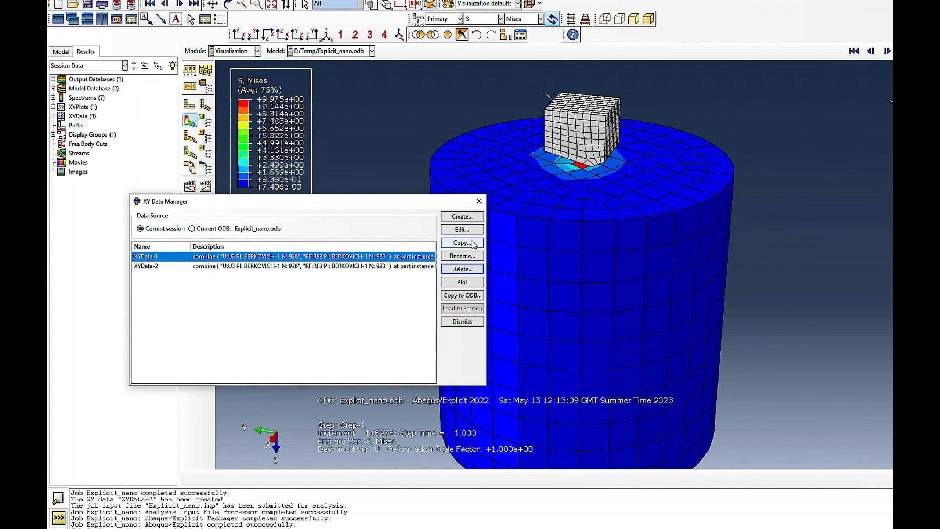
pyautogui.click(462, 216)
pyautogui.click(612, 62)
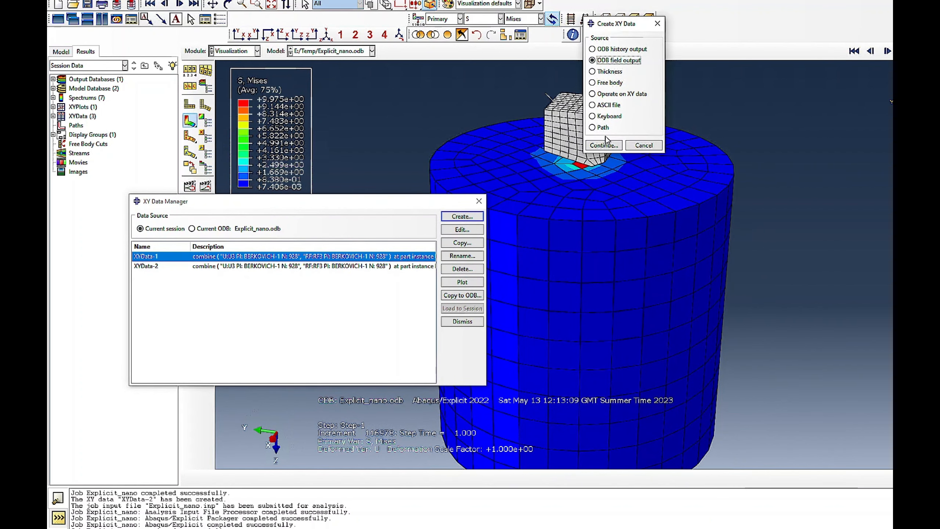
pyautogui.click(604, 145)
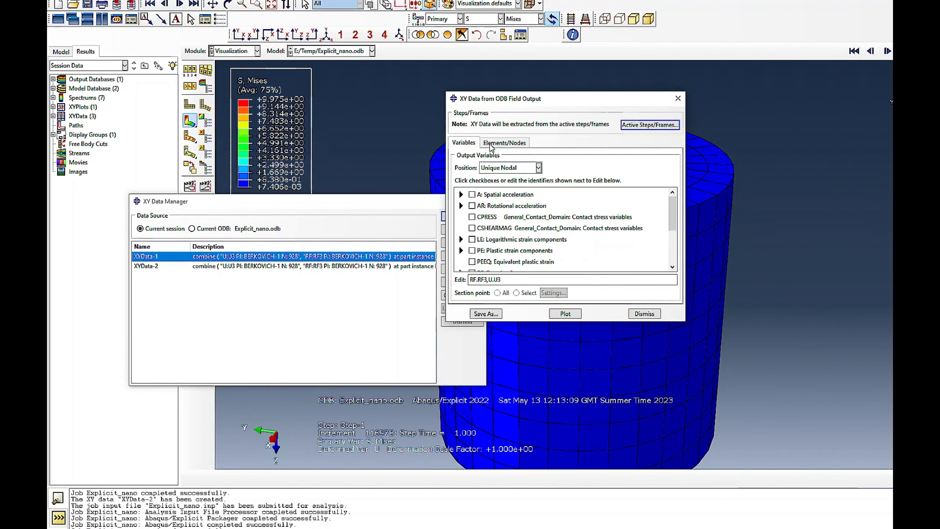
pyautogui.click(491, 146)
pyautogui.click(478, 200)
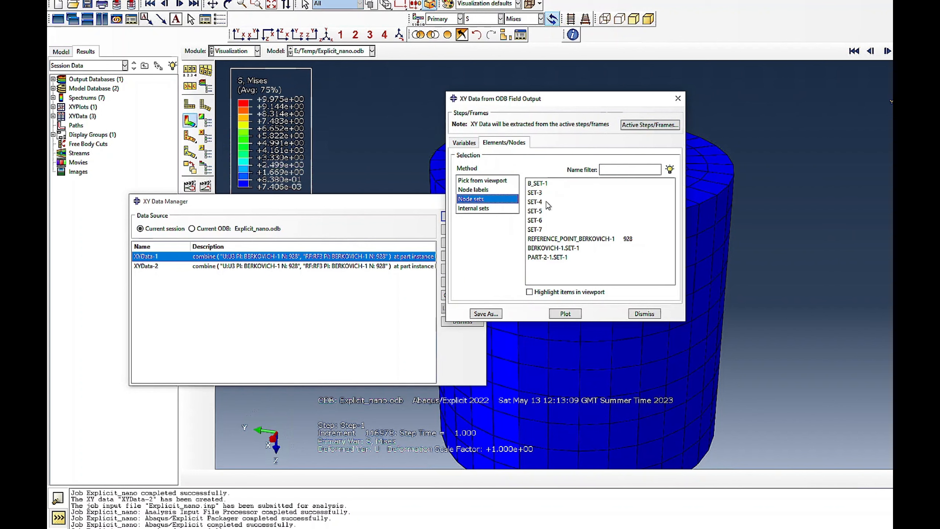
pyautogui.click(570, 238)
pyautogui.click(486, 314)
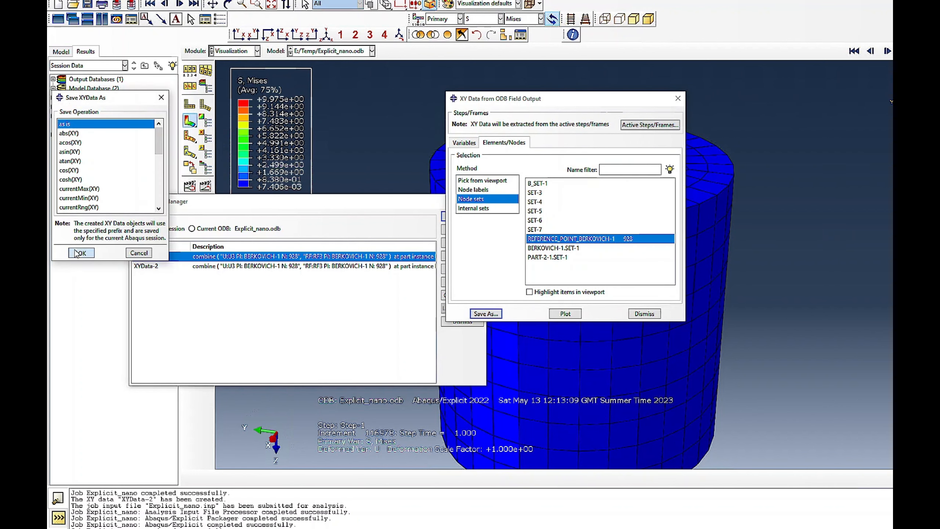
pyautogui.click(77, 254)
pyautogui.click(644, 314)
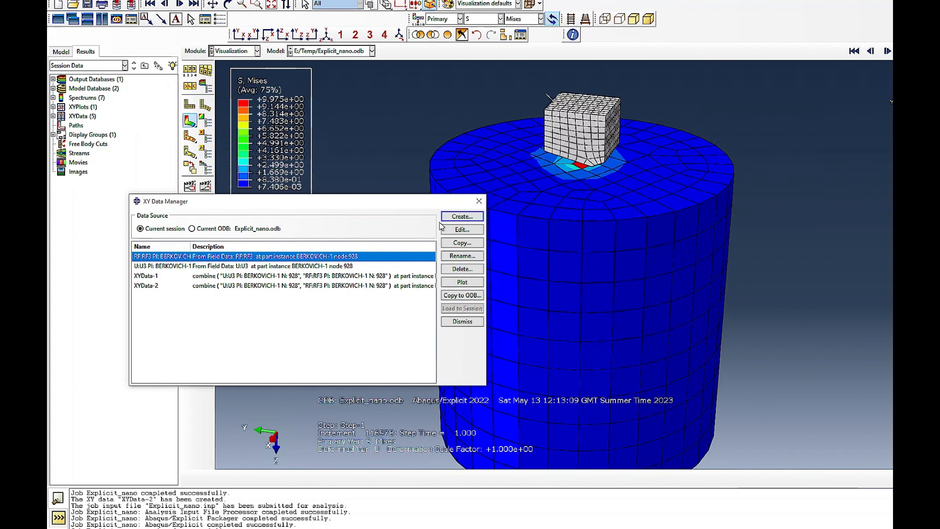
# - Save the combination of the U3 and RF3 data as XYData-3 through Operate on XY data and plot the curve
pyautogui.click(463, 216)
pyautogui.click(879, 277)
pyautogui.doubleClick(667, 183)
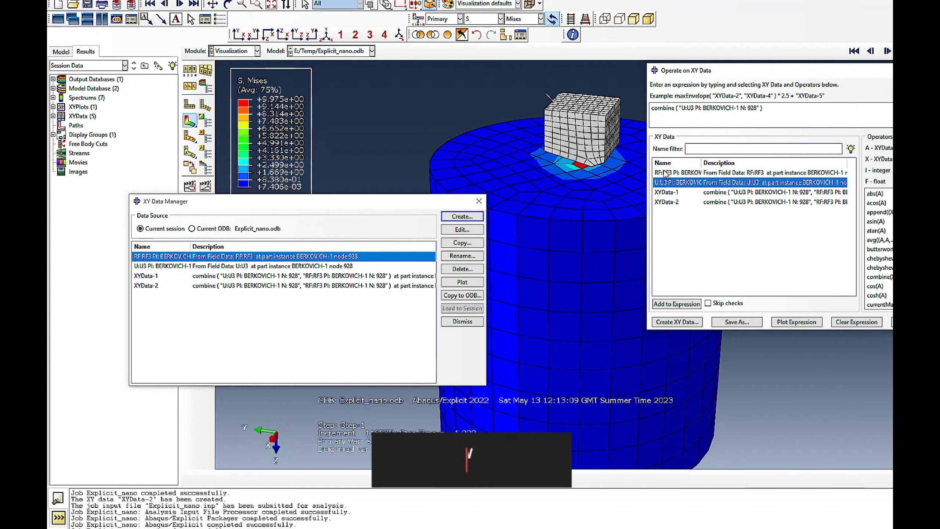
pyautogui.doubleClick(667, 173)
pyautogui.click(736, 321)
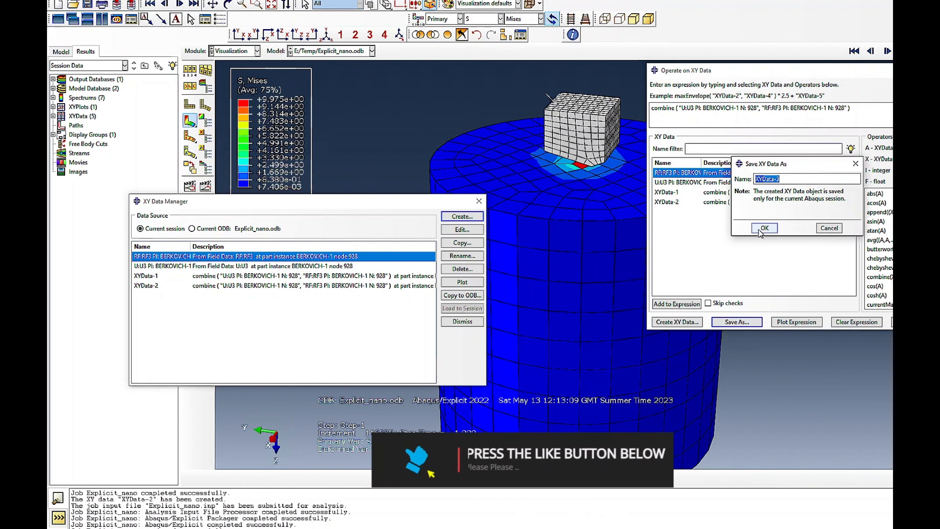
pyautogui.press('Return')
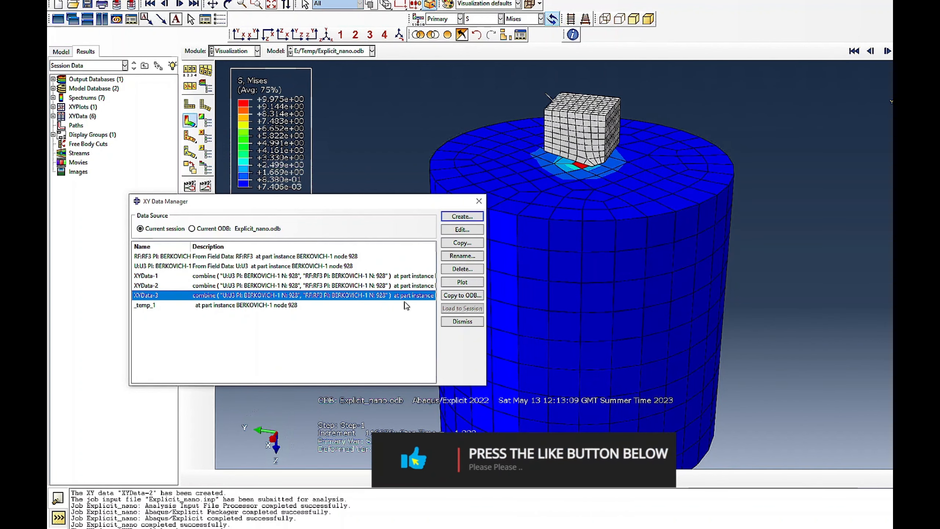
pyautogui.click(462, 282)
pyautogui.moveTo(357, 204); pyautogui.dragTo(471, 163)
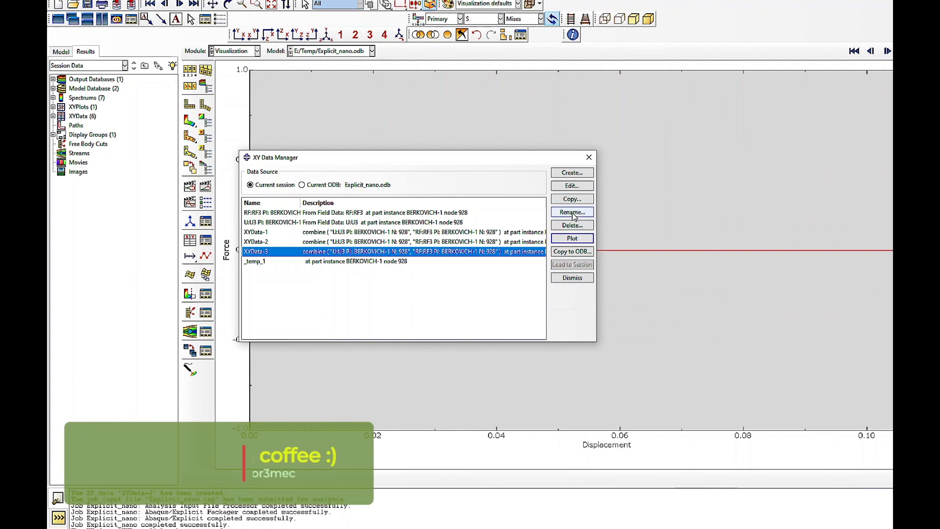
# - Examine which output variables and position options are available for extracting XY data from ODB field output
pyautogui.click(560, 175)
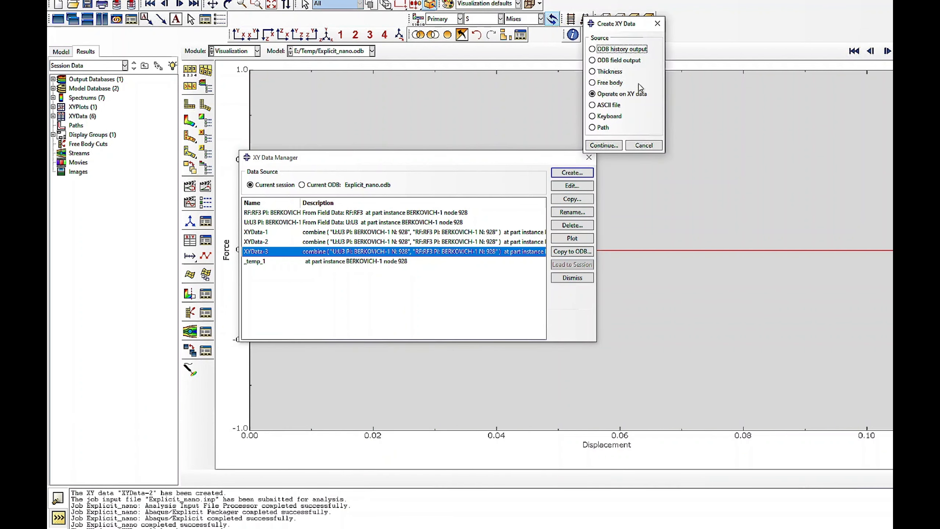
pyautogui.click(607, 62)
pyautogui.click(602, 146)
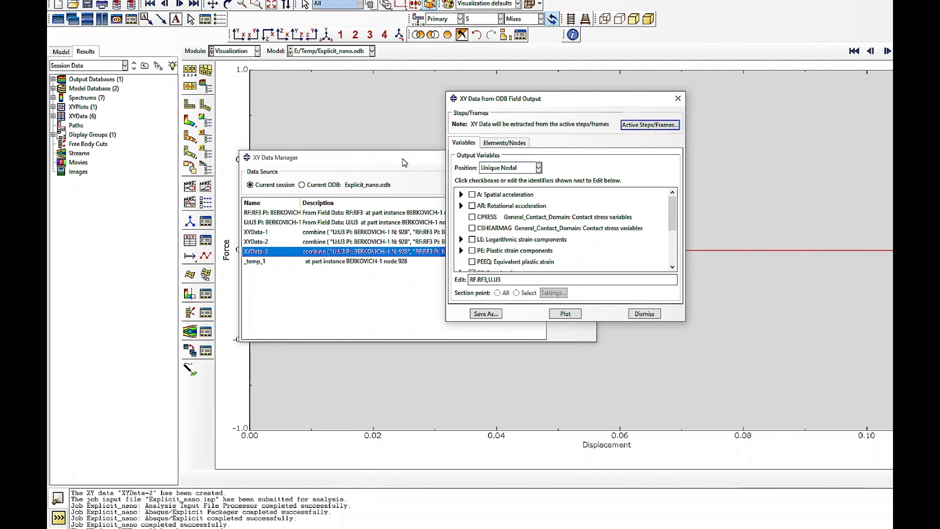
pyautogui.scroll(-2, 546, 250)
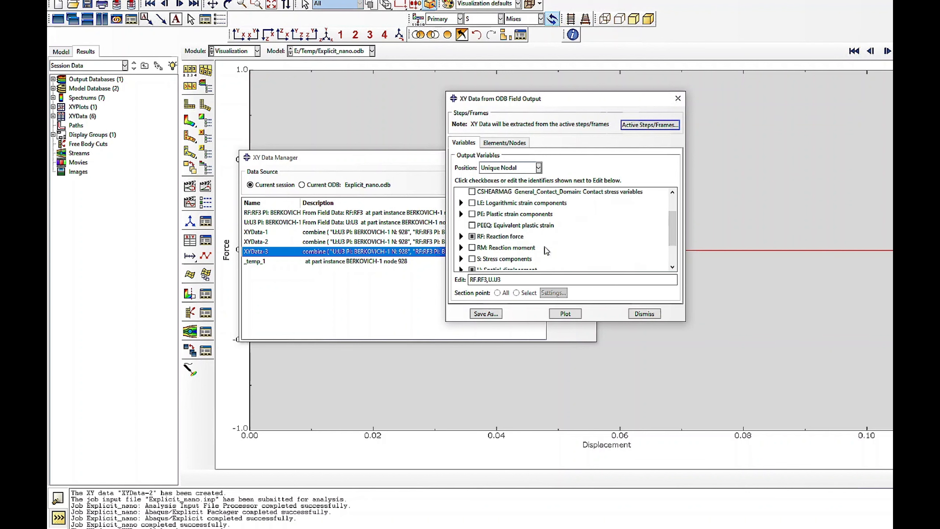
pyautogui.scroll(1, 545, 250)
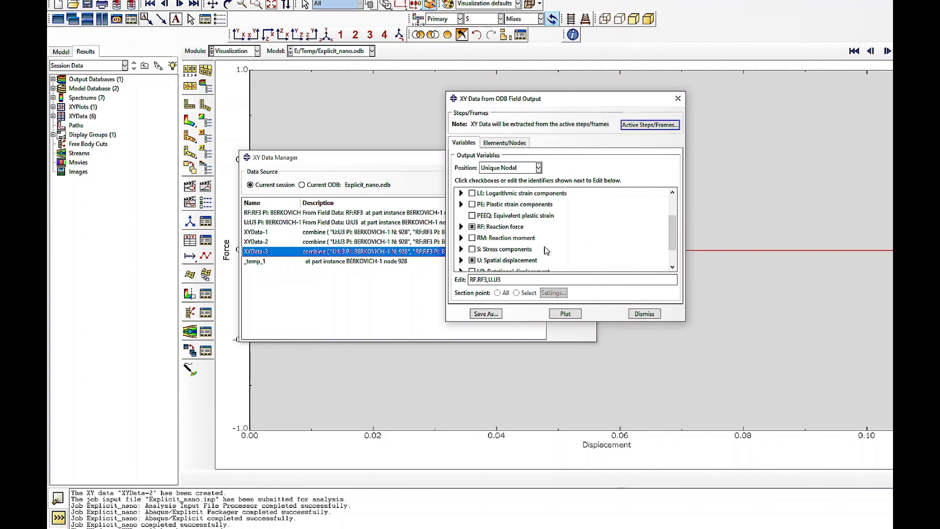
pyautogui.scroll(2, 545, 248)
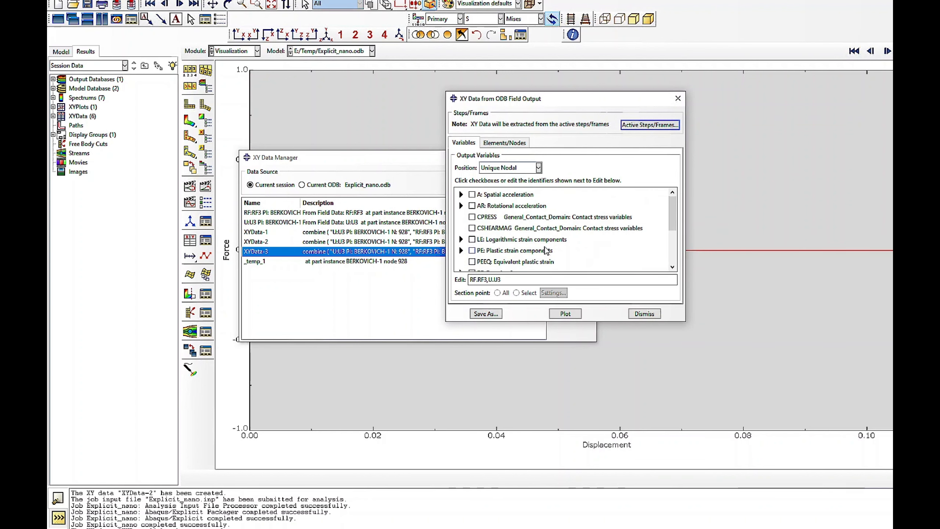
pyautogui.click(507, 171)
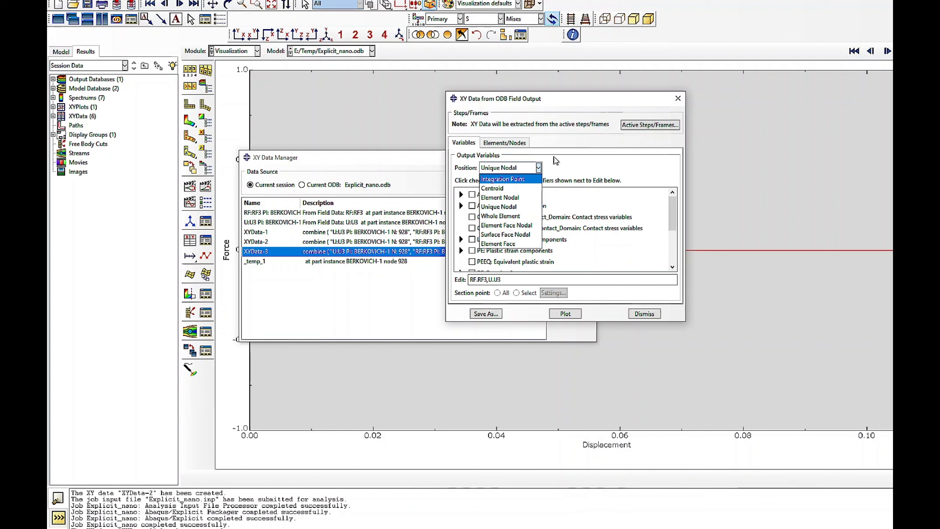
pyautogui.click(580, 164)
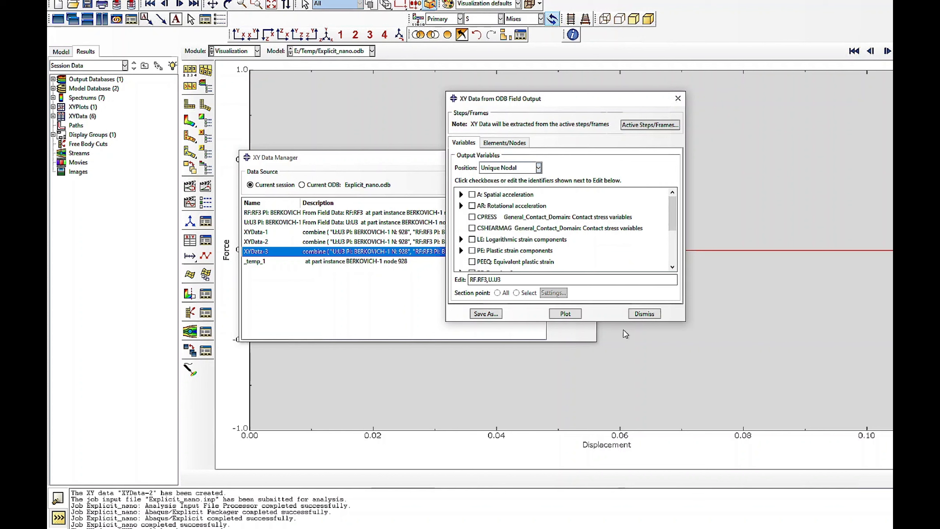
pyautogui.click(637, 313)
# - Add CF, Concentrated forces and moments, to the F-Output-1 field output request in the Step module
pyautogui.click(232, 52)
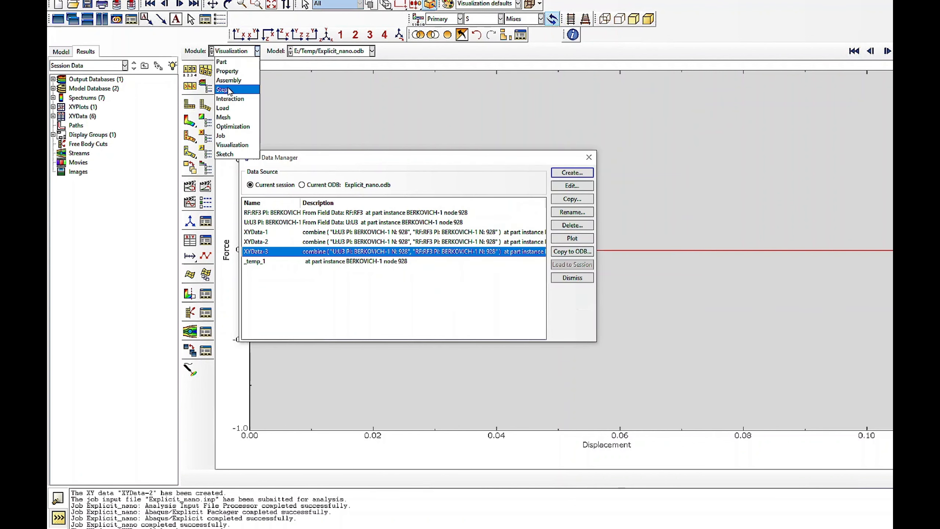
pyautogui.click(226, 90)
pyautogui.click(207, 90)
pyautogui.click(343, 73)
pyautogui.click(293, 152)
pyautogui.scroll(-2, 367, 191)
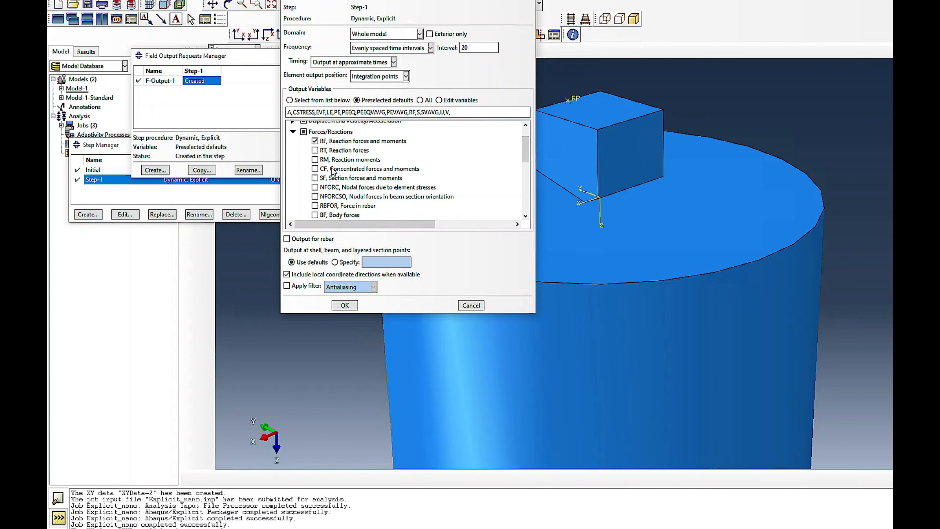
pyautogui.click(316, 169)
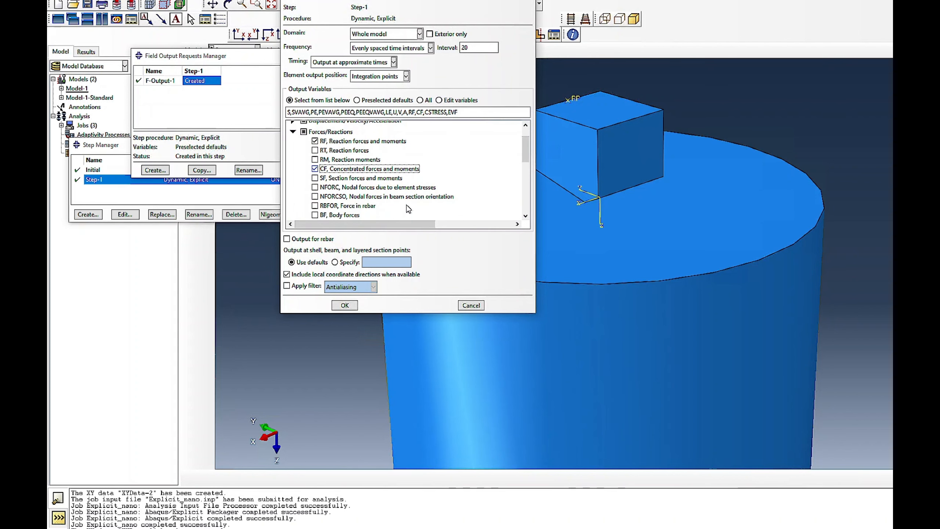
pyautogui.click(345, 306)
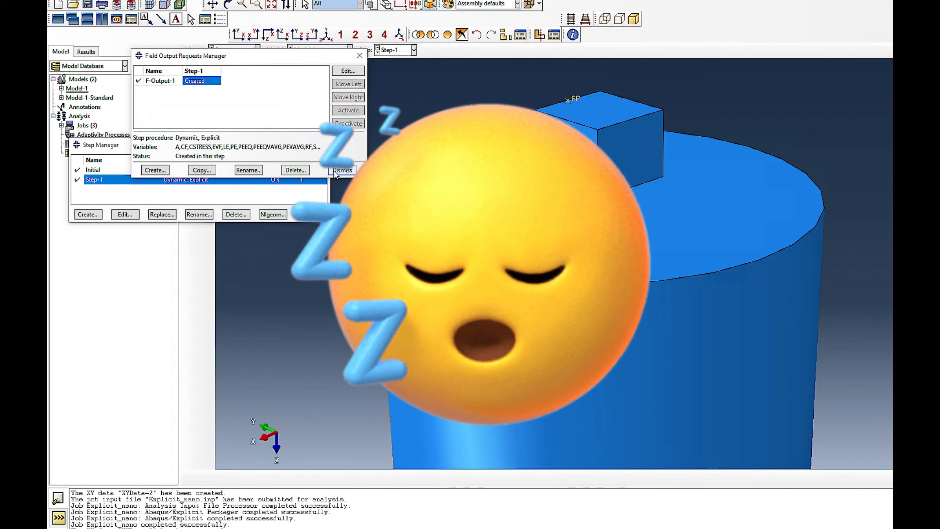
pyautogui.click(342, 171)
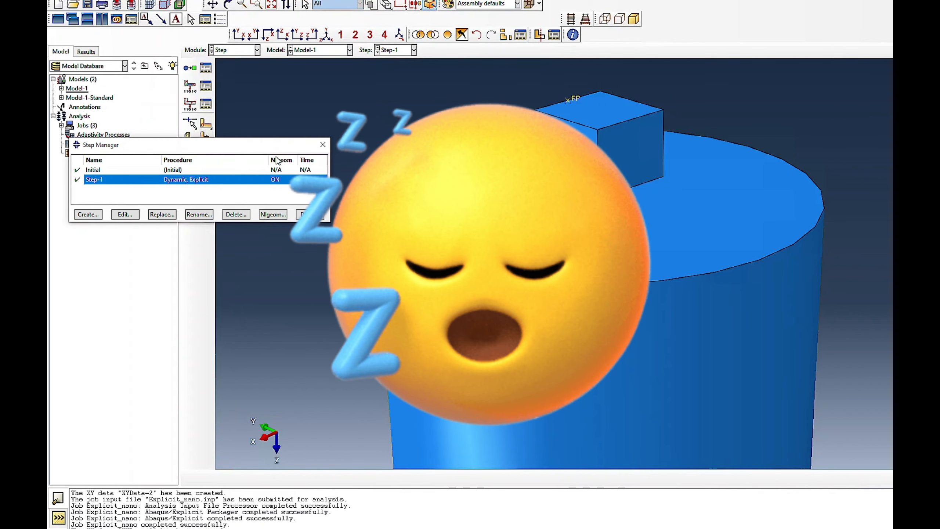
# - Resubmit the Explicit_nano job for analysis in the Job module, monitor its run and close the monitor
pyautogui.click(228, 50)
pyautogui.click(221, 134)
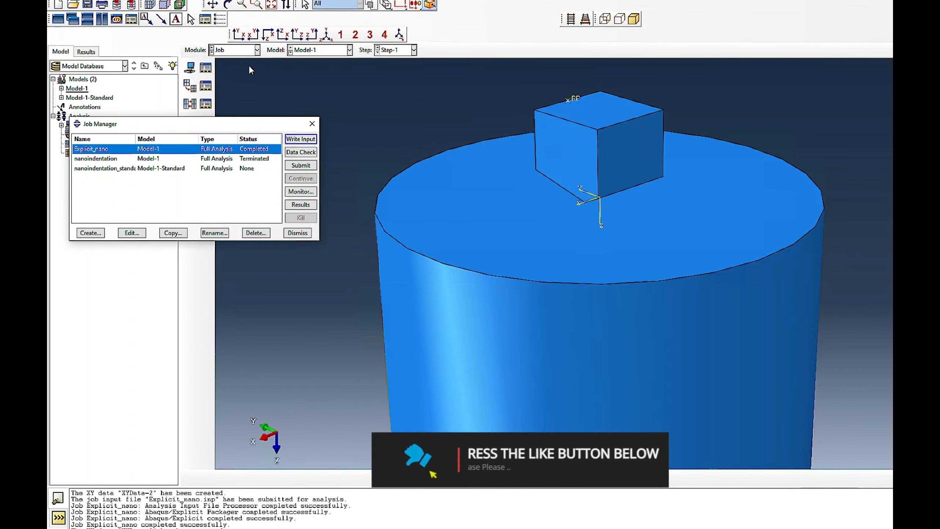
pyautogui.click(233, 50)
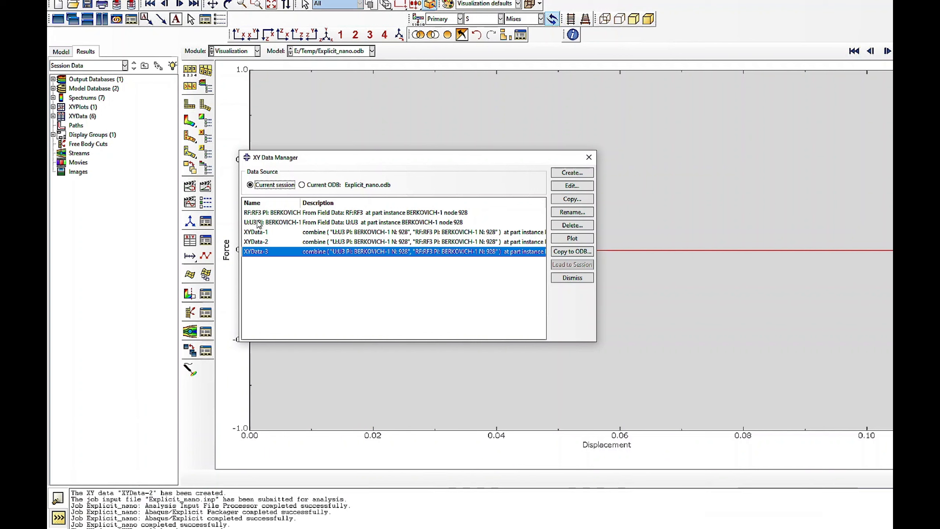
pyautogui.moveTo(259, 213); pyautogui.dragTo(261, 223)
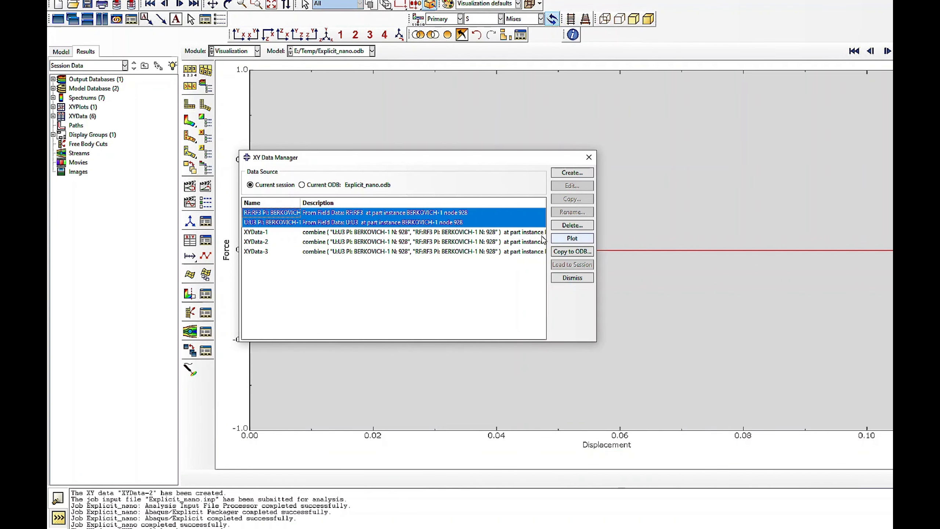
pyautogui.click(257, 50)
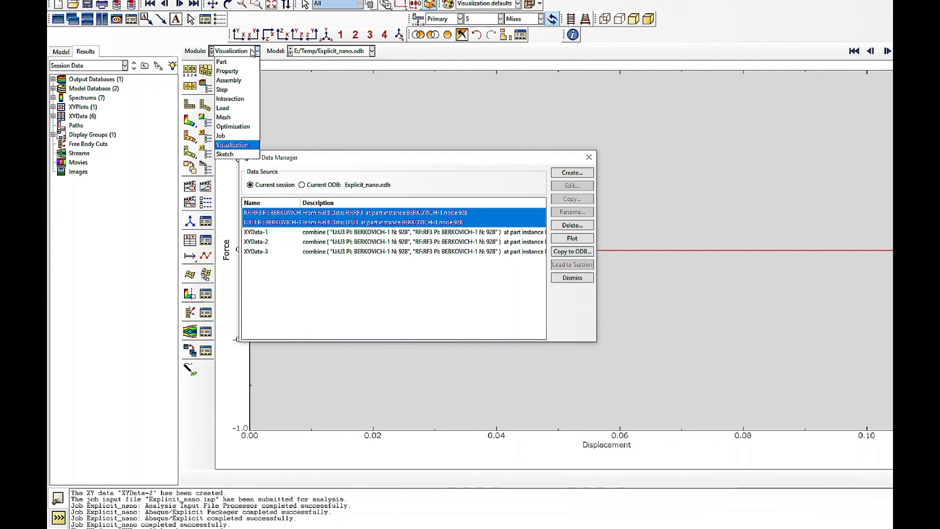
pyautogui.click(230, 136)
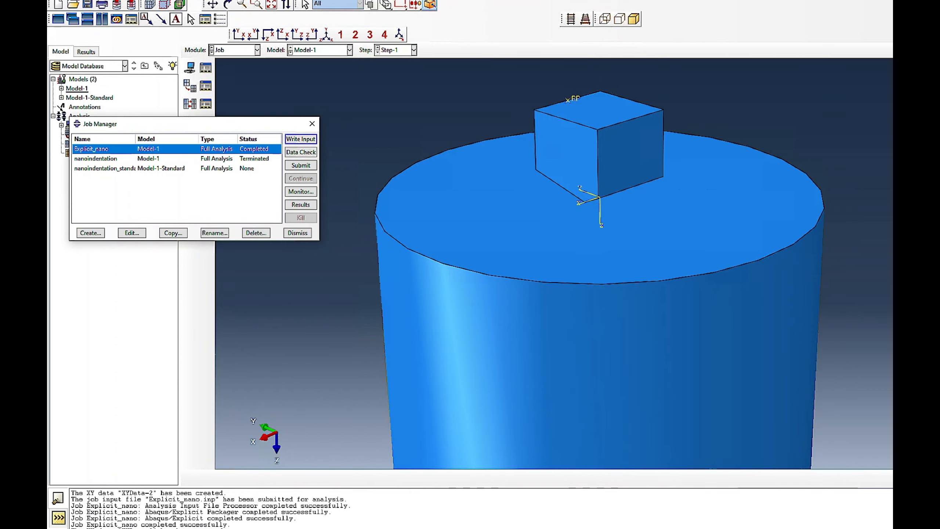
pyautogui.click(300, 167)
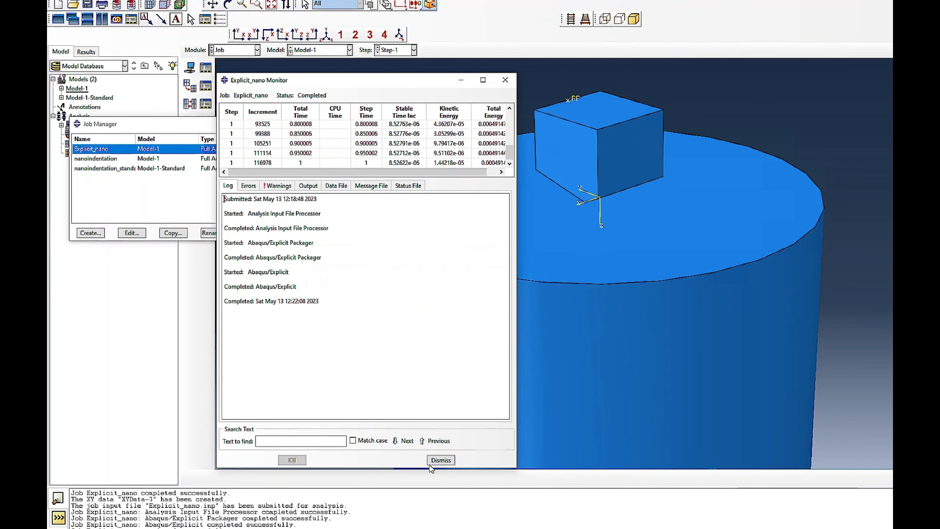
pyautogui.click(440, 459)
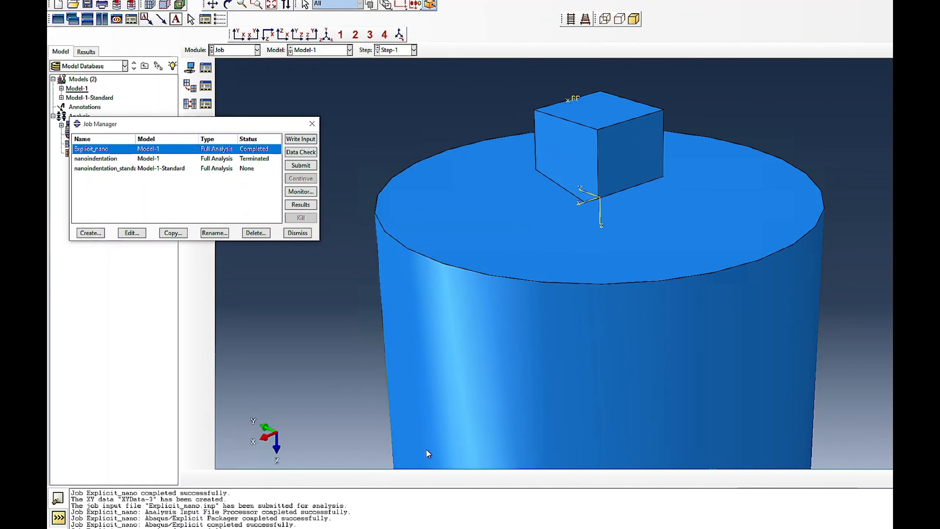
# - Open the Explicit_nano results and delete the old RF3 and U3 field data from the XY Data Manager
pyautogui.click(296, 207)
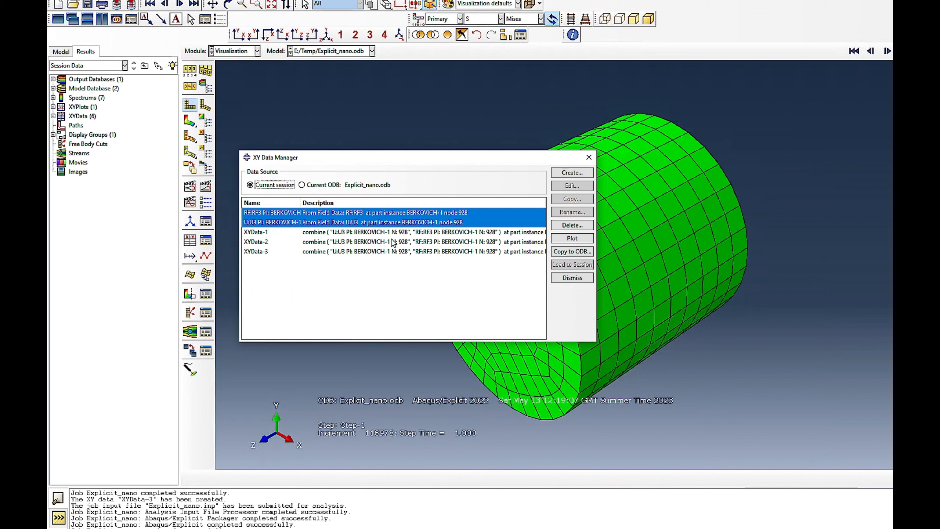
pyautogui.click(568, 226)
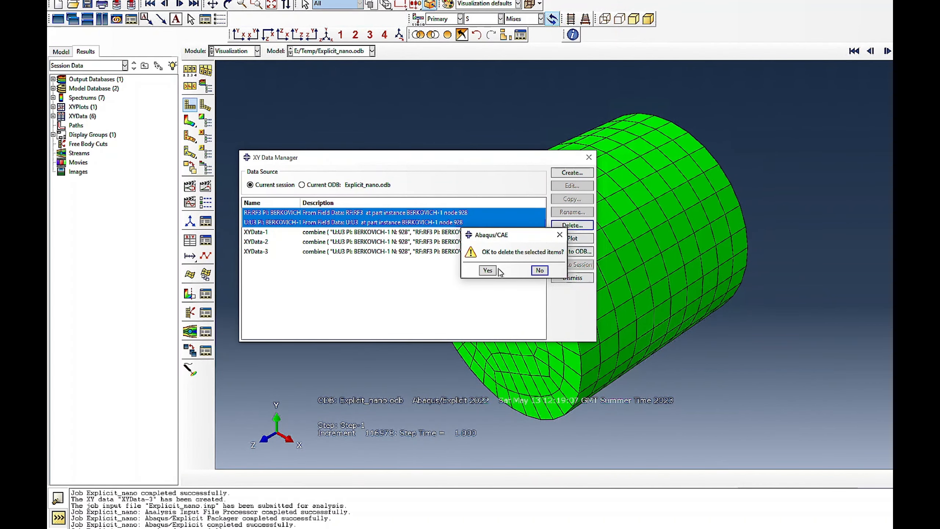
pyautogui.click(489, 273)
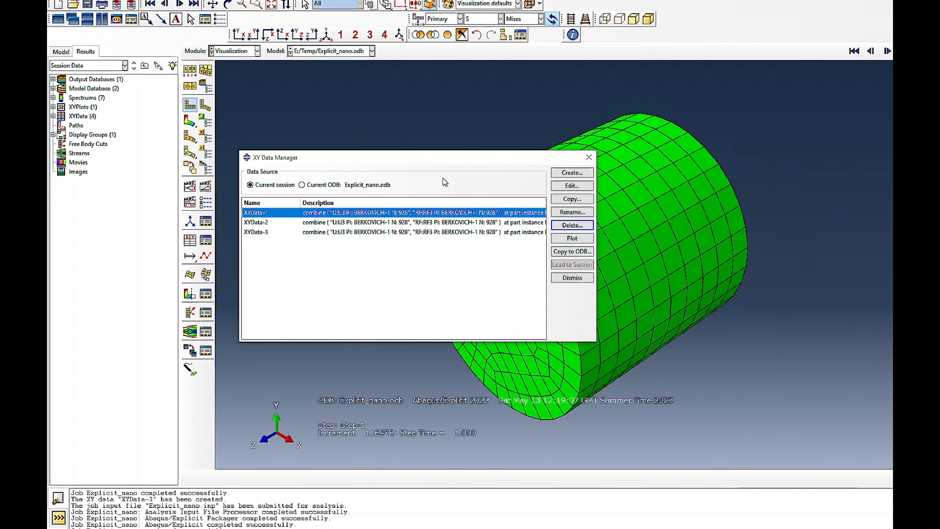
# - Plot the Mises stress contours on the deformed shape and rotate the model to inspect the contact area beneath the indenter
pyautogui.moveTo(455, 164); pyautogui.dragTo(306, 142)
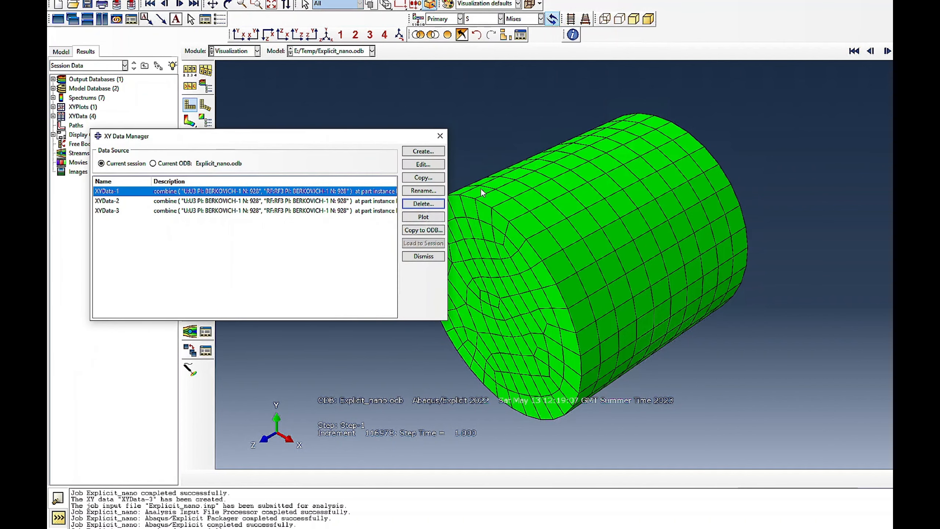
pyautogui.click(190, 121)
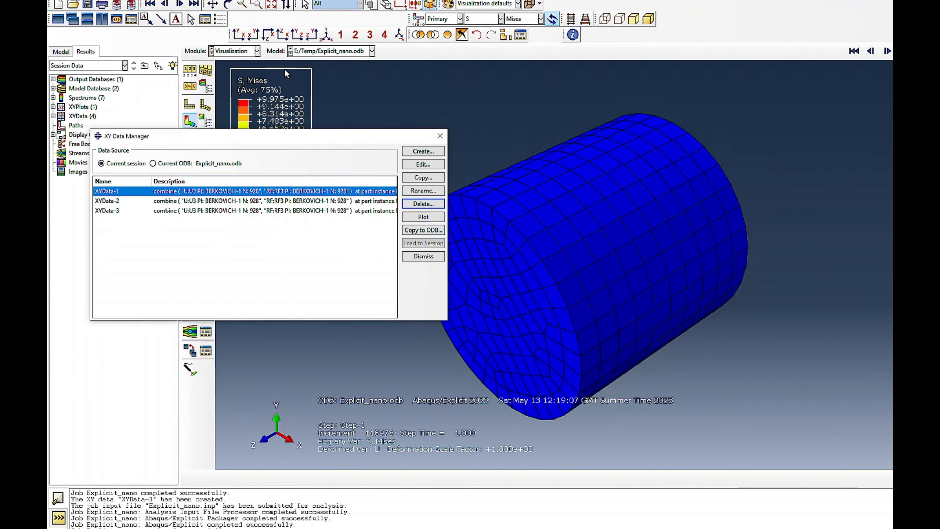
pyautogui.click(229, 3)
pyautogui.moveTo(579, 207); pyautogui.dragTo(555, 269)
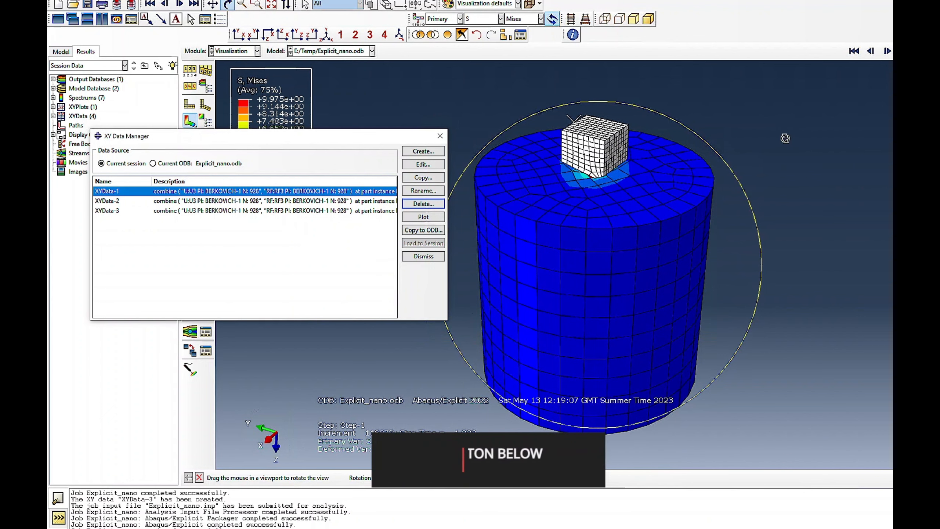
pyautogui.moveTo(577, 206); pyautogui.dragTo(578, 184)
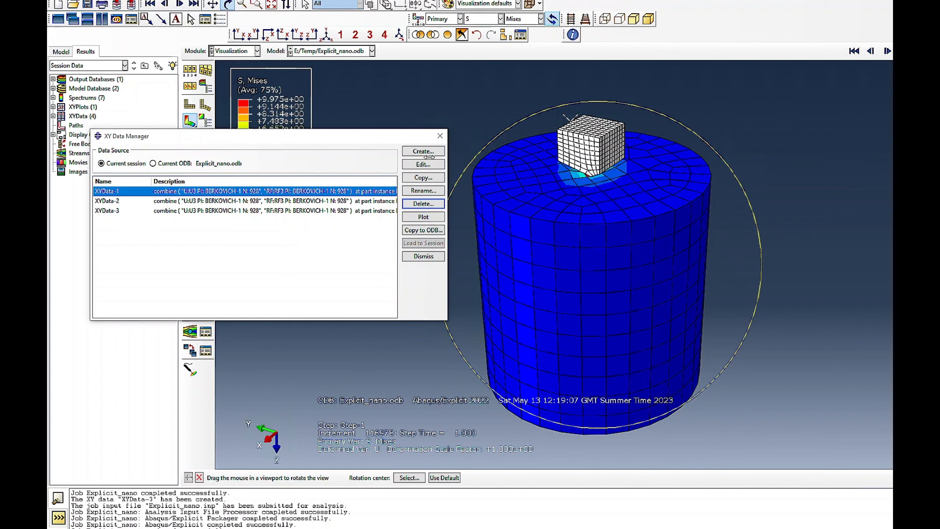
# - Create XY data from ODB field output at the Unique Nodal position, adding point load CF3 to RF3 and U3
pyautogui.click(411, 152)
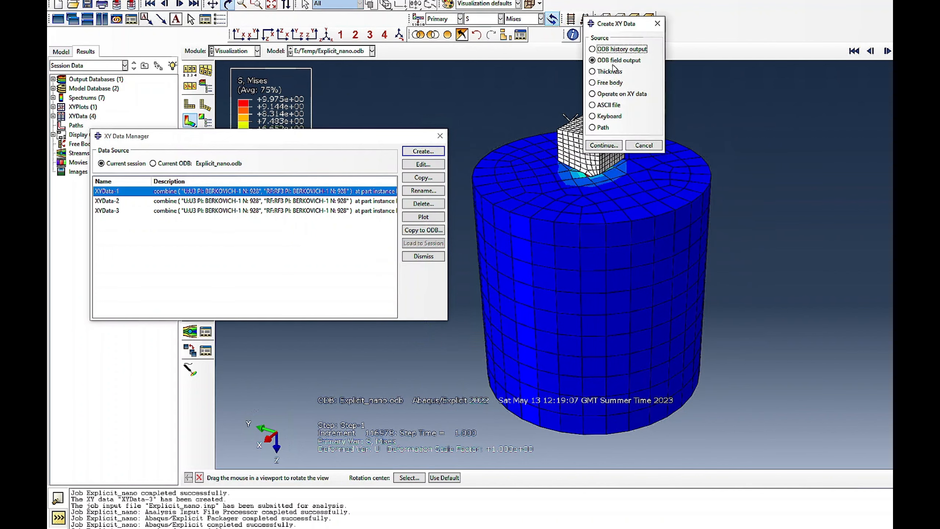
pyautogui.click(605, 143)
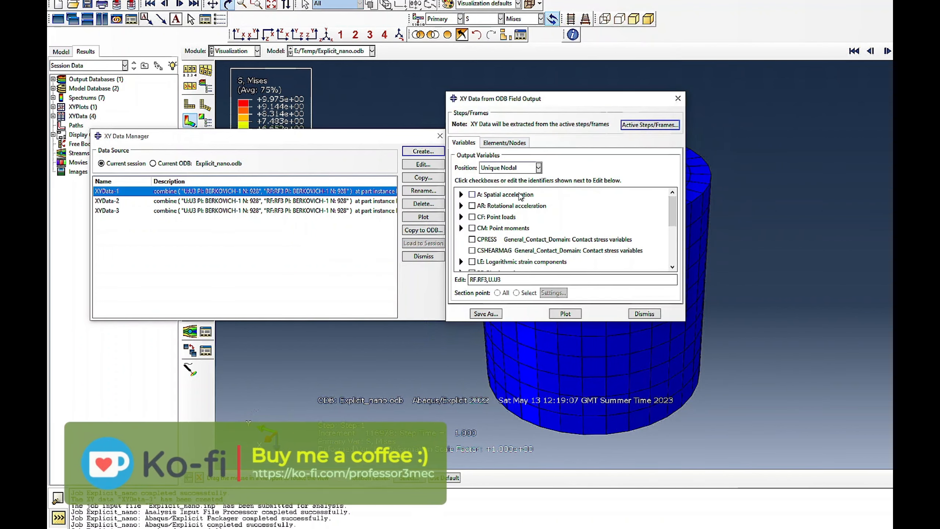
pyautogui.click(504, 143)
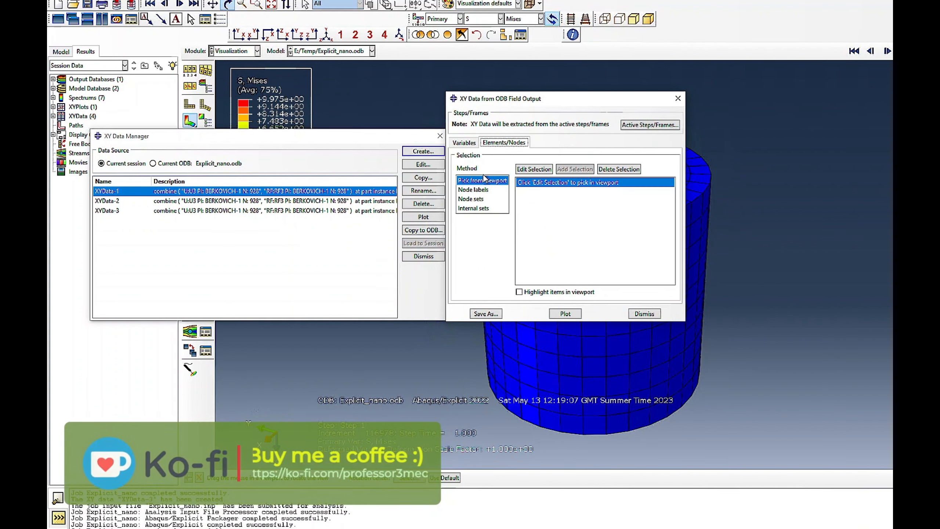
pyautogui.click(463, 143)
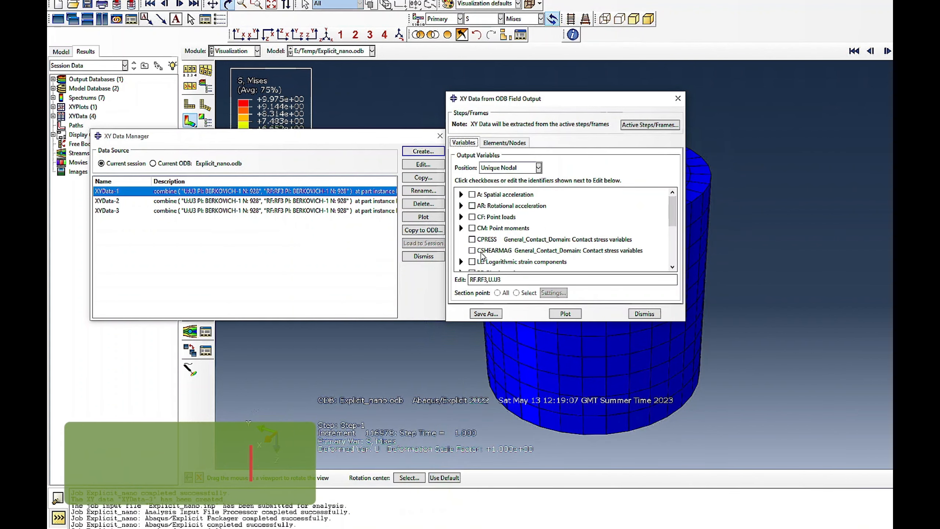
pyautogui.click(461, 217)
pyautogui.click(483, 254)
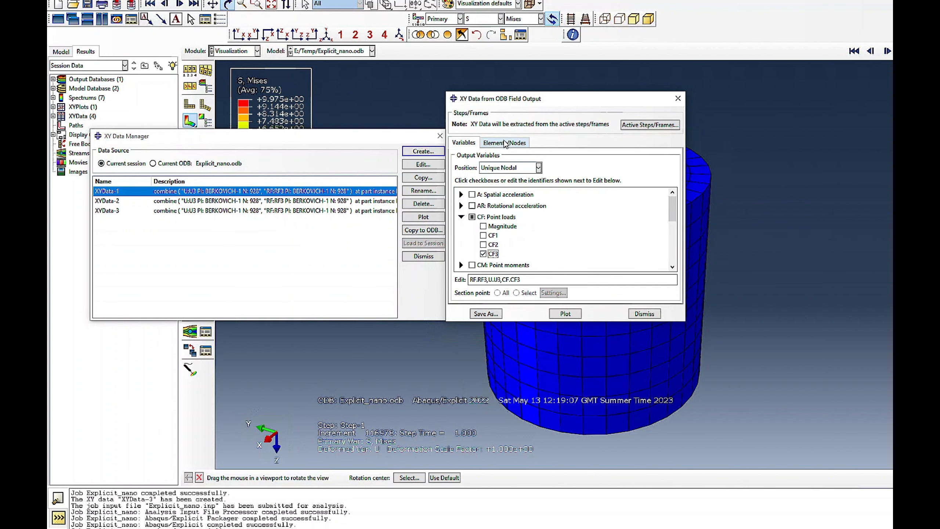
# - Choose the node set REFERENCE_POINT_BERKOVICH-1 and save its CF3, RF3 and U3 field data
pyautogui.click(505, 143)
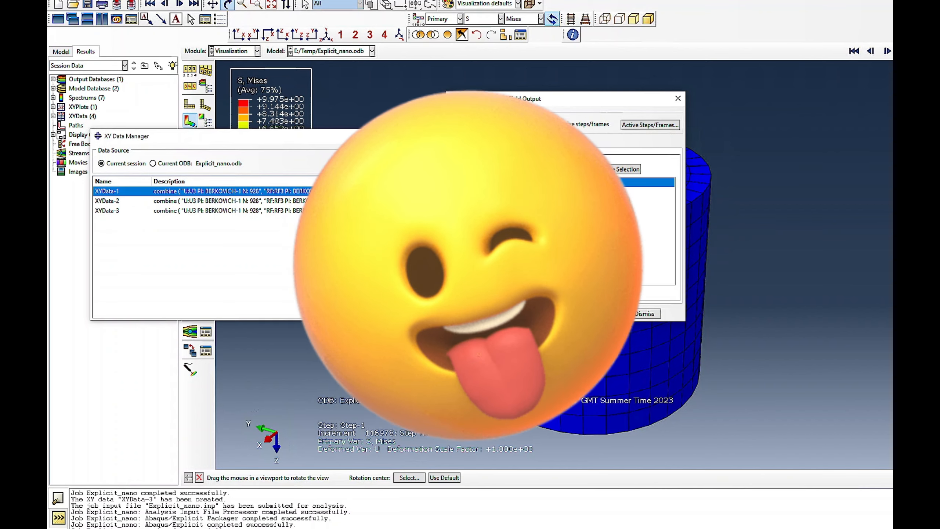
pyautogui.click(478, 199)
pyautogui.click(567, 239)
pyautogui.click(485, 314)
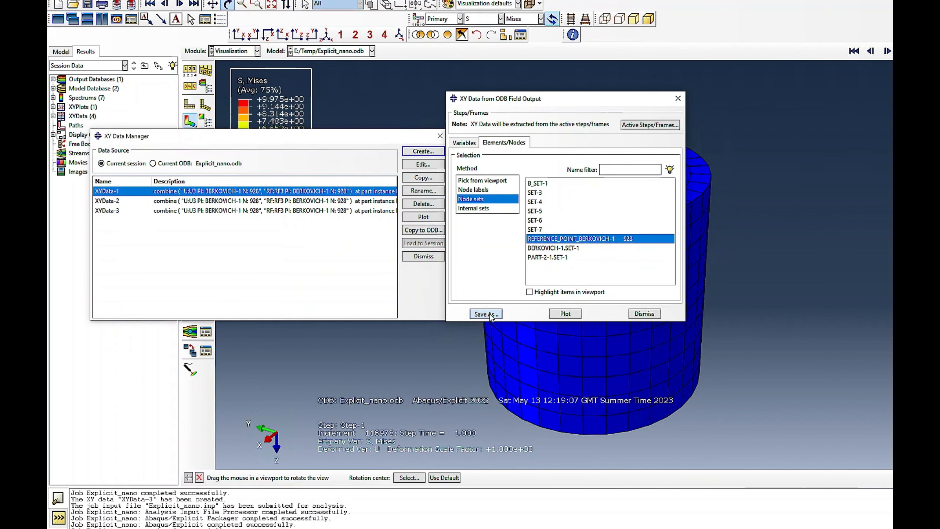
pyautogui.click(82, 269)
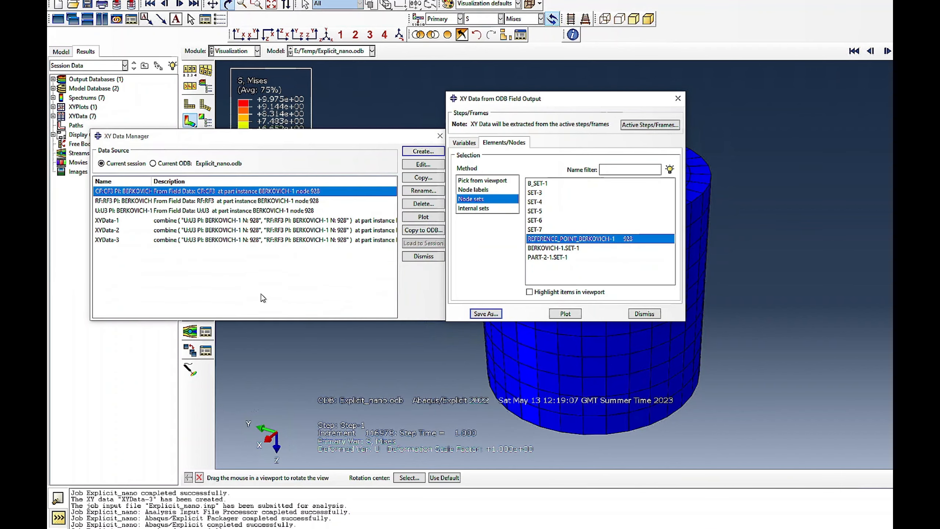
pyautogui.click(630, 313)
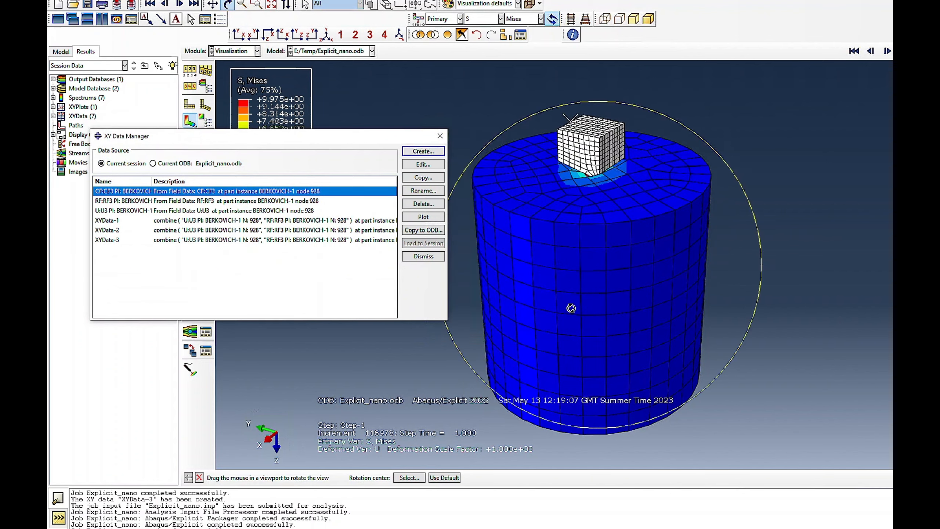
# - Plot the CF3 and RF3 data against time and delete the RF3 data set
pyautogui.click(423, 217)
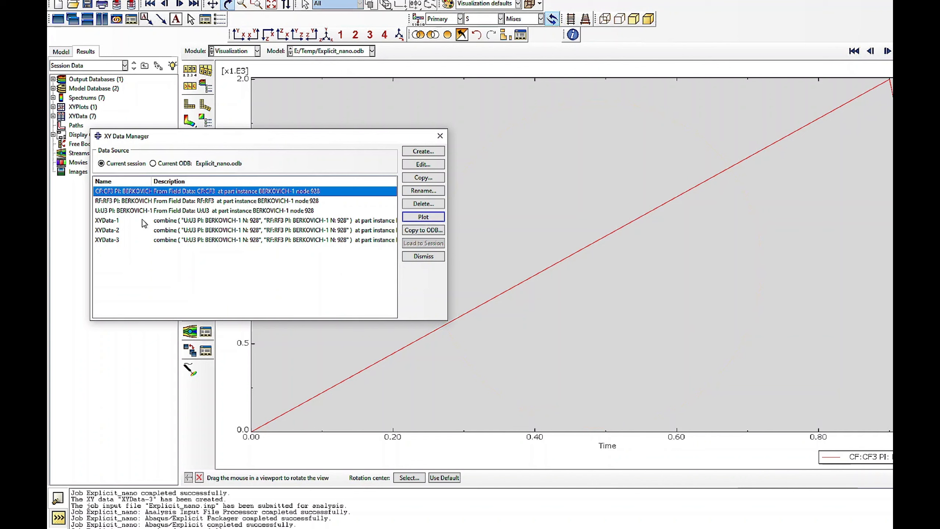
pyautogui.click(115, 202)
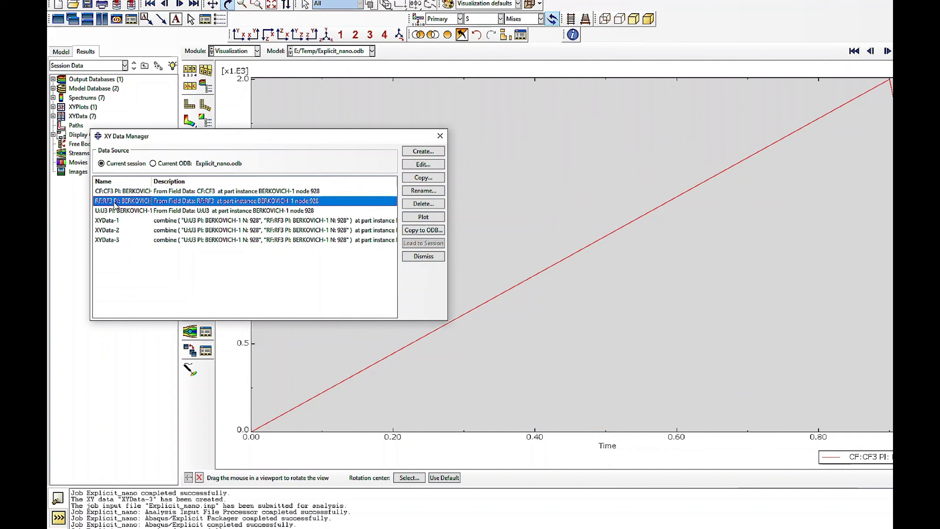
pyautogui.click(412, 218)
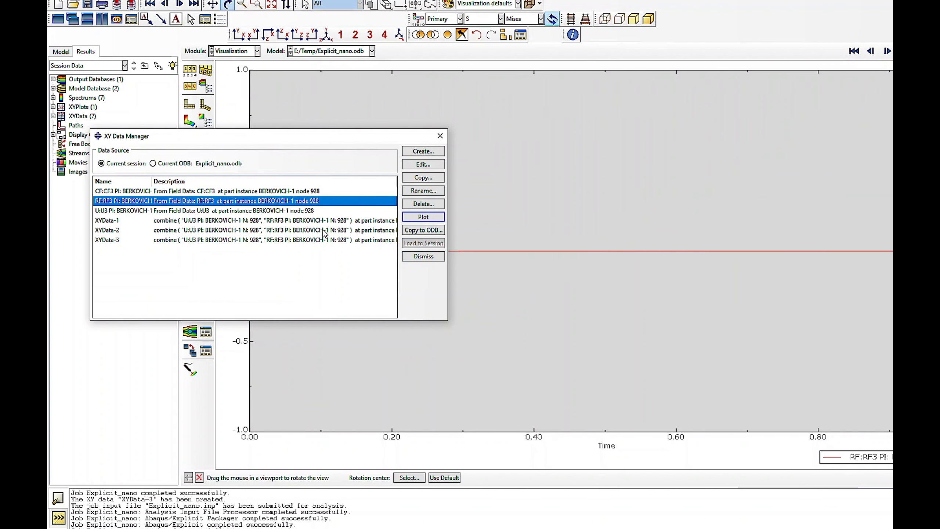
pyautogui.click(423, 204)
pyautogui.press('Escape')
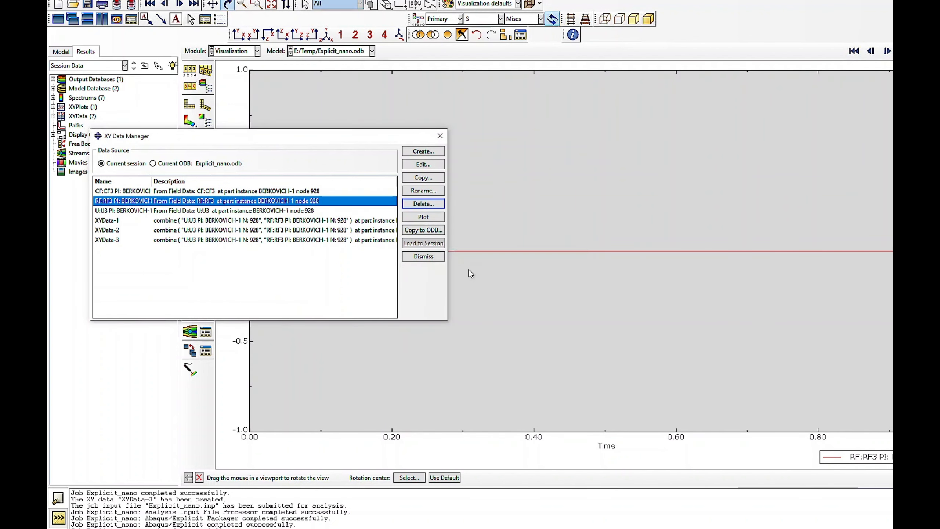
# - Build a combine expression through Operate on XY data with U3 as the first argument and CF3 as the second
pyautogui.click(412, 151)
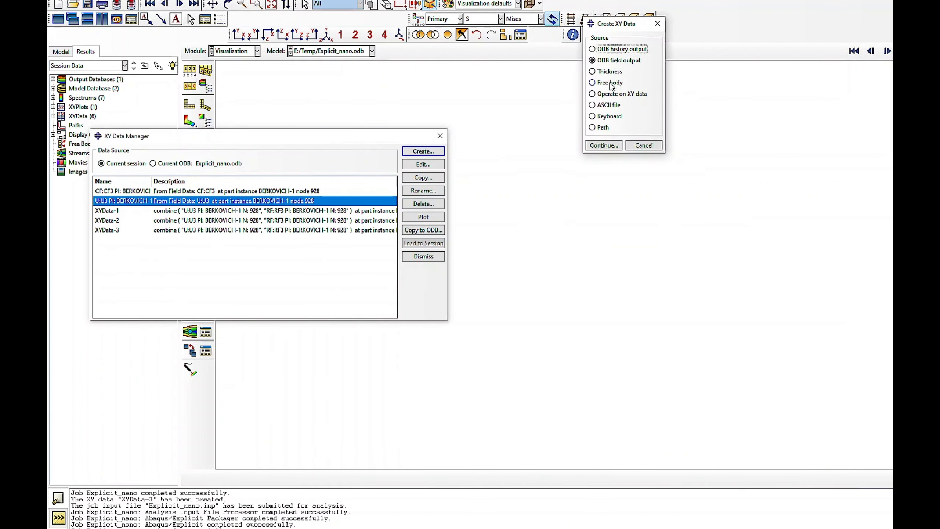
pyautogui.click(611, 93)
pyautogui.click(603, 145)
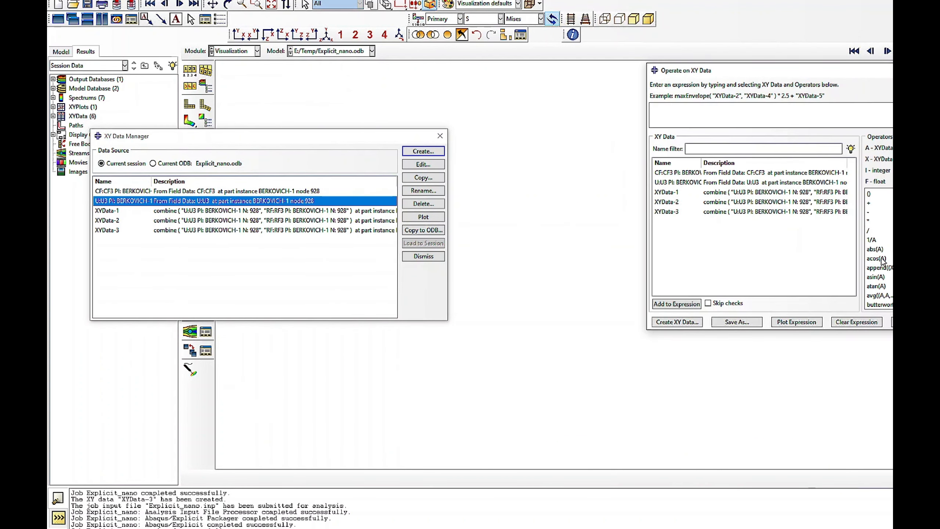
pyautogui.scroll(-2, 883, 260)
pyautogui.click(879, 276)
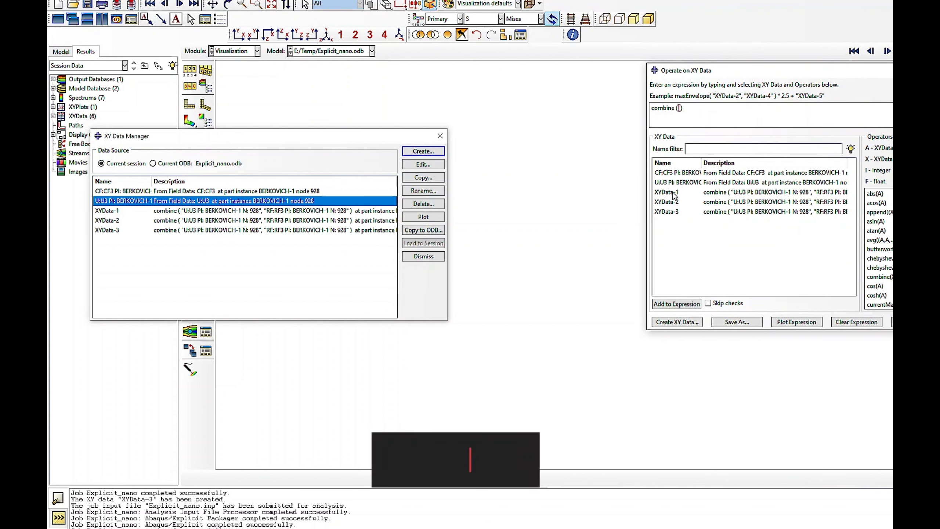
pyautogui.click(674, 182)
pyautogui.click(672, 173)
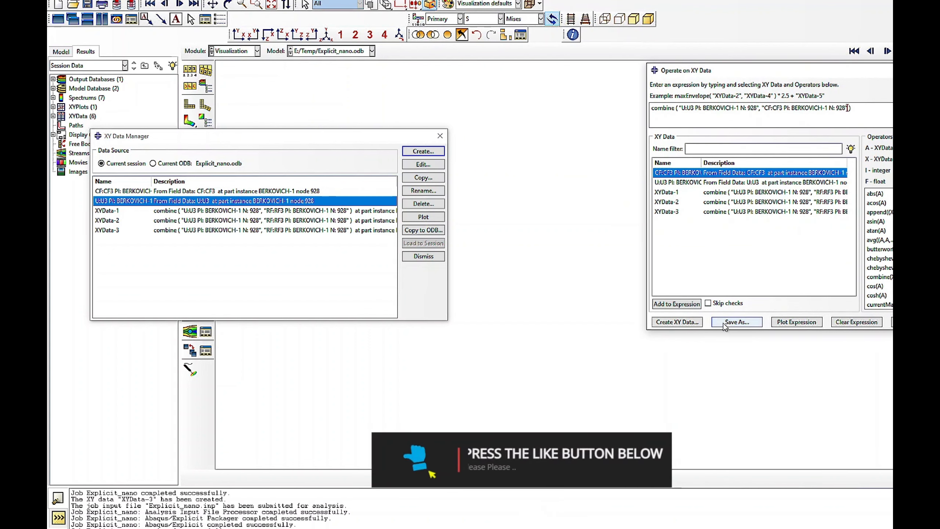
# - Save the combined U3 and CF3 data as XYData-4 and plot its force–displacement curve
pyautogui.click(736, 322)
pyautogui.click(764, 228)
pyautogui.click(677, 321)
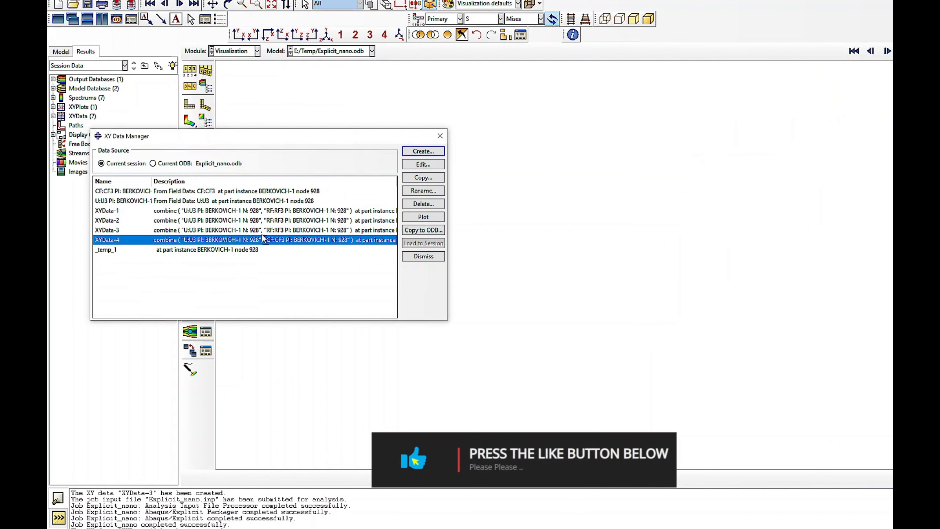
pyautogui.click(423, 217)
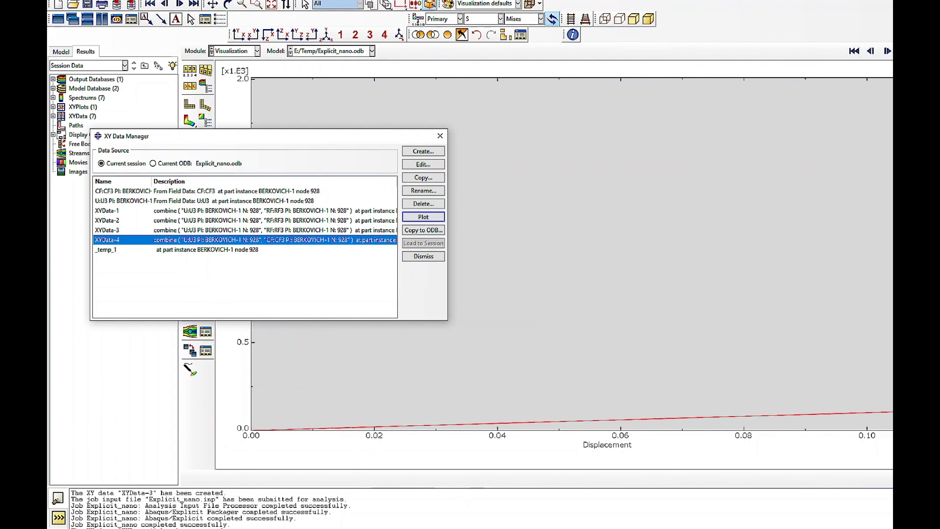
# - Plot XYData-3 and XYData-4 together to compare their force–displacement curves
pyautogui.moveTo(224, 138); pyautogui.dragTo(410, 92)
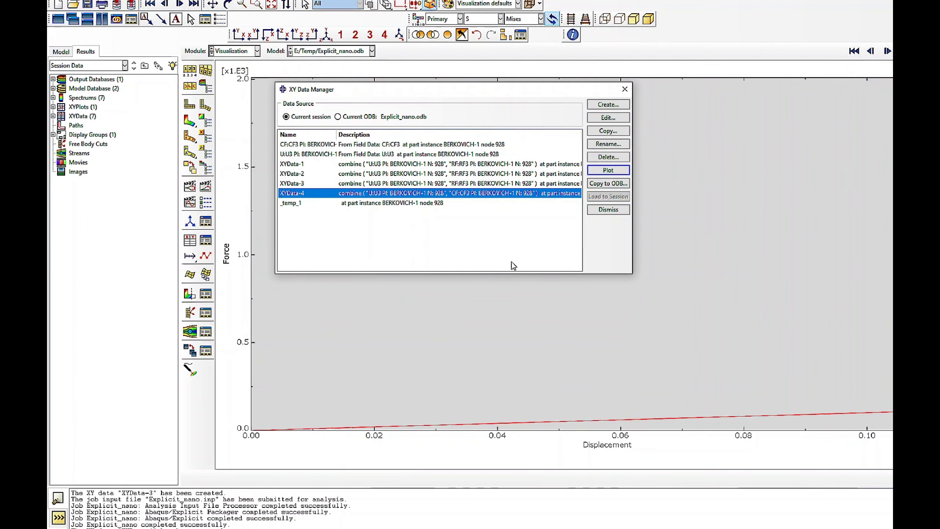
pyautogui.keyDown('shift'); pyautogui.click(319, 184); pyautogui.keyUp('shift')
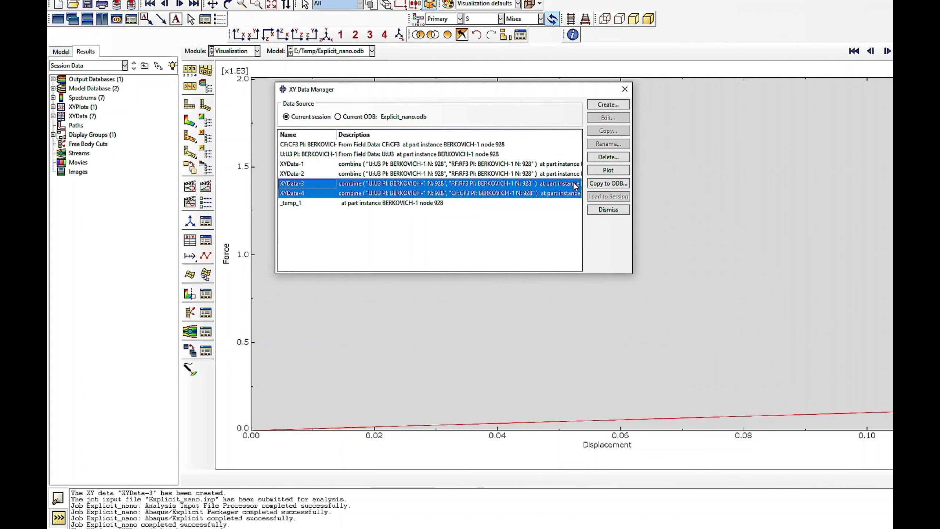
pyautogui.click(608, 170)
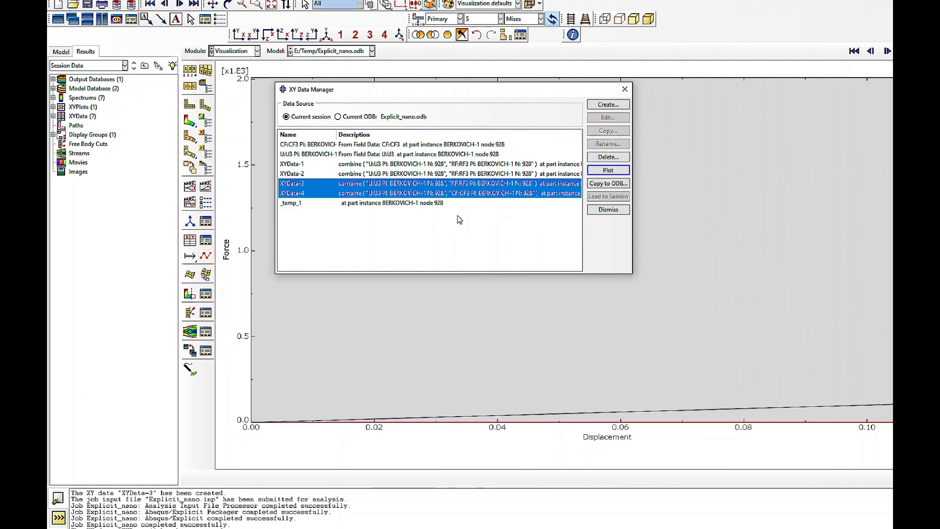
# - Plot XYData-3 on its own and delete that data set
pyautogui.click(403, 183)
pyautogui.click(608, 170)
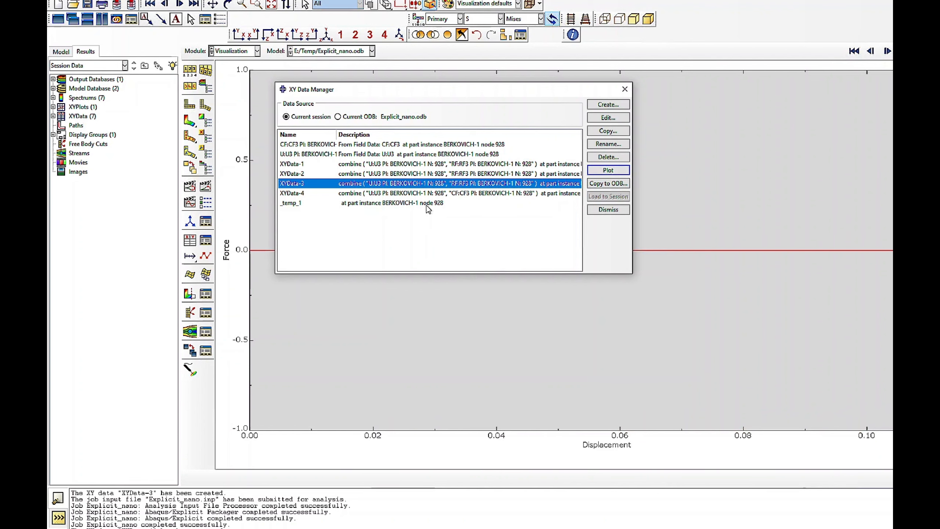
pyautogui.click(609, 157)
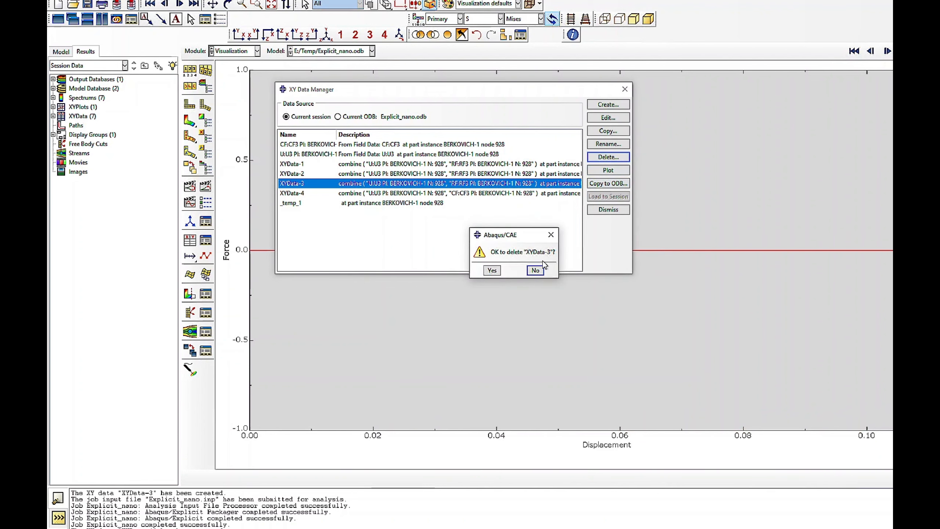
pyautogui.click(491, 270)
# - Plot the XYData-2 force–displacement curve and the XYData-4 curve one after the other for inspection
pyautogui.click(349, 174)
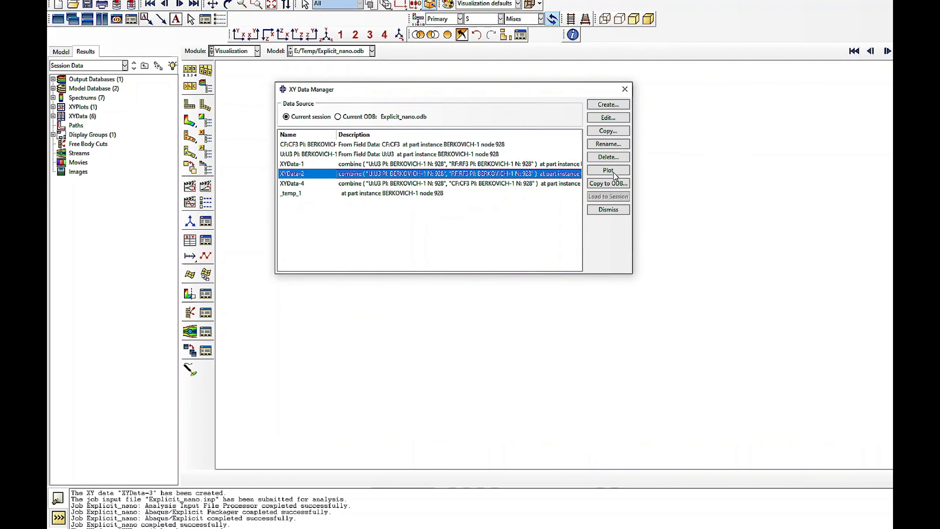
pyautogui.click(613, 171)
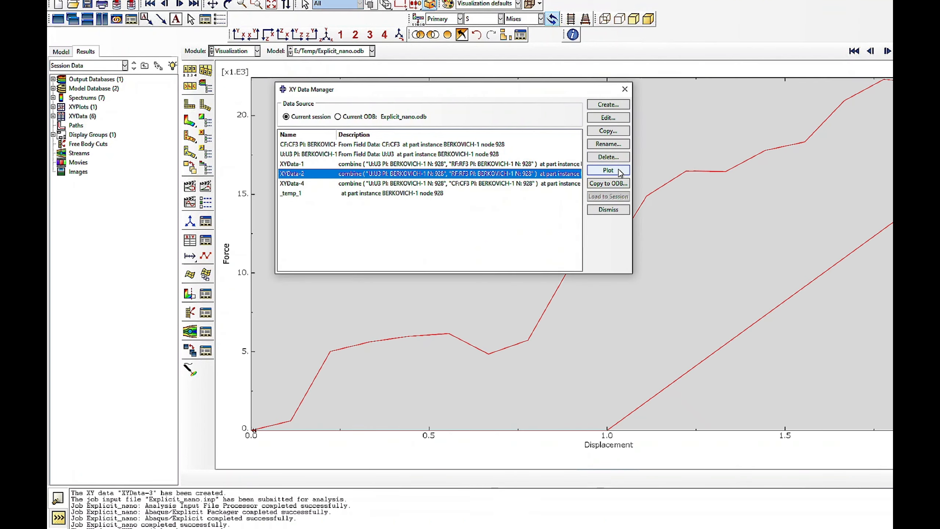
pyautogui.click(467, 184)
pyautogui.click(608, 170)
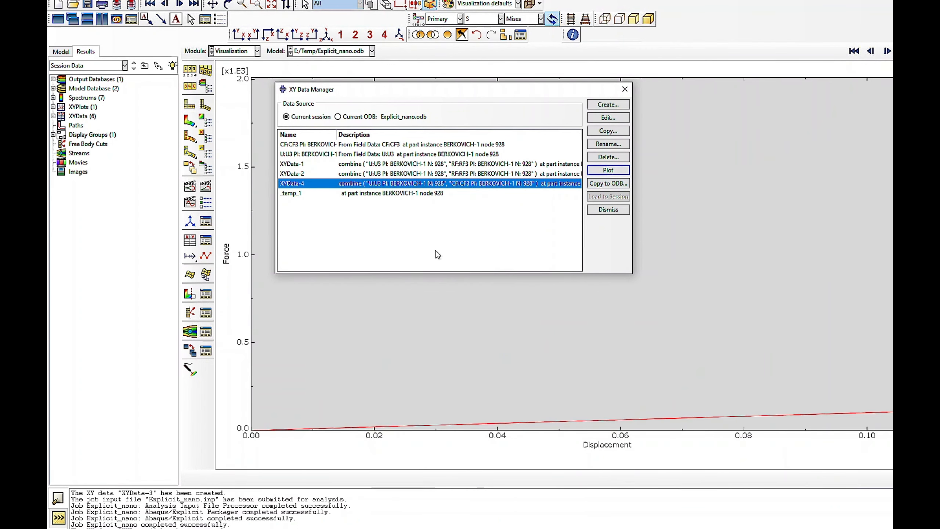
# - Plot XYData-2 and XYData-4 in one force–displacement graph and close the XY Data Manager
pyautogui.keyDown('ctrl'); pyautogui.click(351, 174); pyautogui.keyUp('ctrl')
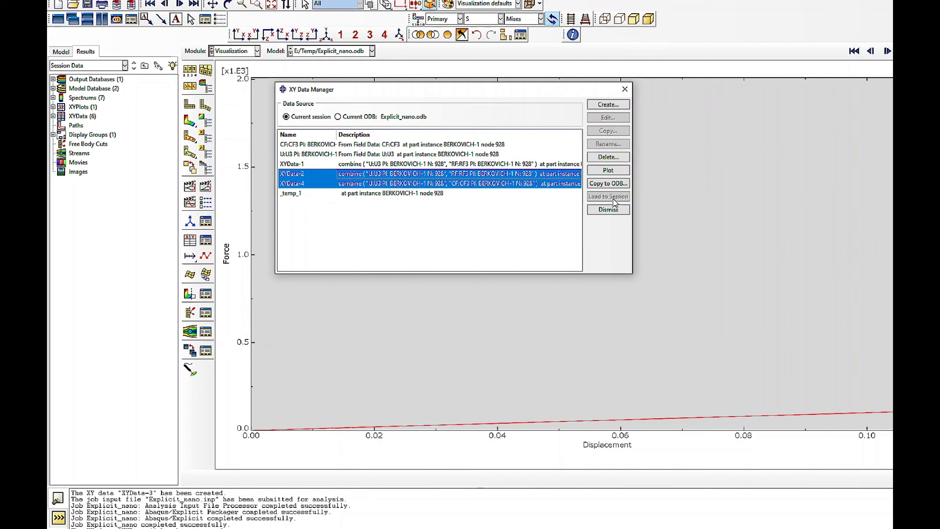
pyautogui.click(608, 170)
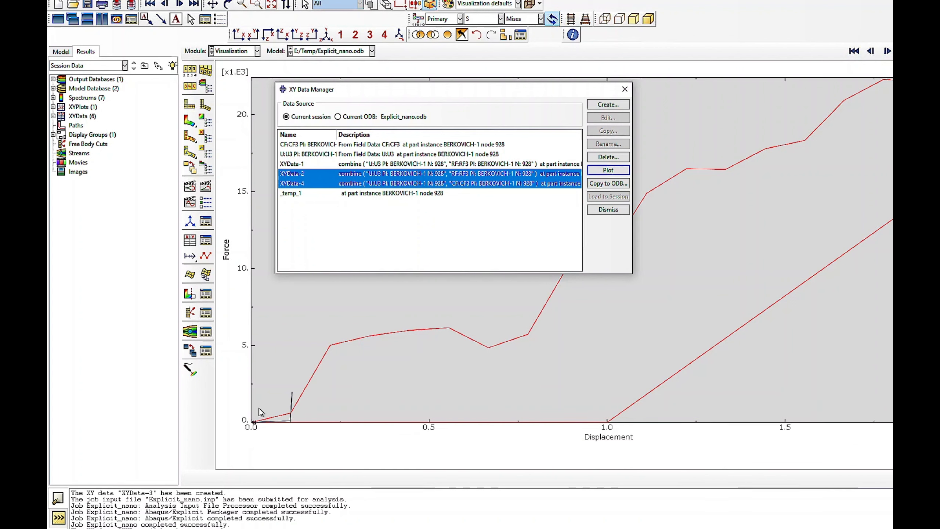
pyautogui.click(273, 410)
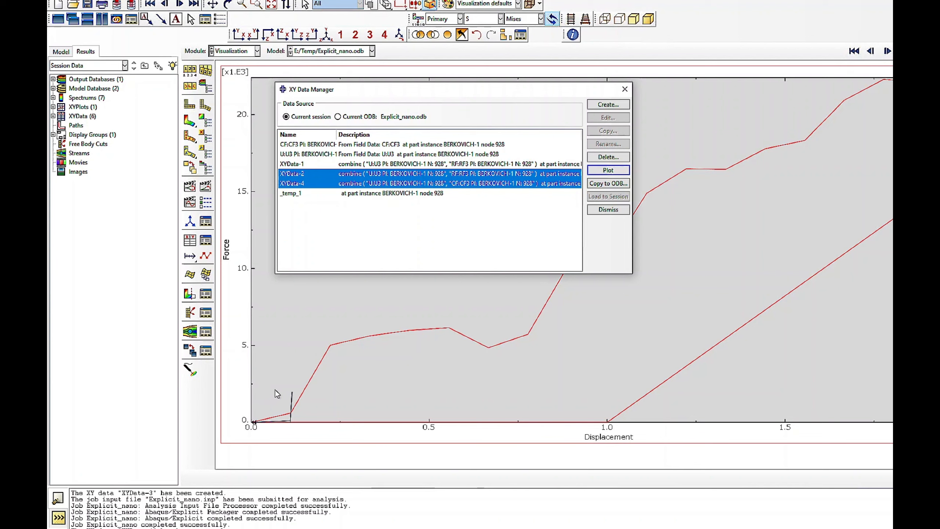
pyautogui.click(608, 209)
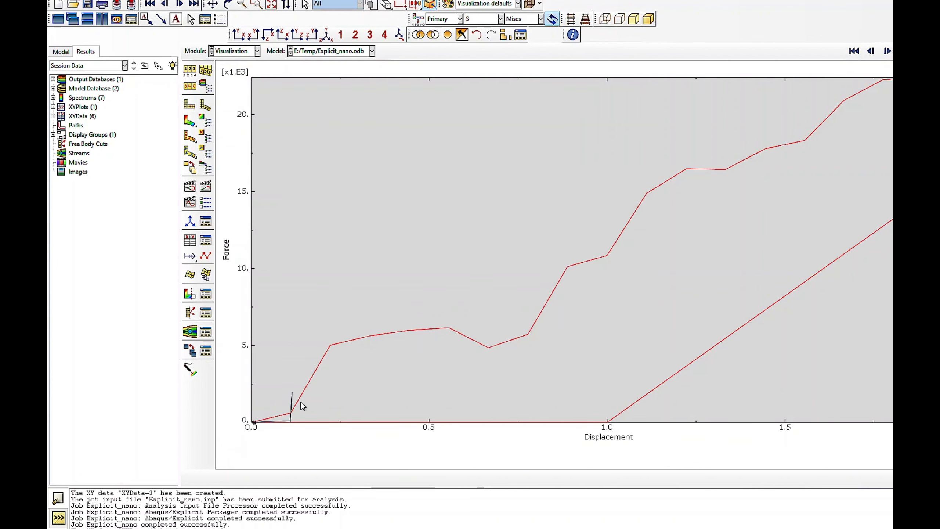